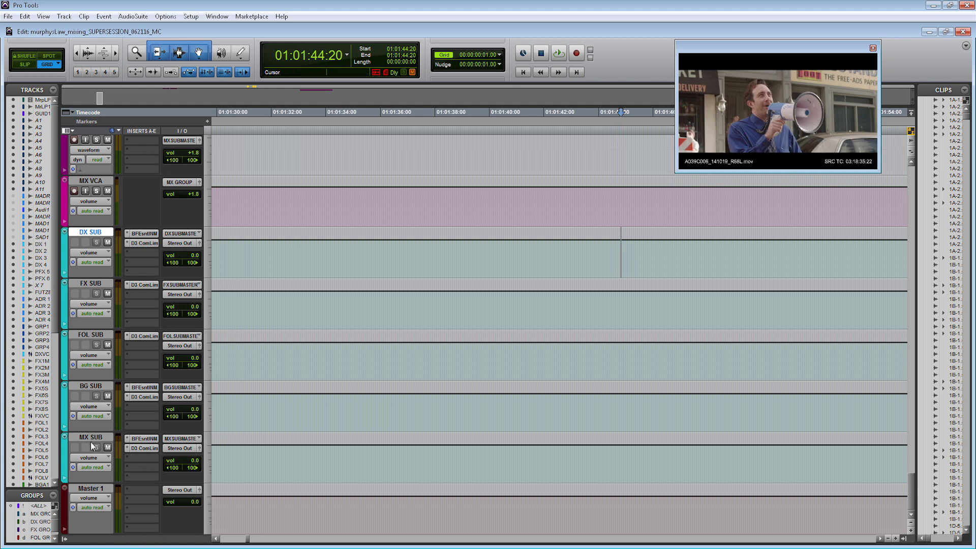
Create eight new stereo Aux Input tracks directly below the MX VCA track.
left_click(98, 182)
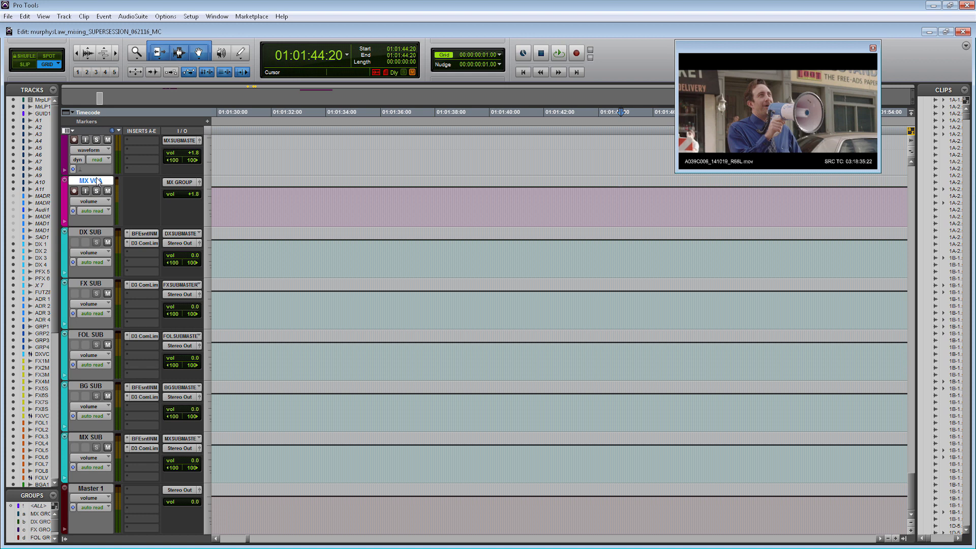
key("ctrl+shift+n")
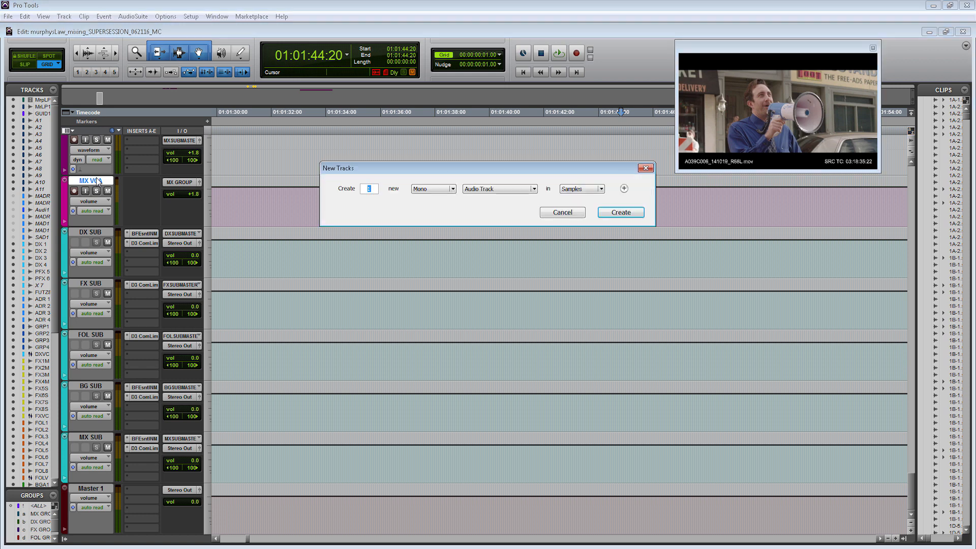
type("8")
left_click(436, 190)
left_click(436, 200)
left_click(511, 191)
left_click(510, 204)
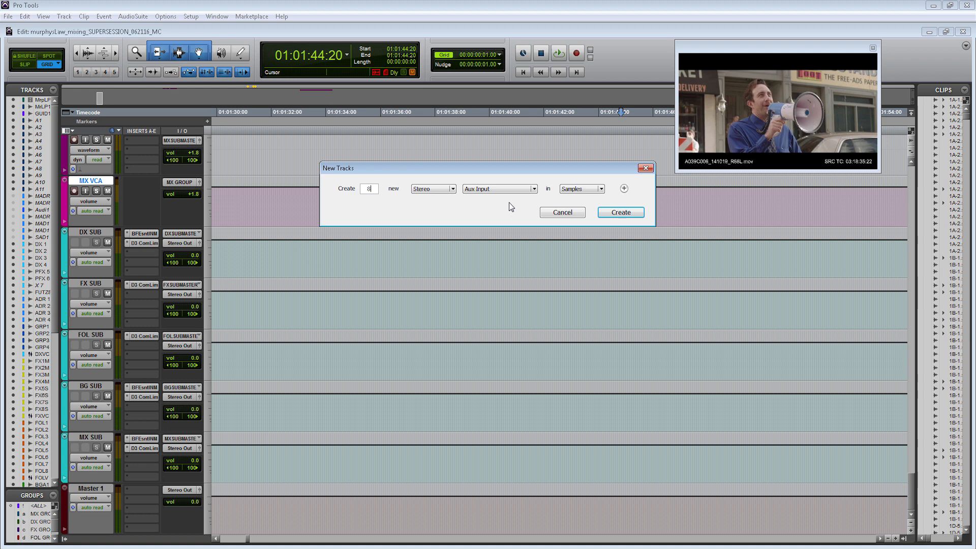
left_click(622, 212)
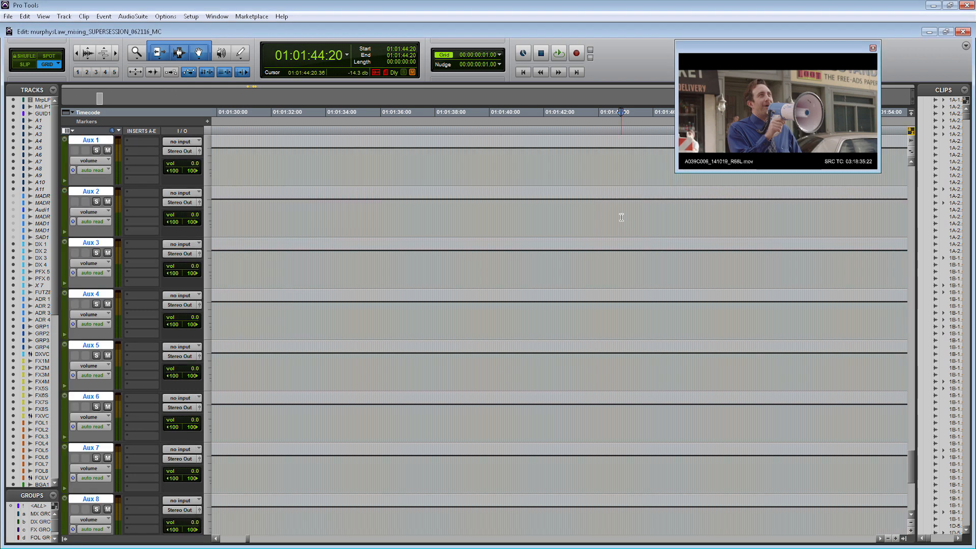
Rename the tracks Aux 1 and Aux 2 as DX Verb A and DX Verb B.
scroll(621, 217, "up", 1)
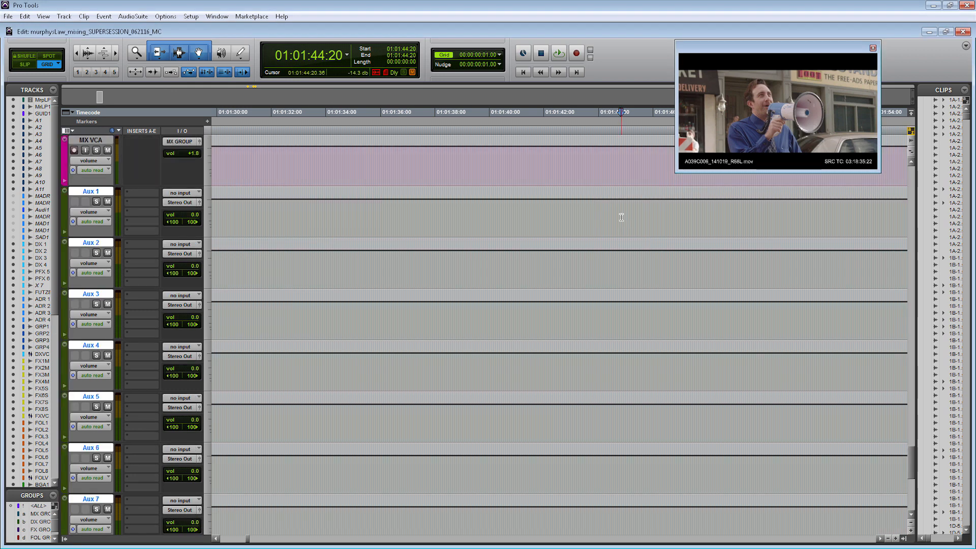
scroll(614, 229, "down", 3)
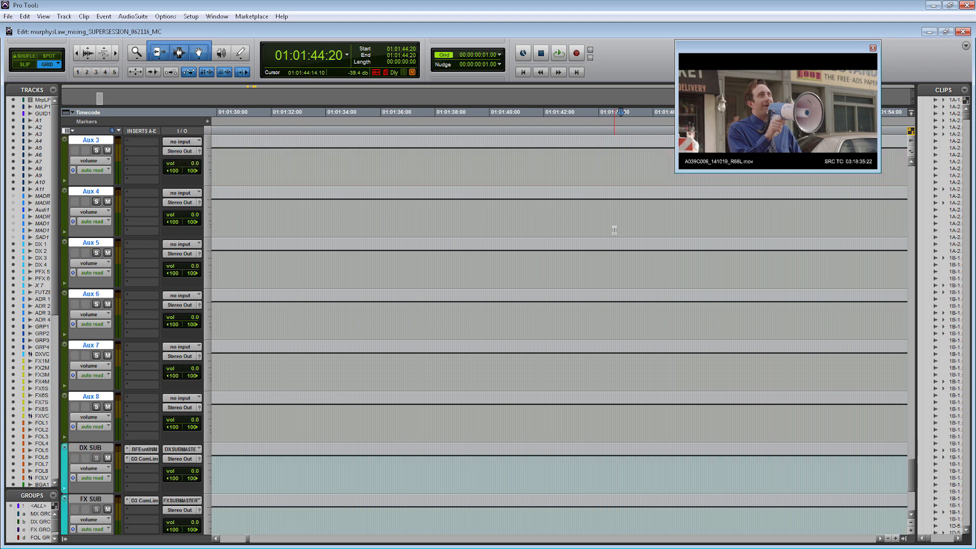
scroll(615, 230, "down", 4)
scroll(615, 254, "up", 6)
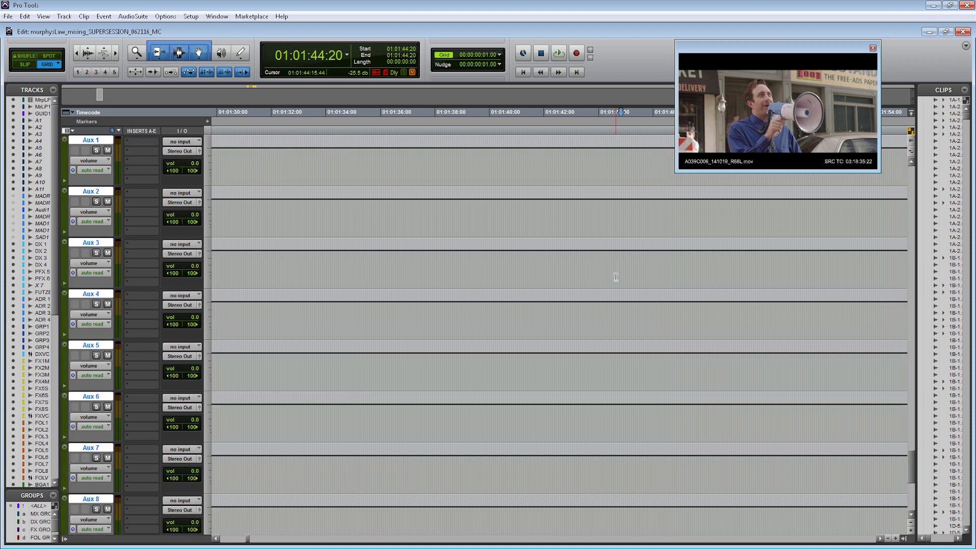
double_click(102, 140)
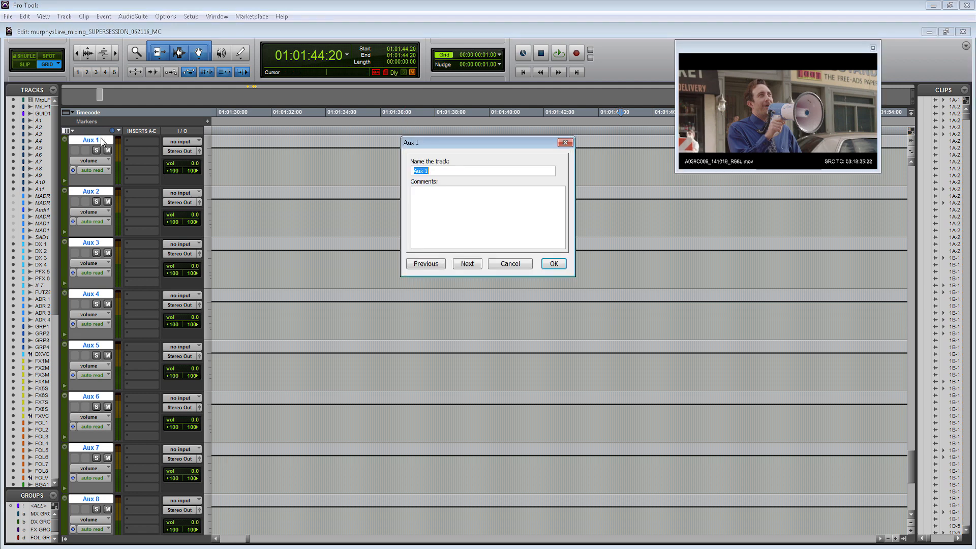
key("BackSpace")
type("DX Verb A")
left_click(467, 263)
type("D")
left_click(480, 264)
Rename the tracks Aux 3 and Aux 4 as FX Verb A and FX Verb B.
type("FX Verb A")
left_click(480, 264)
type("FX Verb")
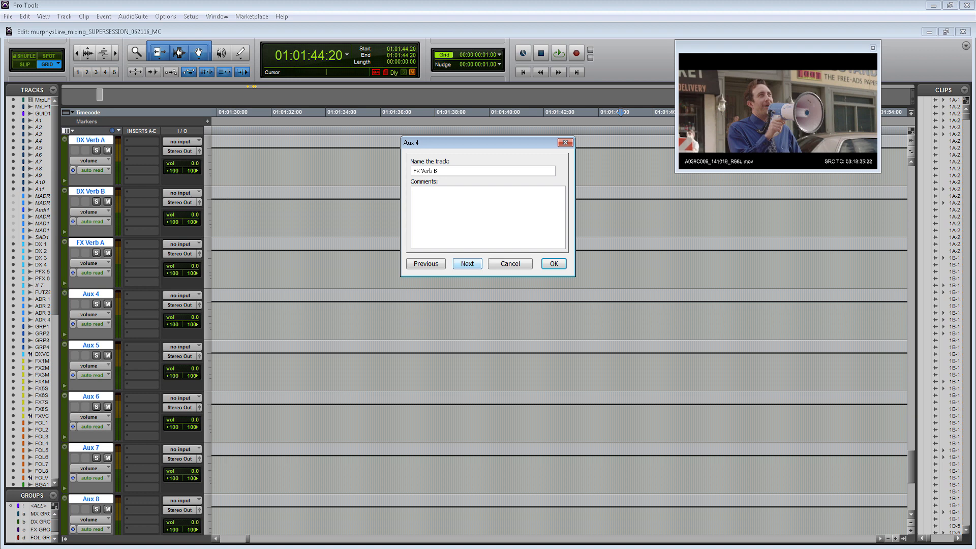
type(" B")
left_click(468, 263)
Rename the tracks Aux 5 and Aux 6 as FOL Verb A and FOL Verb B.
type("FOL Verb A")
left_click(480, 263)
type("FOL Verb B")
left_click(480, 263)
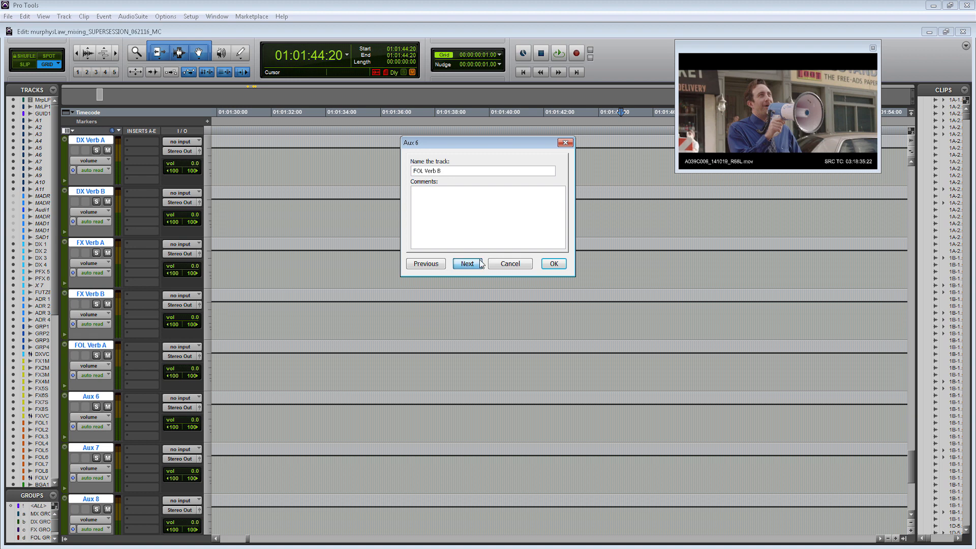
Rename the tracks Aux 7 and Aux 8 as MX Verb A and MX Verb B.
type("MX Verb")
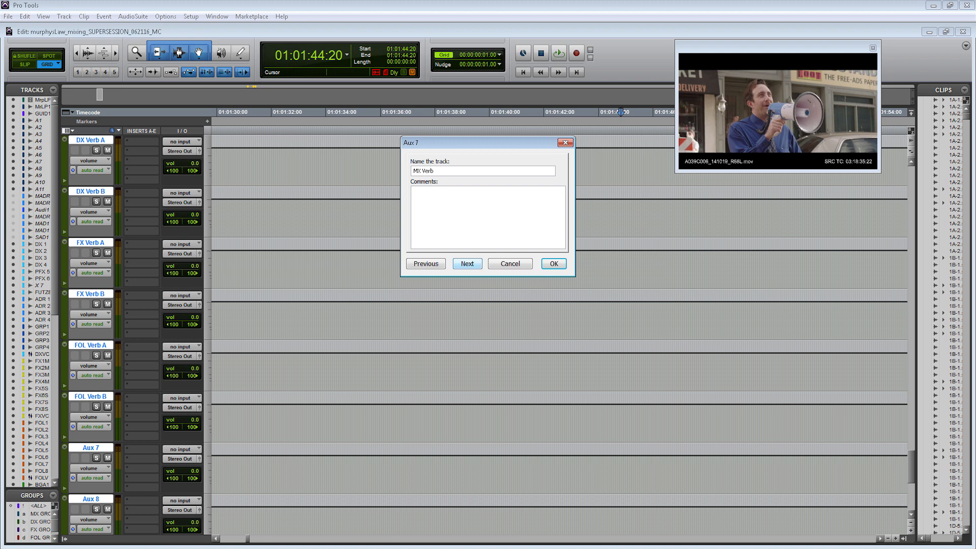
type(" A")
left_click(480, 263)
type("MX Verb B")
left_click(554, 263)
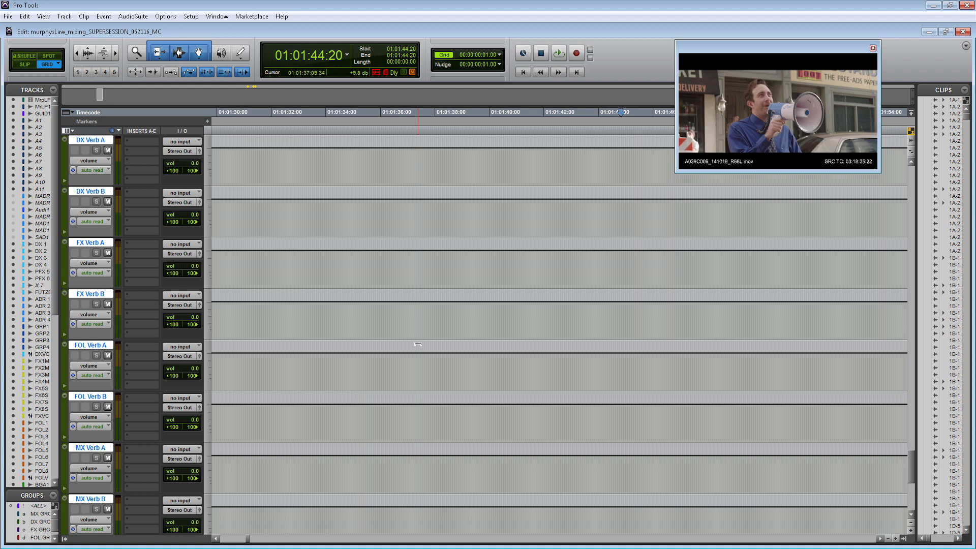
Deselect the new tracks and set the inputs of DX Verb A to Bus 11-12 and DX Verb B to Bus 13-14.
left_click(97, 192, "alt")
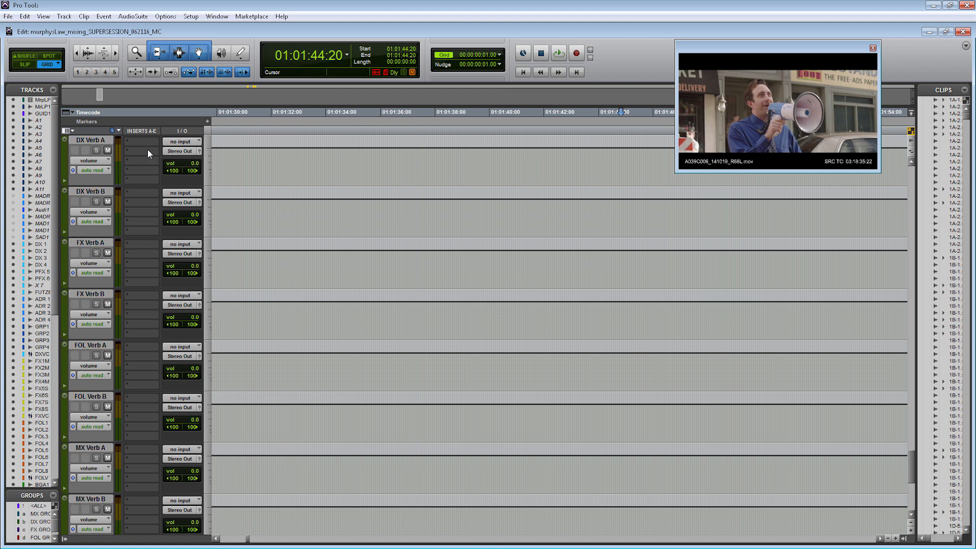
left_click(181, 142)
mouse_move(201, 170)
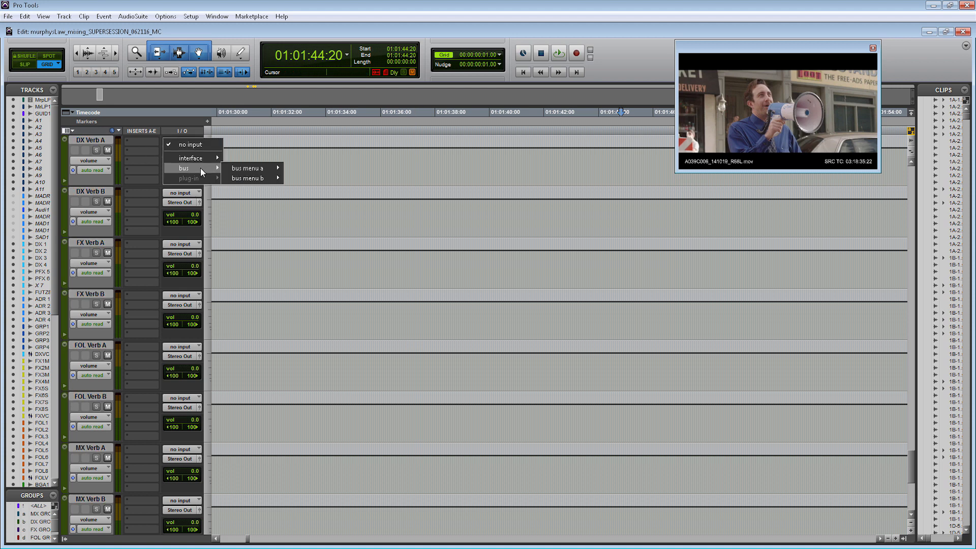
mouse_move(255, 171)
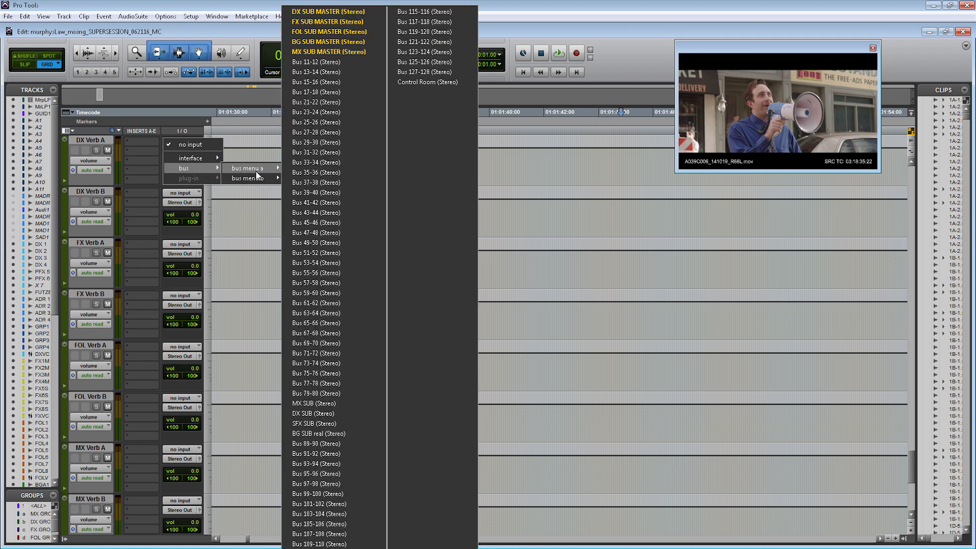
left_click(322, 63)
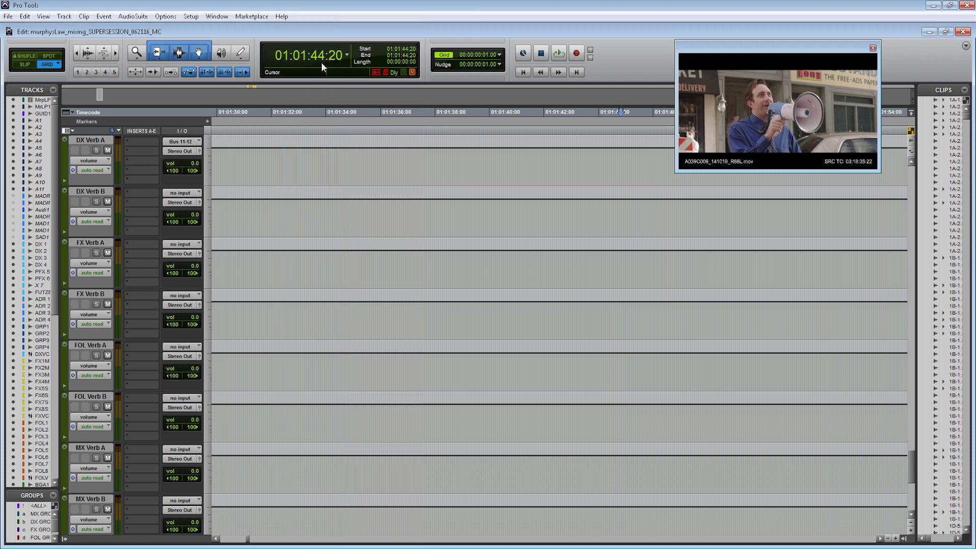
left_click(181, 193)
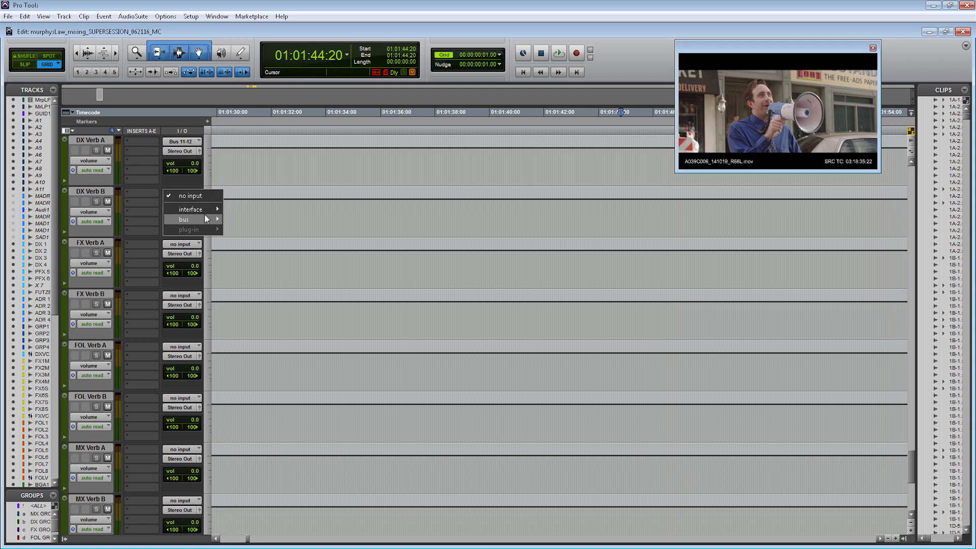
mouse_move(206, 221)
mouse_move(270, 215)
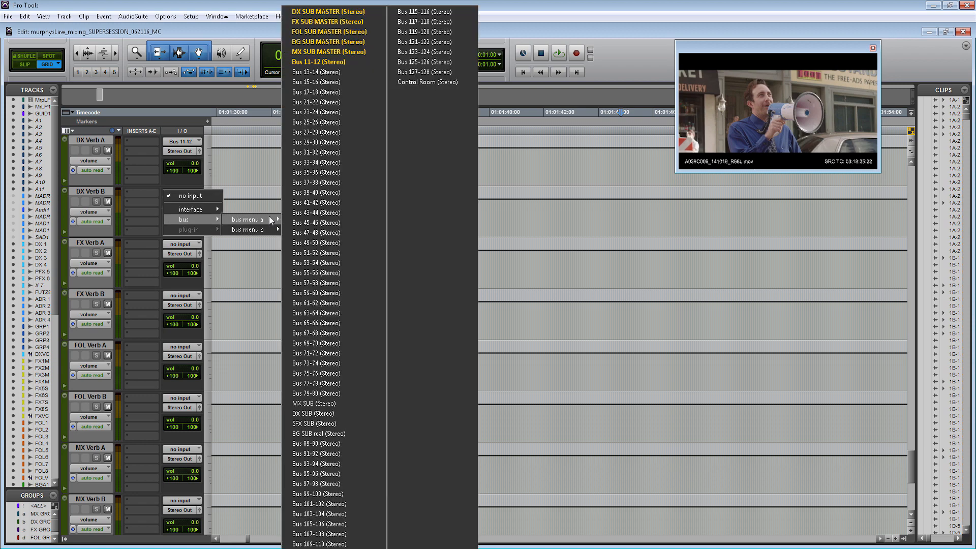
left_click(326, 76)
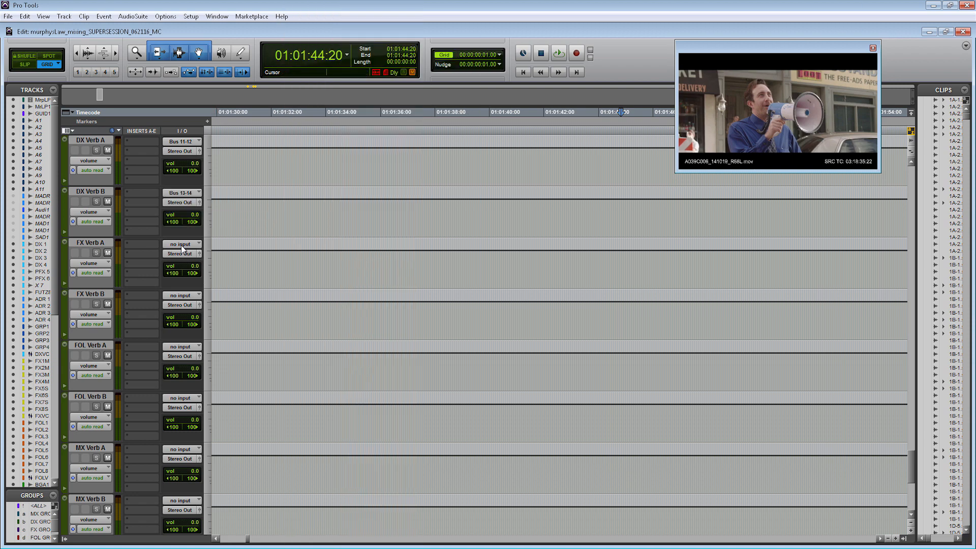
Set the track input of FX Verb A to Bus 15-16 and that of FX Verb B to Bus 17-18.
left_click(182, 249)
mouse_move(258, 272)
left_click(325, 89)
left_click(182, 295)
mouse_move(256, 332)
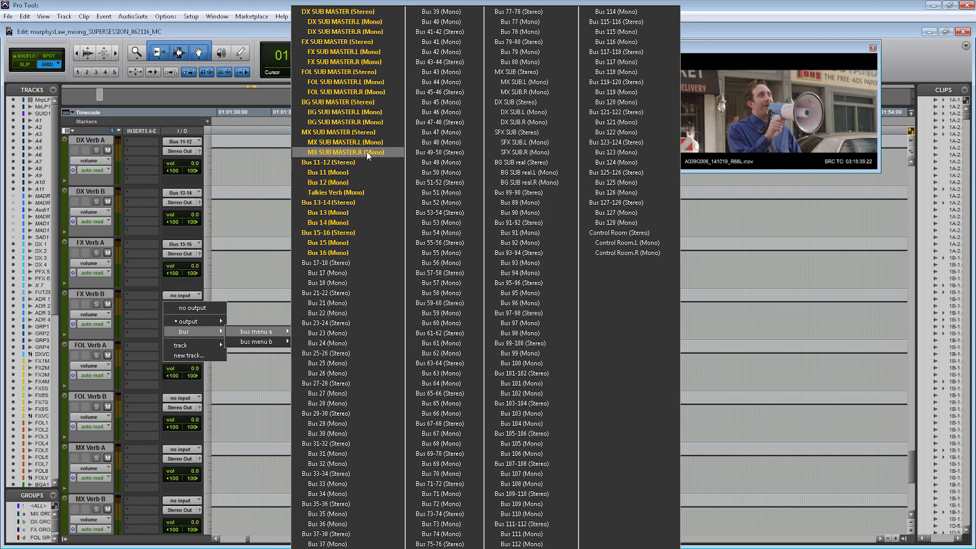
left_click(326, 263)
Set the track input of FOL Verb A to Bus 17-18 and that of FOL Verb B to Bus 21-22.
left_click(182, 347)
mouse_move(184, 373)
mouse_move(248, 373)
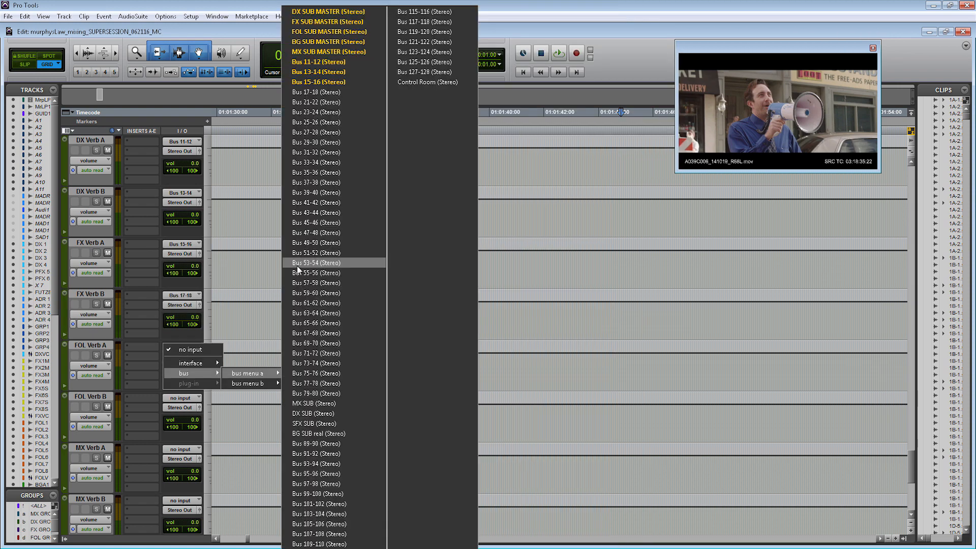
left_click(316, 92)
left_click(182, 398)
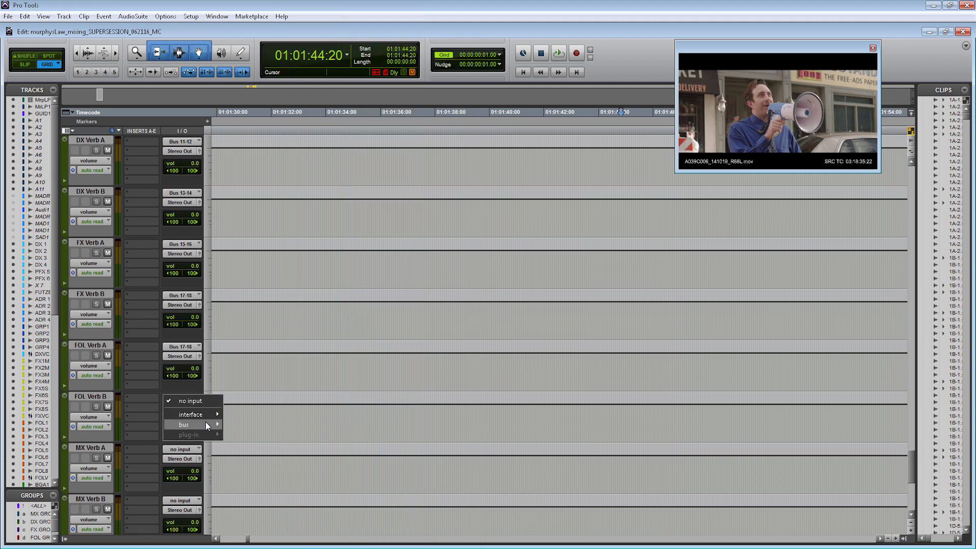
mouse_move(207, 426)
mouse_move(248, 425)
left_click(318, 102)
Set the track input of MX Verb A to Bus 23-24 and that of MX Verb B to Bus 27-28.
left_click(182, 449)
mouse_move(184, 475)
mouse_move(268, 477)
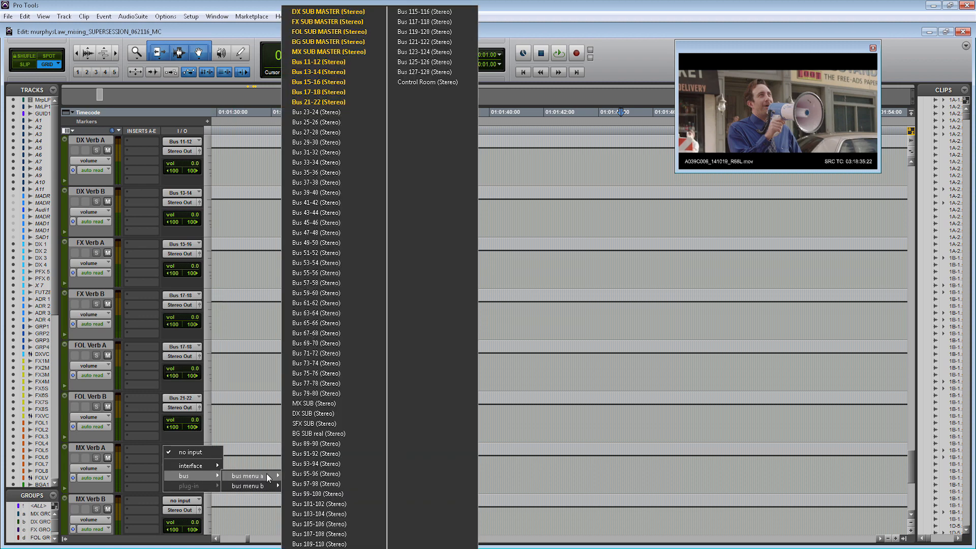
left_click(339, 112)
left_click(183, 502)
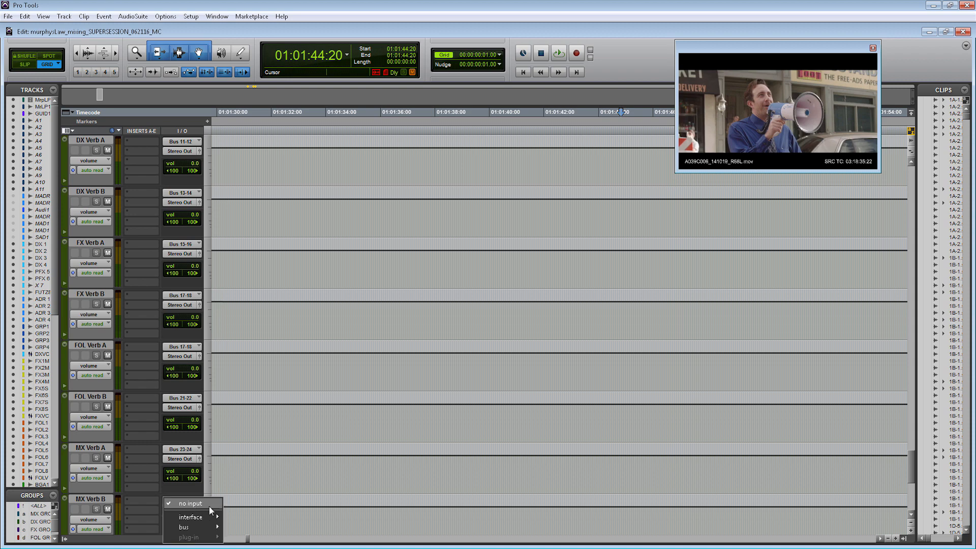
mouse_move(194, 527)
mouse_move(249, 527)
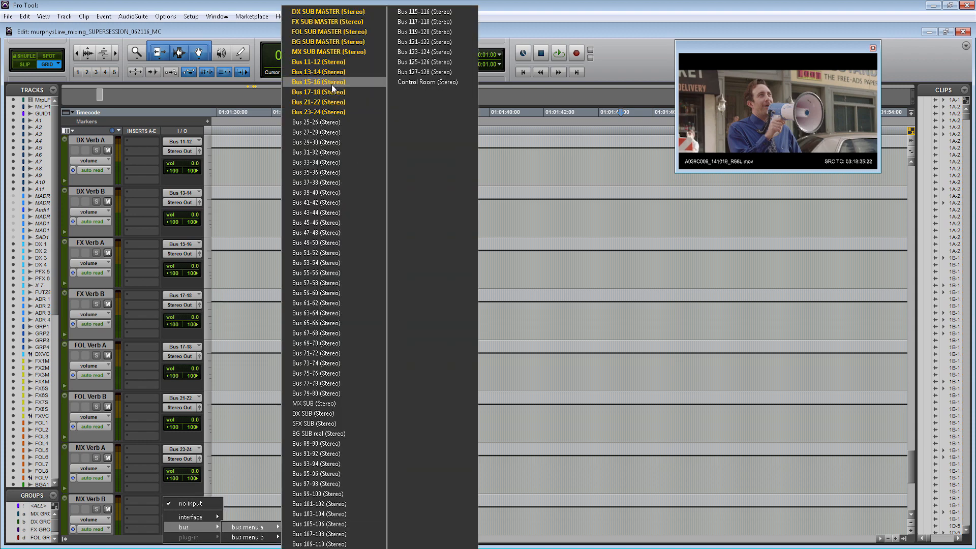
left_click(330, 132)
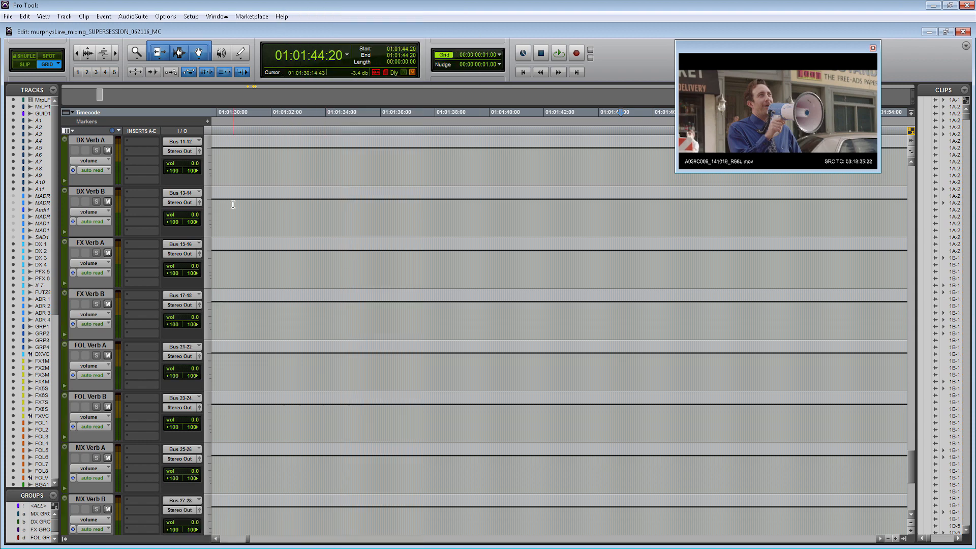
Rename the input buses 11-12 and 13-14 as DX Verb A and DX Verb B.
right_click(175, 144)
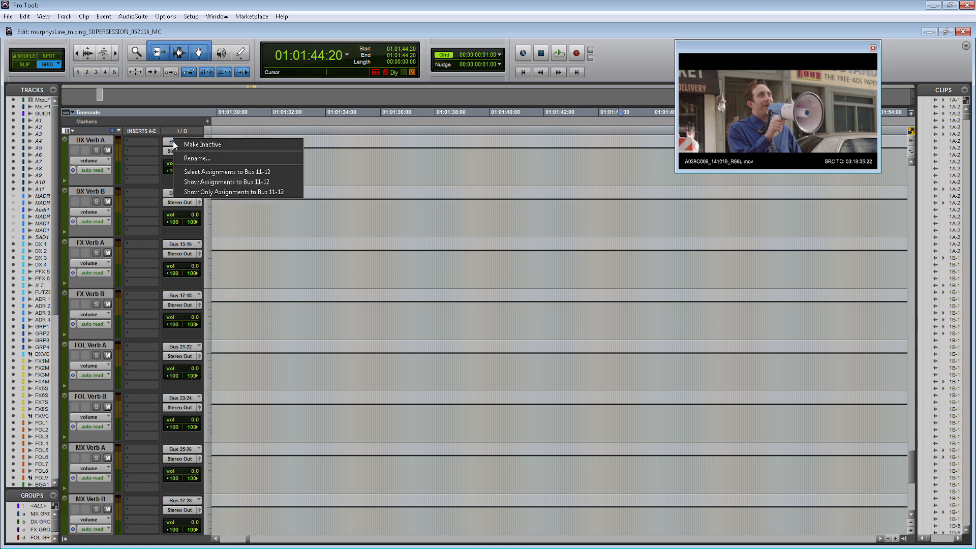
left_click(214, 157)
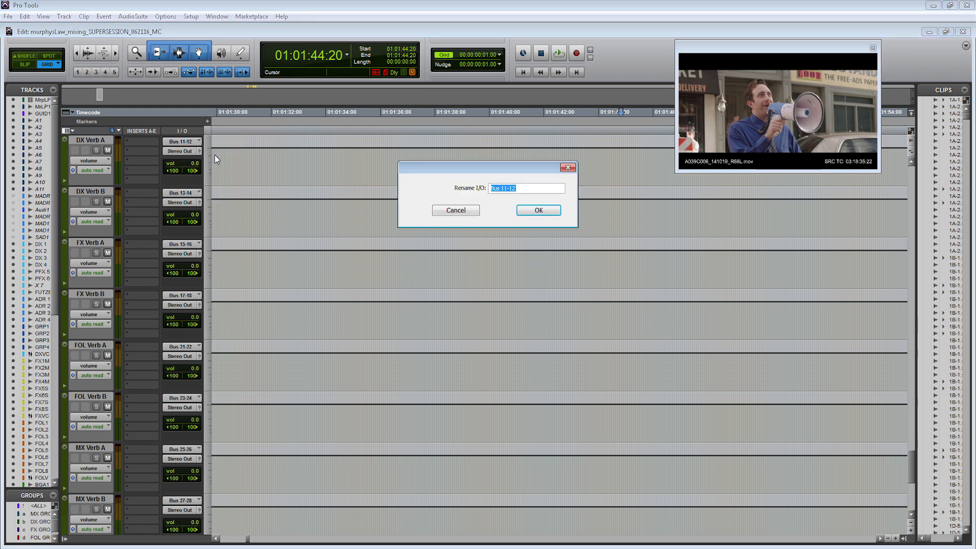
type("DX Verb A")
left_click(538, 210)
right_click(173, 193)
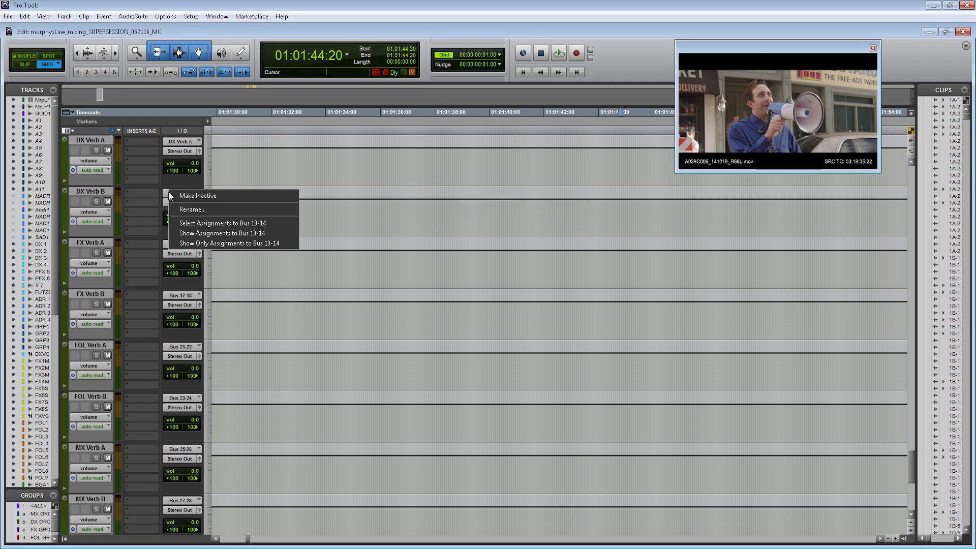
left_click(204, 208)
type("DX Verb B")
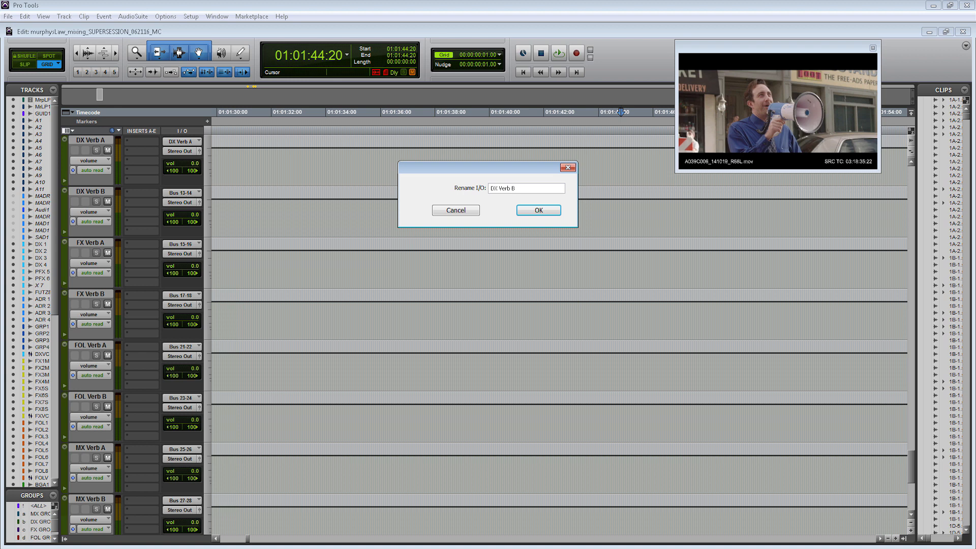
left_click(536, 210)
Rename the input buses 15-16 and 17-18 as FX Verb A and FX Verb B.
right_click(182, 244)
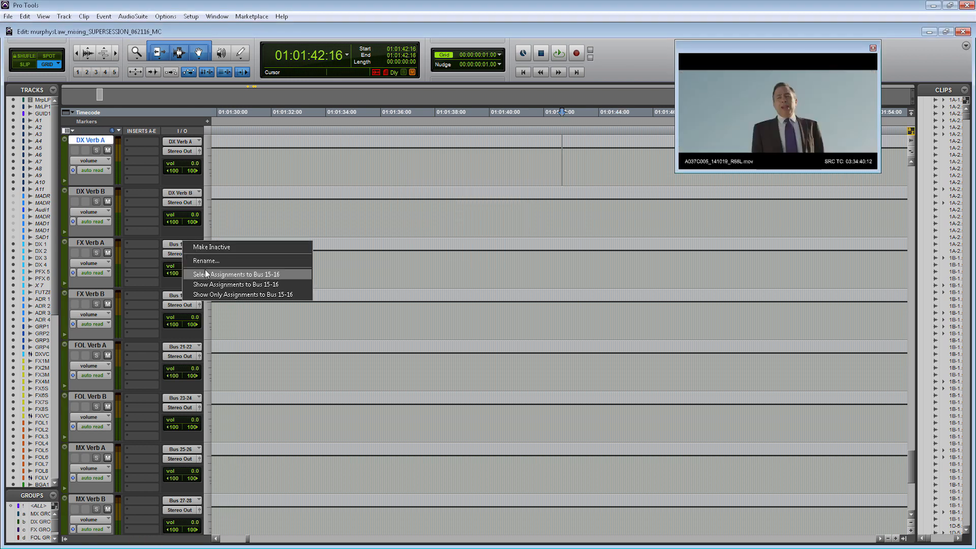
left_click(205, 260)
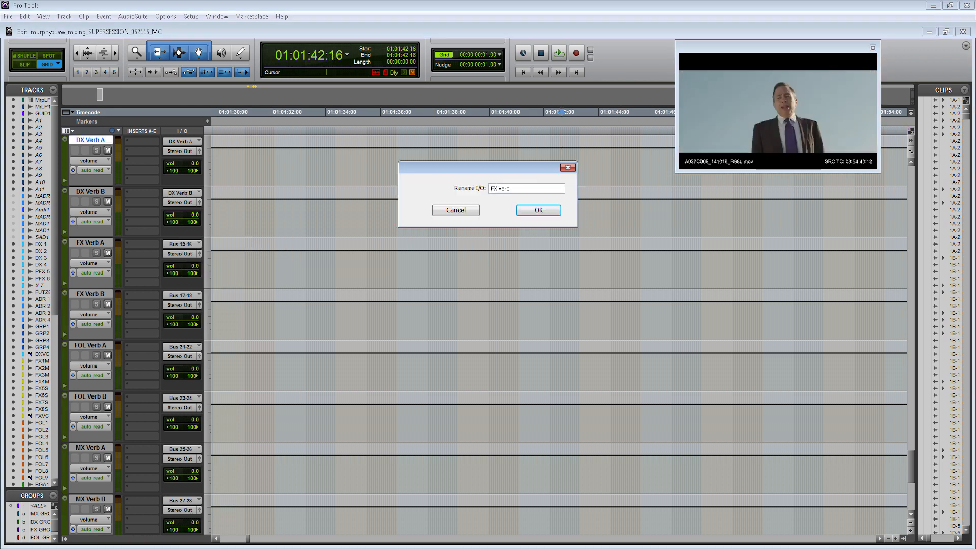
type("FX Verb A")
left_click(539, 211)
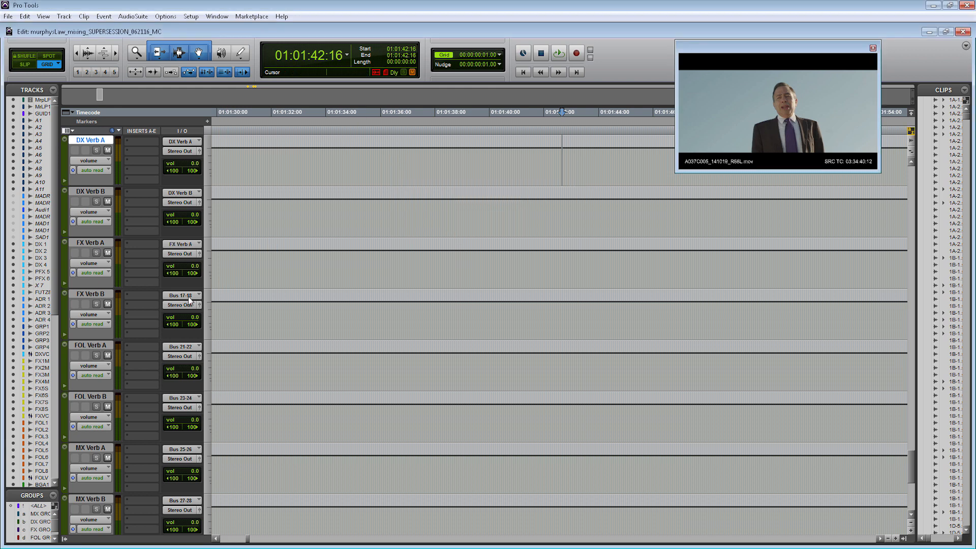
right_click(188, 296)
left_click(196, 311)
key("BackSpace")
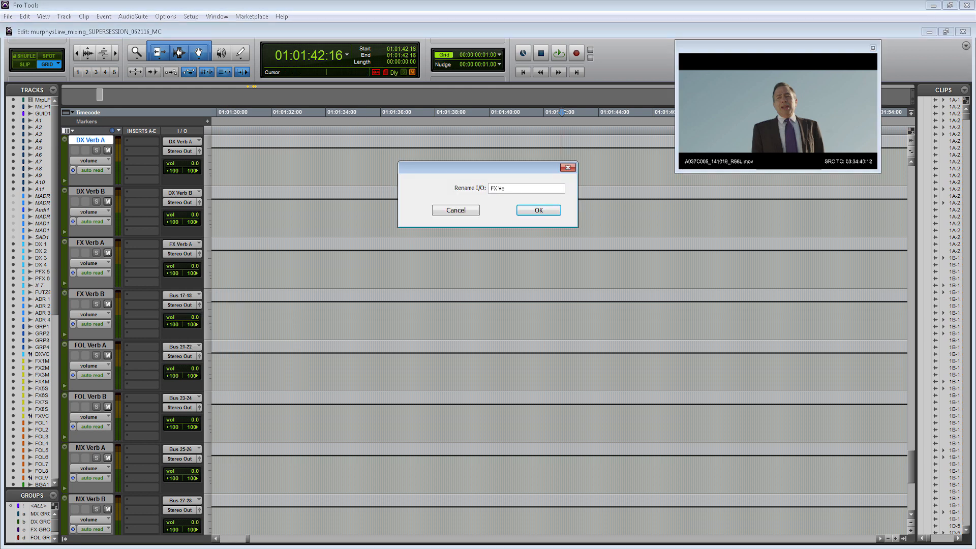
left_click(539, 211)
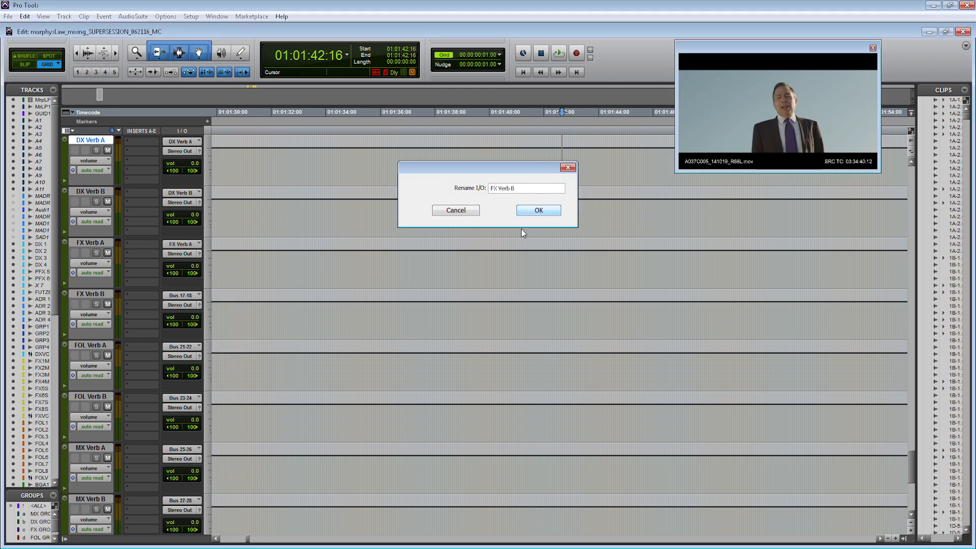
Rename the input buses 21-22 and 23-24 as FOL Verb A and FOL Verb B.
right_click(188, 347)
left_click(237, 363)
type("FOL V")
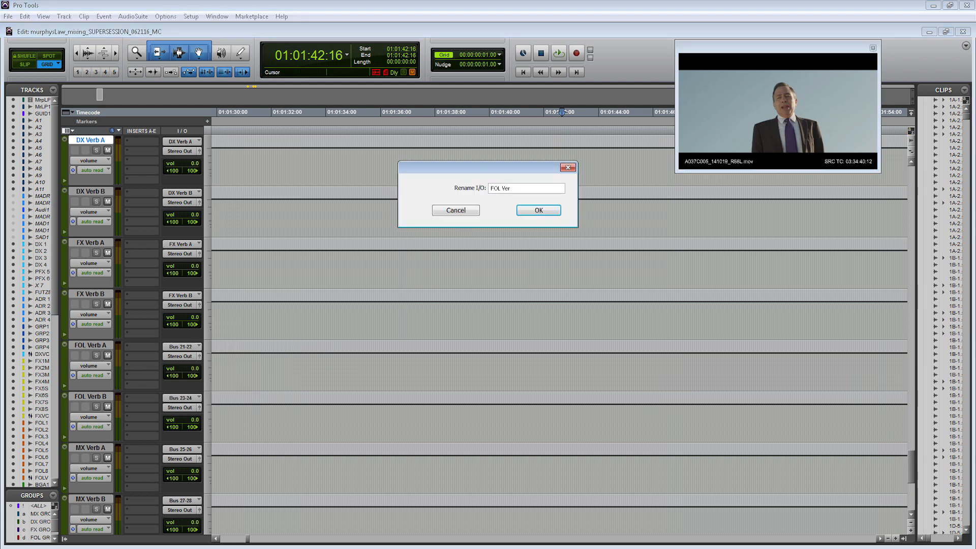
left_click(549, 210)
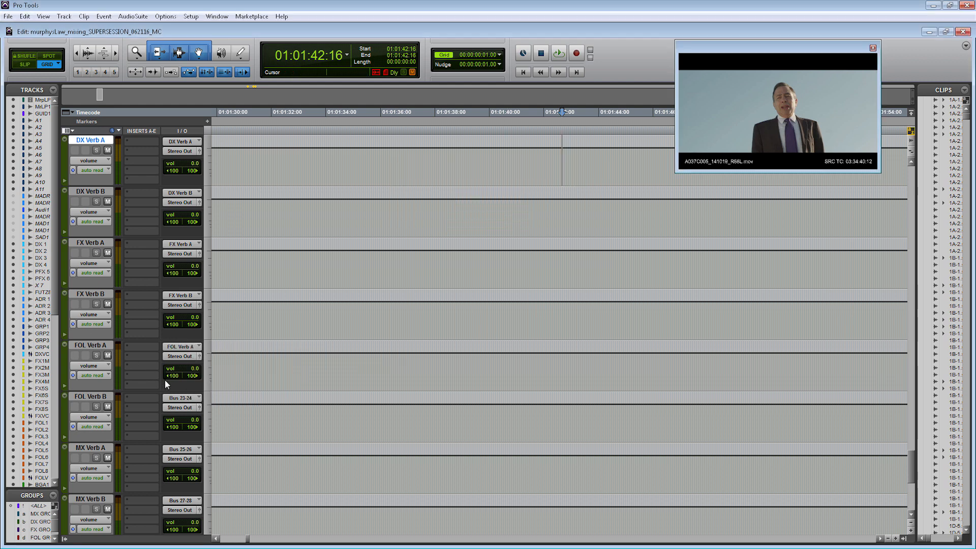
right_click(186, 396)
left_click(209, 415)
type("FOL Verb B")
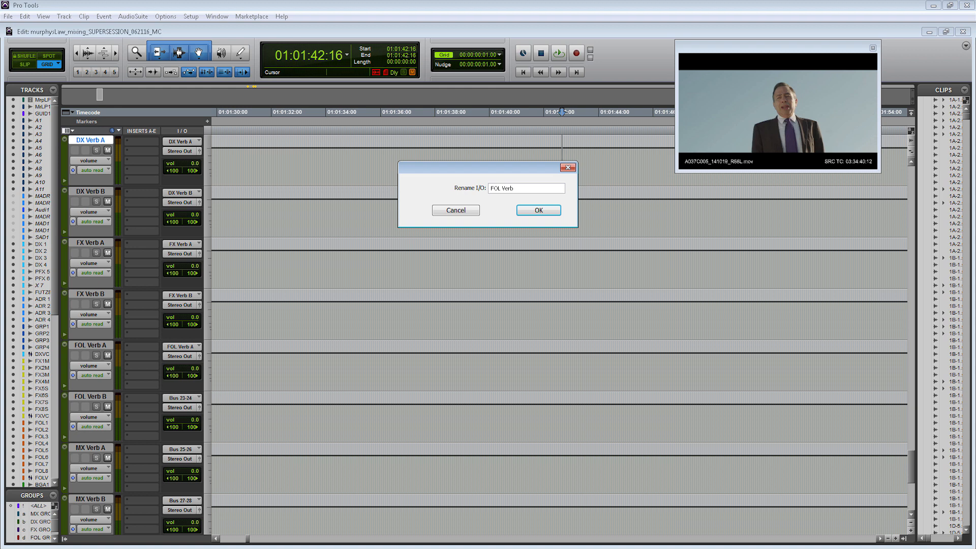
left_click(532, 212)
Rename the input buses 25-26 and 27-28 as MX Verb A and MX Verb B.
right_click(187, 449)
left_click(207, 466)
type("MX Verb A")
left_click(539, 210)
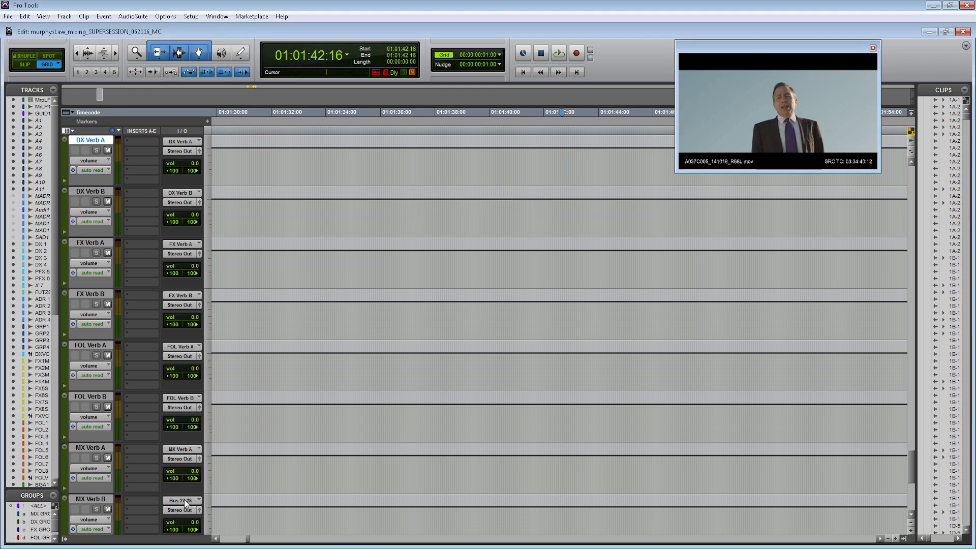
right_click(184, 500)
left_click(208, 456)
type("MX Verb B")
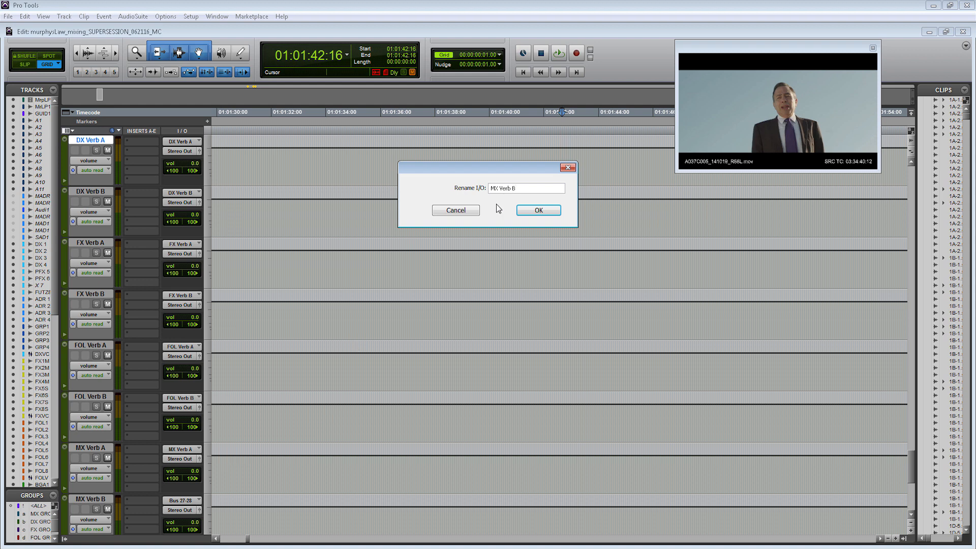
left_click(557, 210)
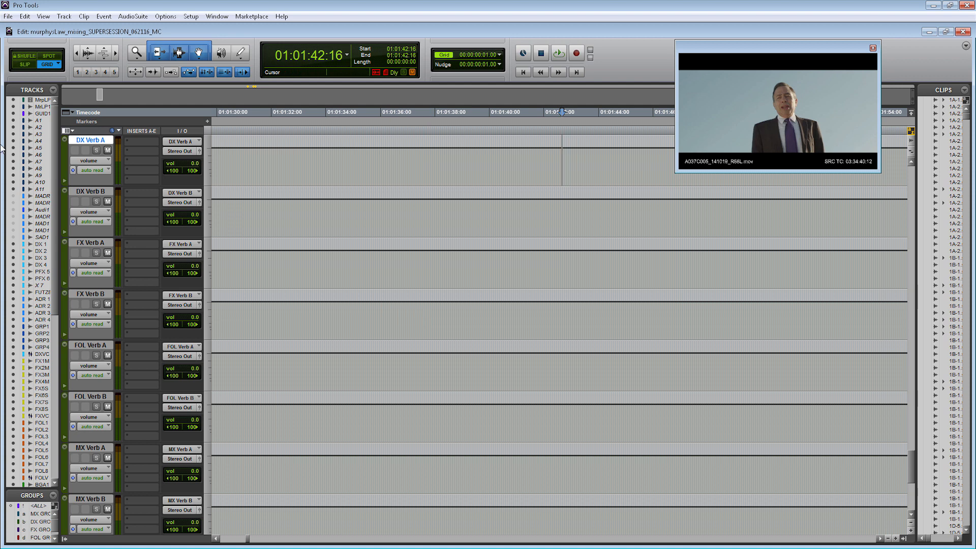
Route the outputs of the DX Verb A and DX Verb B tracks to the stereo DX SUB MASTER bus.
left_click(189, 152)
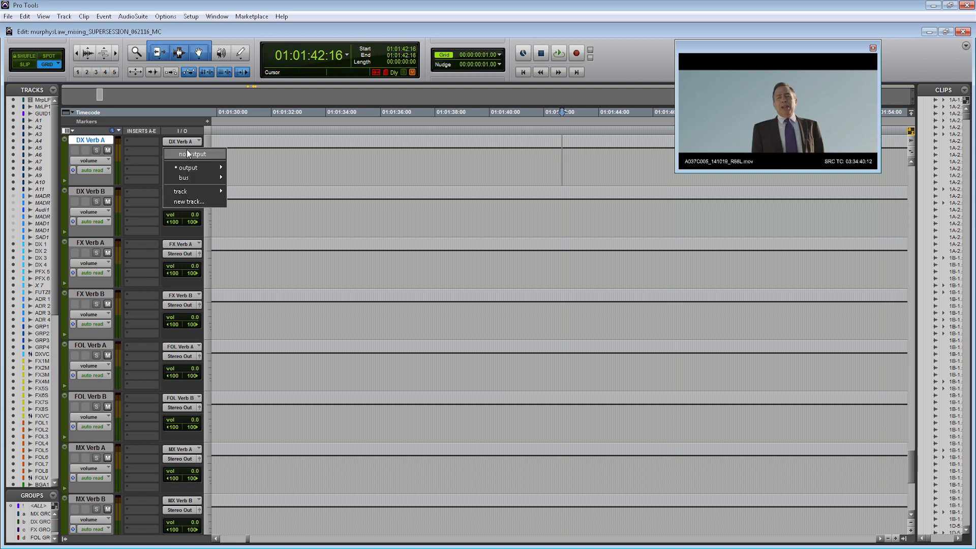
mouse_move(204, 178)
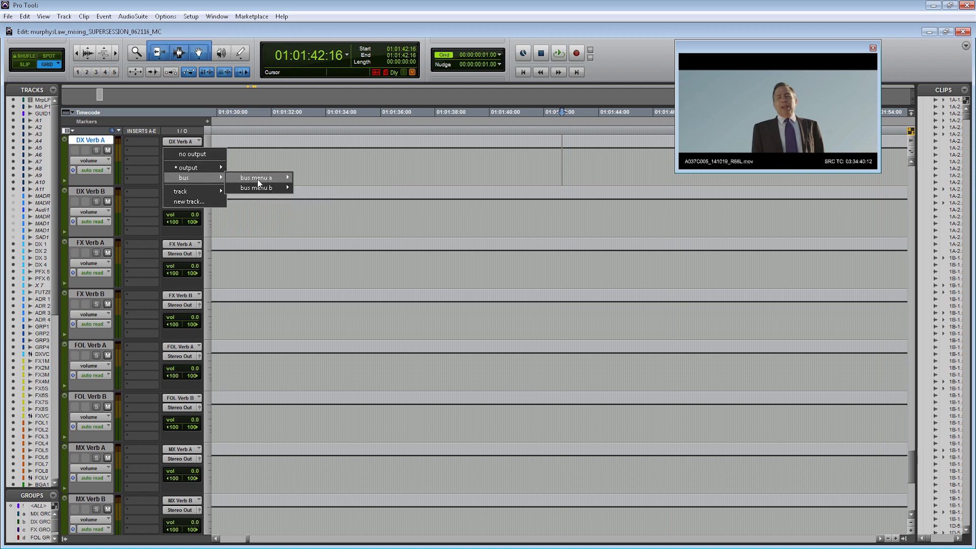
mouse_move(259, 179)
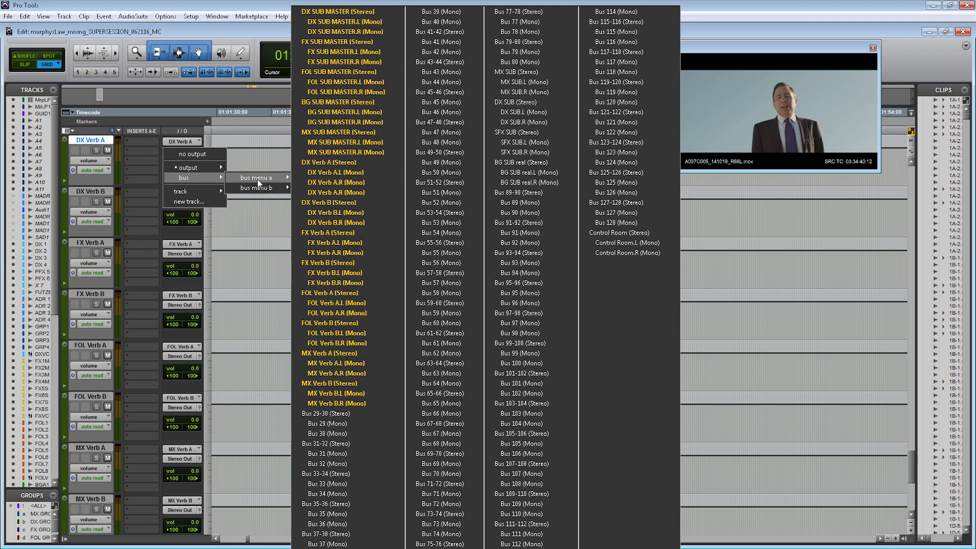
left_click(336, 11)
left_click(178, 203)
mouse_move(224, 227)
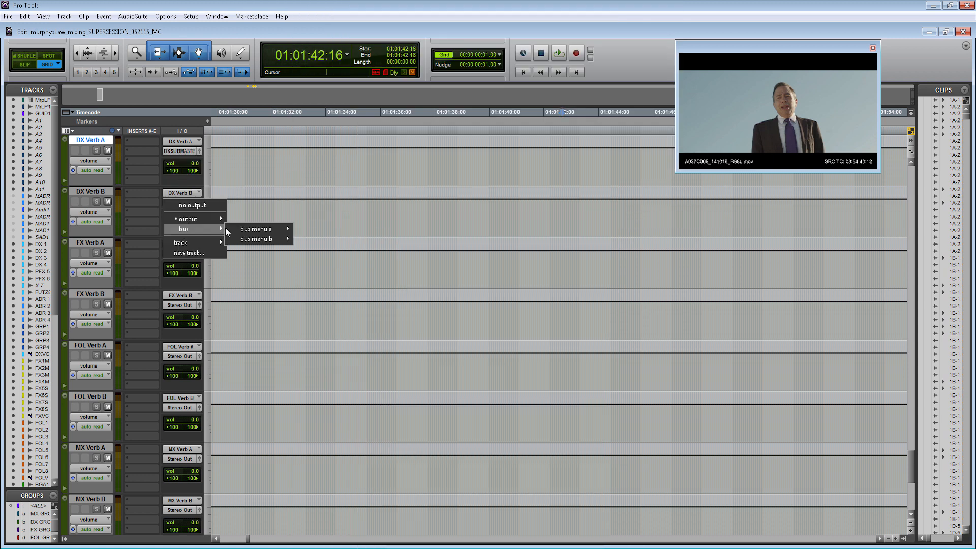
mouse_move(262, 232)
left_click(317, 14)
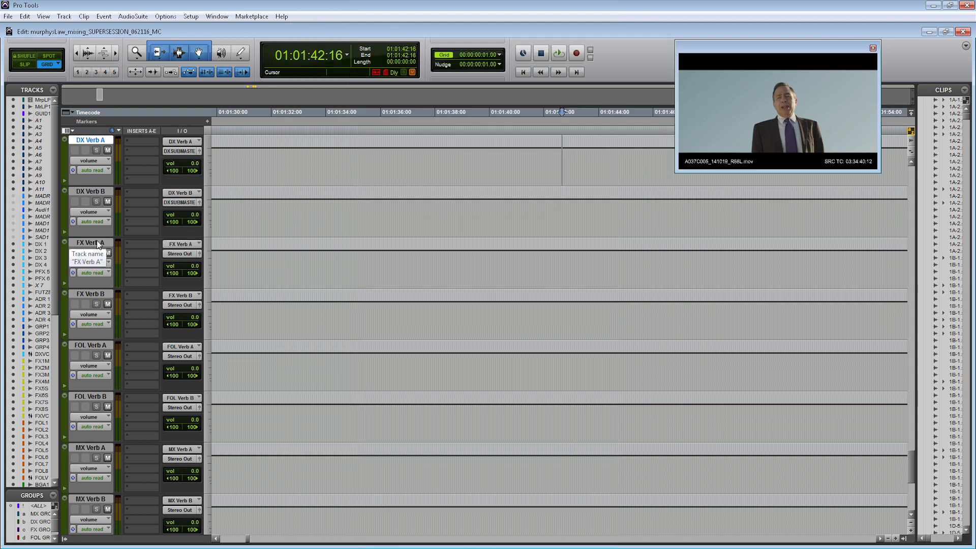
Route the outputs of FX Verb A and FX Verb B together to the stereo FX SUB MASTER bus.
left_click(98, 243)
left_click(94, 293, "shift")
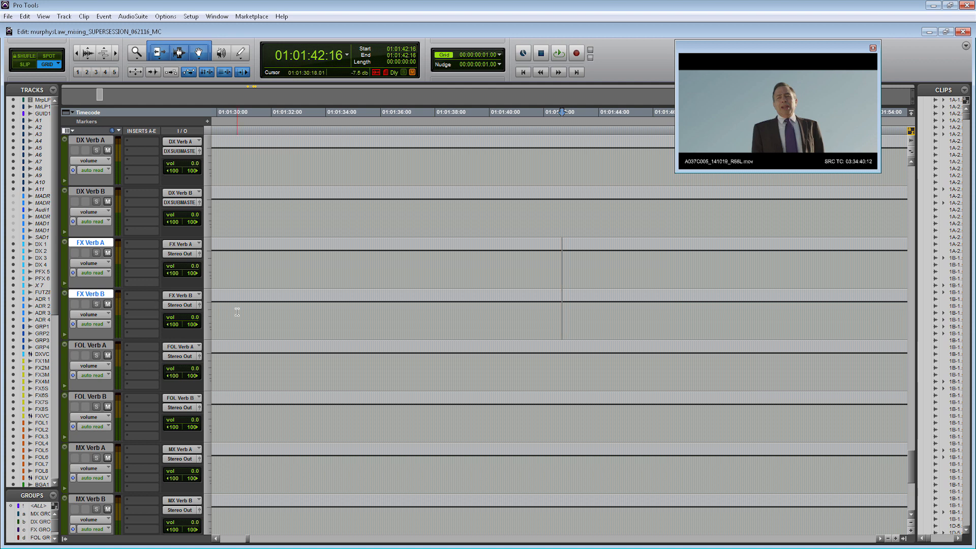
left_click(186, 304)
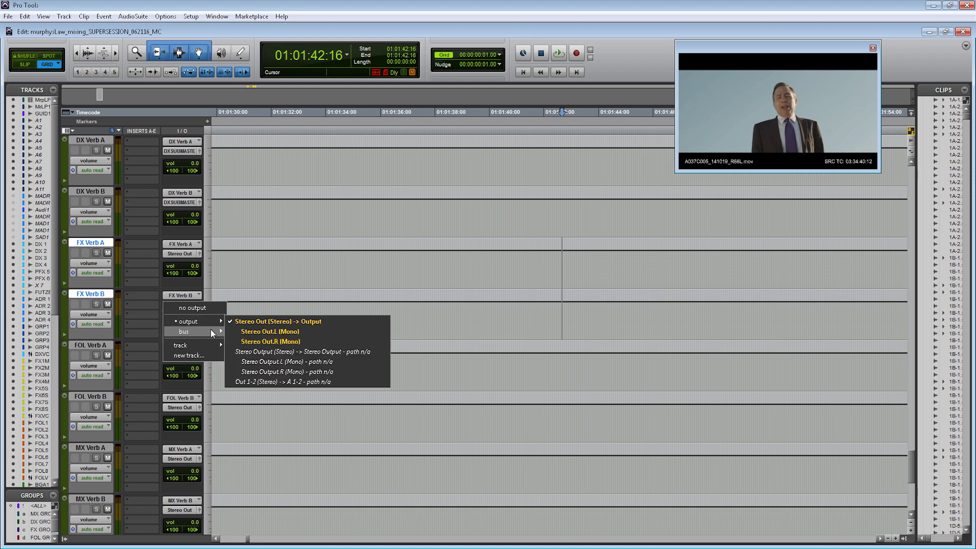
mouse_move(210, 329)
mouse_move(285, 328)
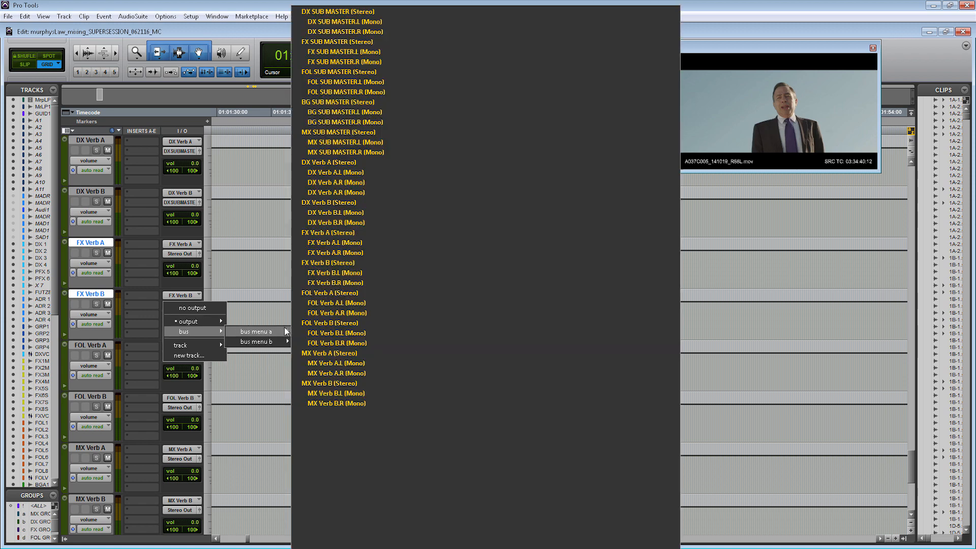
left_click(335, 44, "alt+shift")
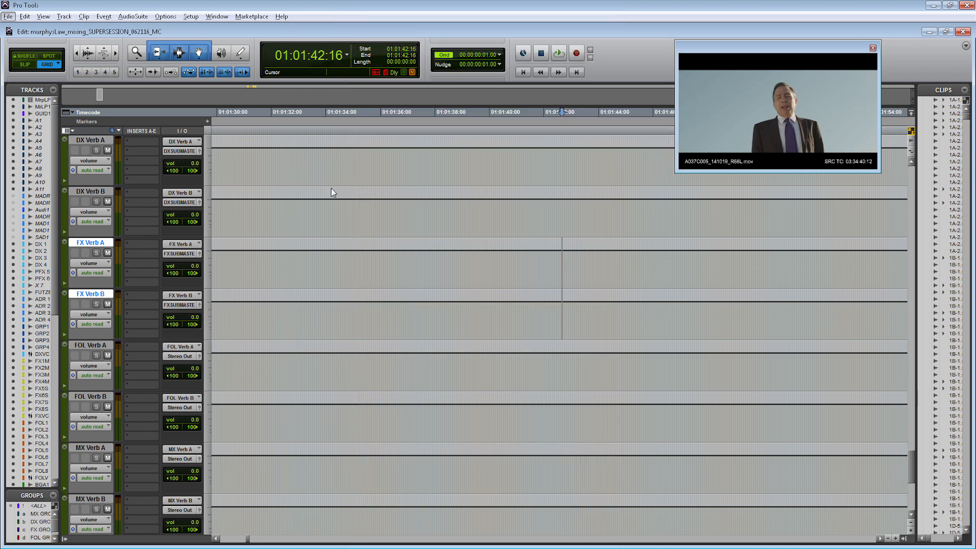
Route the outputs of FOL Verb A and FOL Verb B together to the stereo FOL SUB MASTER bus.
left_click(102, 345)
left_click(94, 396, "shift")
left_click(180, 407)
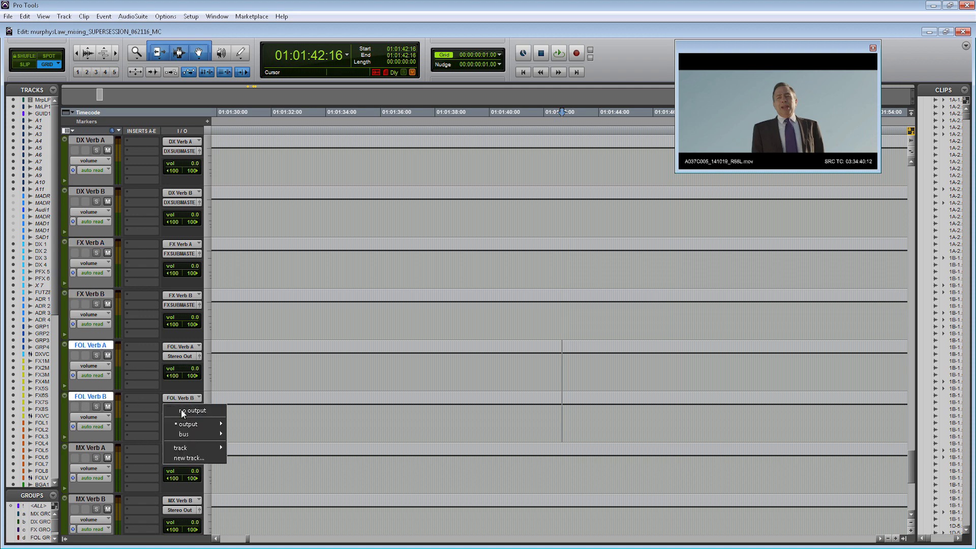
mouse_move(203, 434)
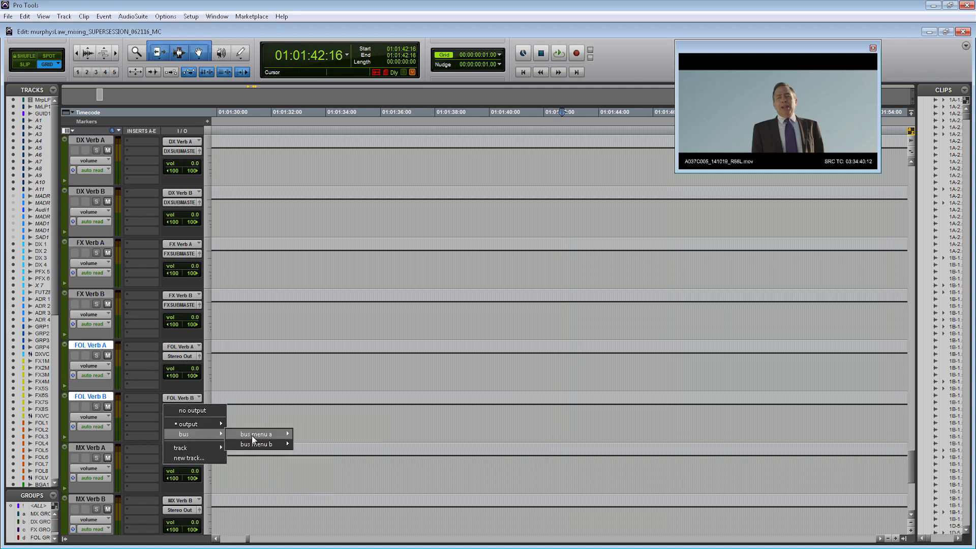
mouse_move(253, 436)
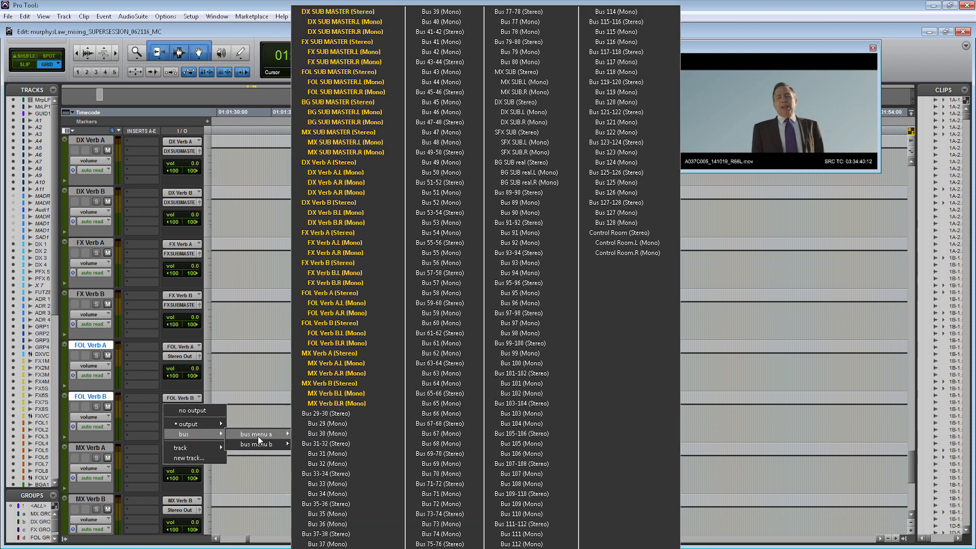
left_click(343, 72)
Route the outputs of MX Verb A and MX Verb B together to the stereo MX SUB MASTER bus.
left_click(92, 448)
left_click(92, 499, "shift")
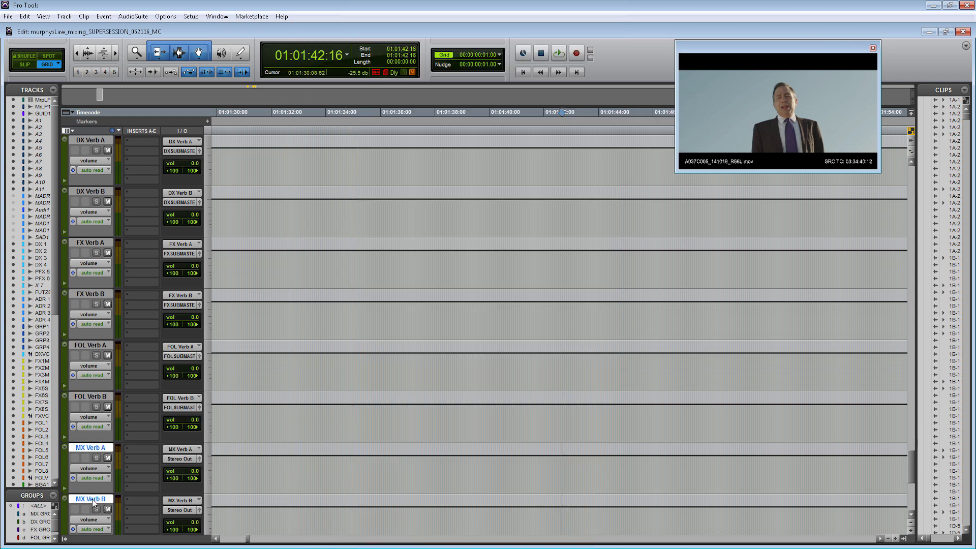
left_click(180, 510)
mouse_move(212, 475)
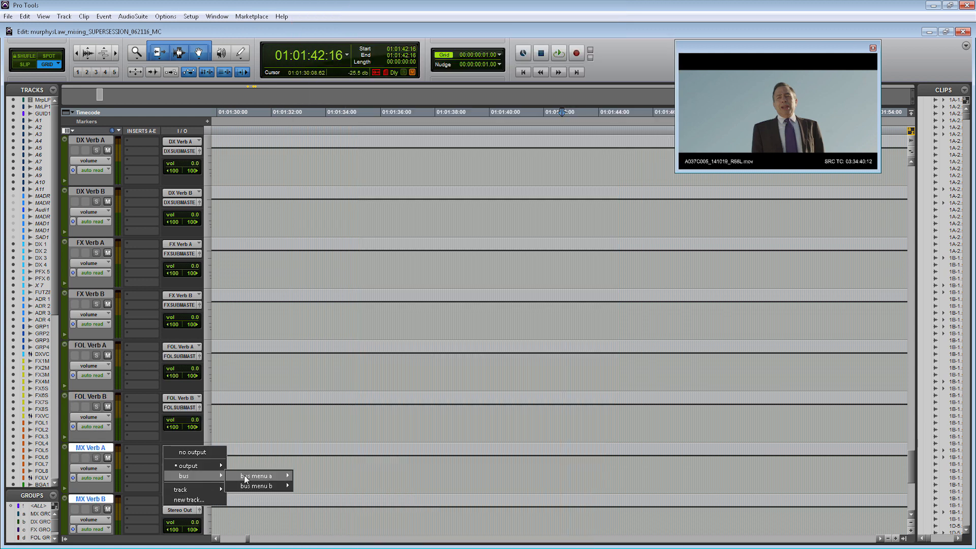
mouse_move(282, 474)
left_click(332, 131)
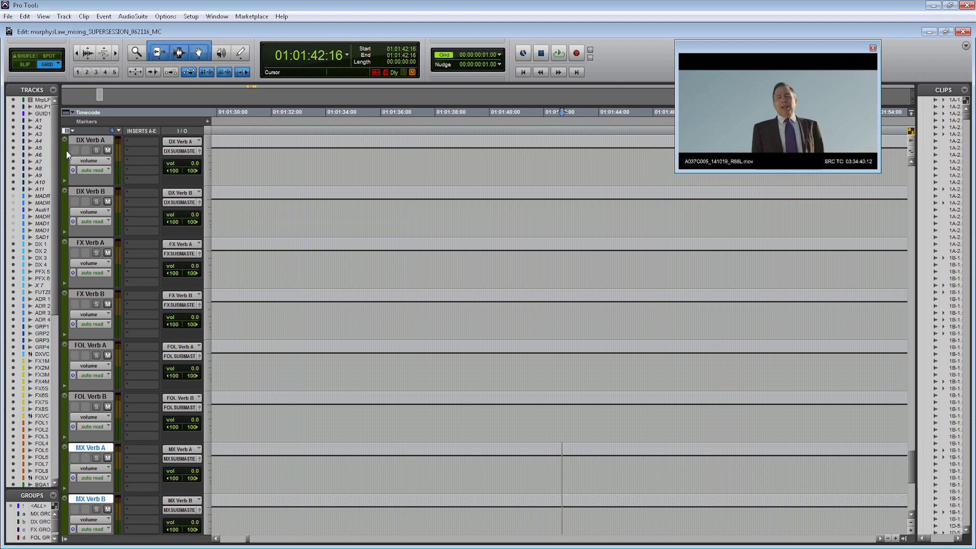
Go to the DX tracks and show their Sends A-E column.
left_click(80, 140)
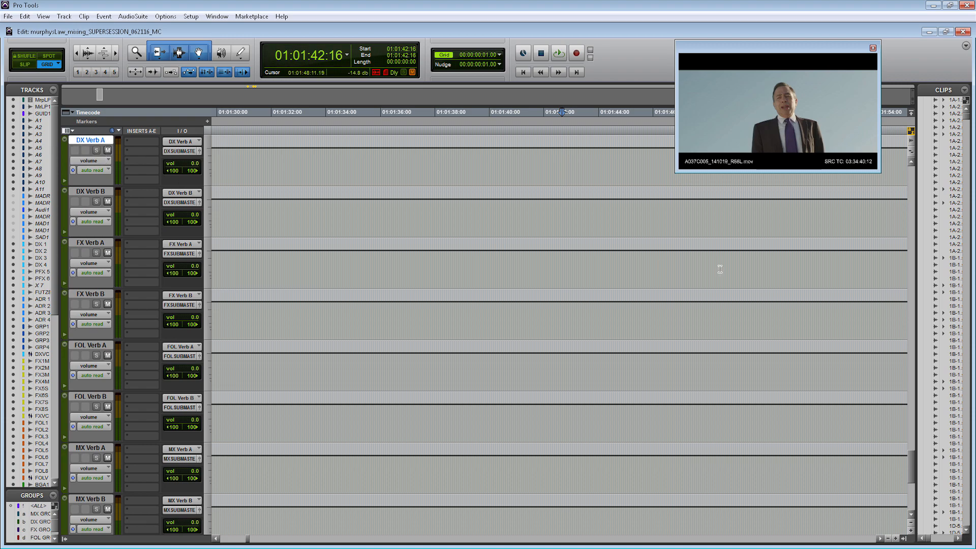
scroll(562, 308, "down", 10)
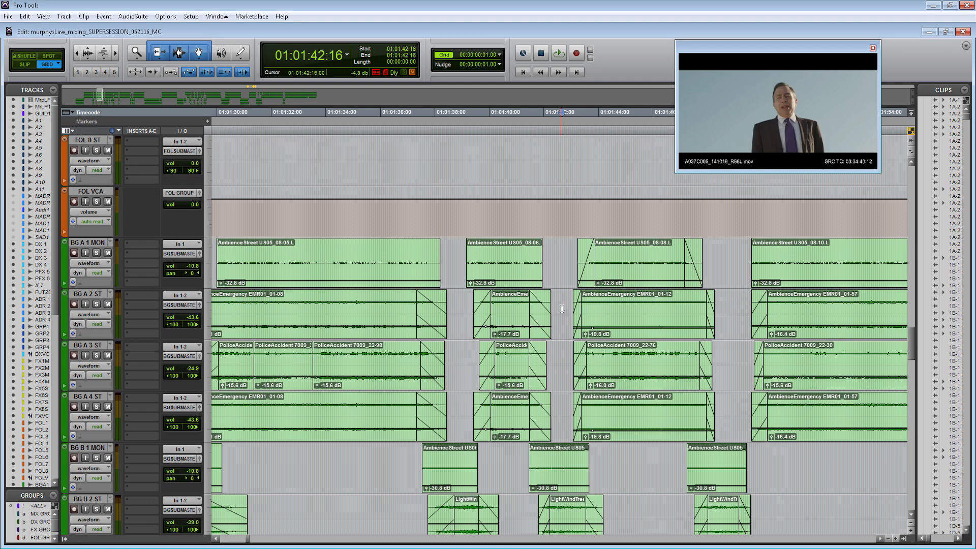
scroll(562, 309, "up", 15)
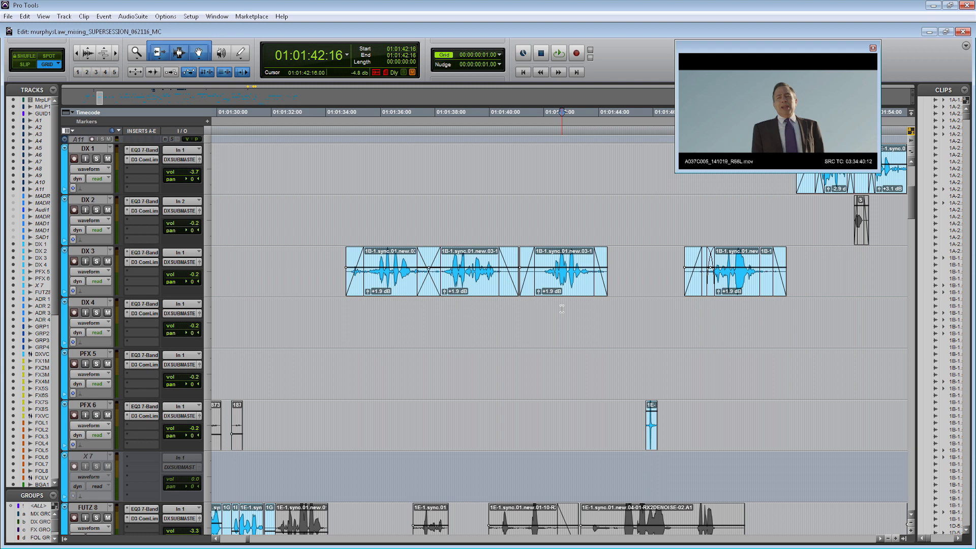
left_click(72, 131)
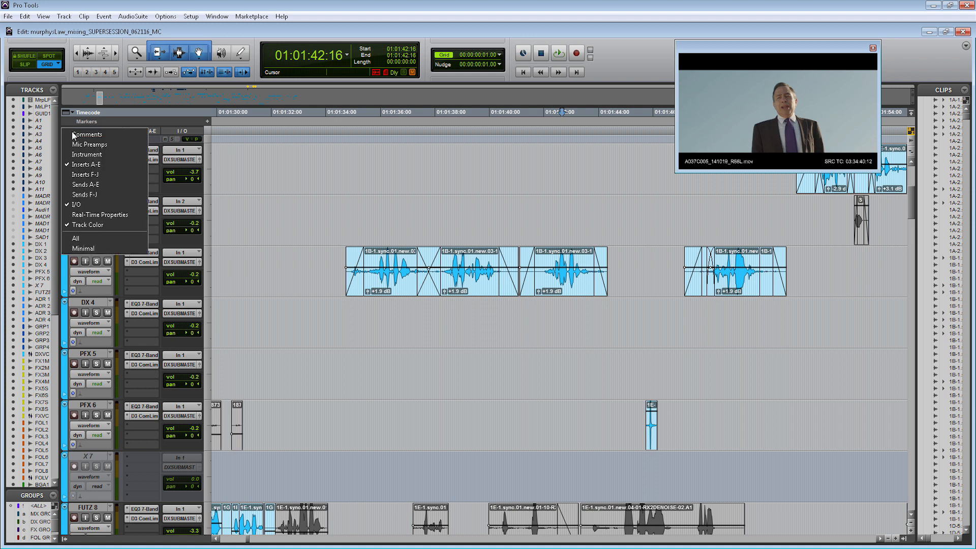
left_click(89, 184)
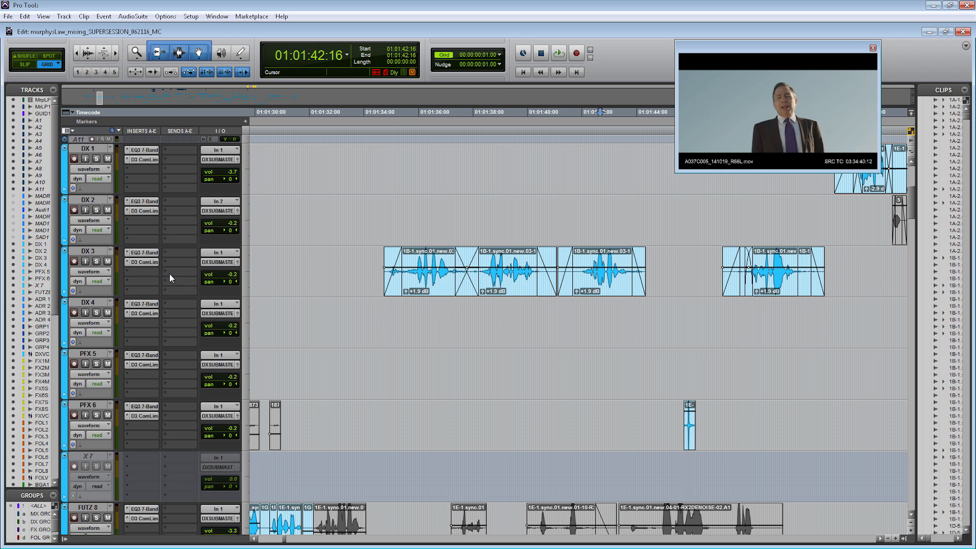
Add sends on the DX 1 track to the stereo DX Verb A and DX Verb B buses.
left_click(176, 150)
mouse_move(199, 176)
mouse_move(261, 176)
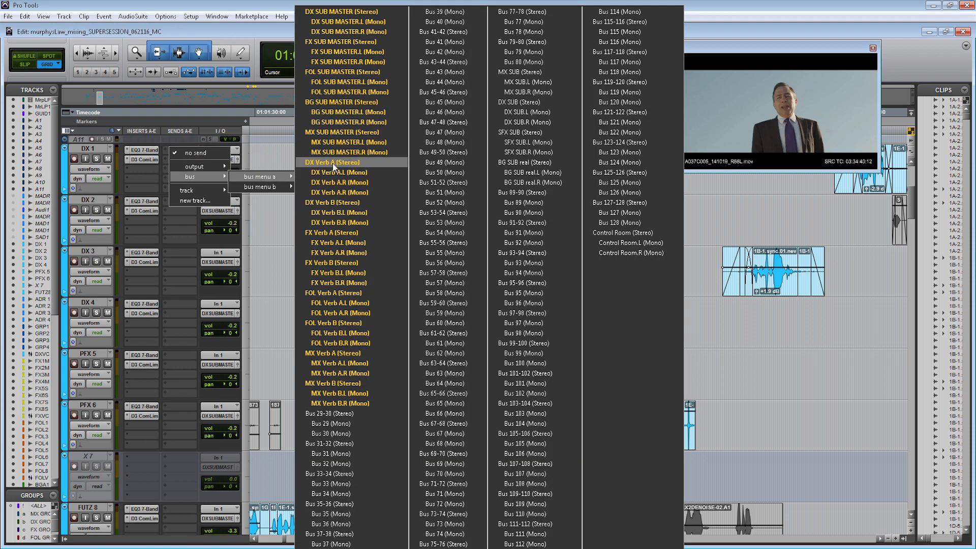
left_click(332, 163)
left_click(181, 159)
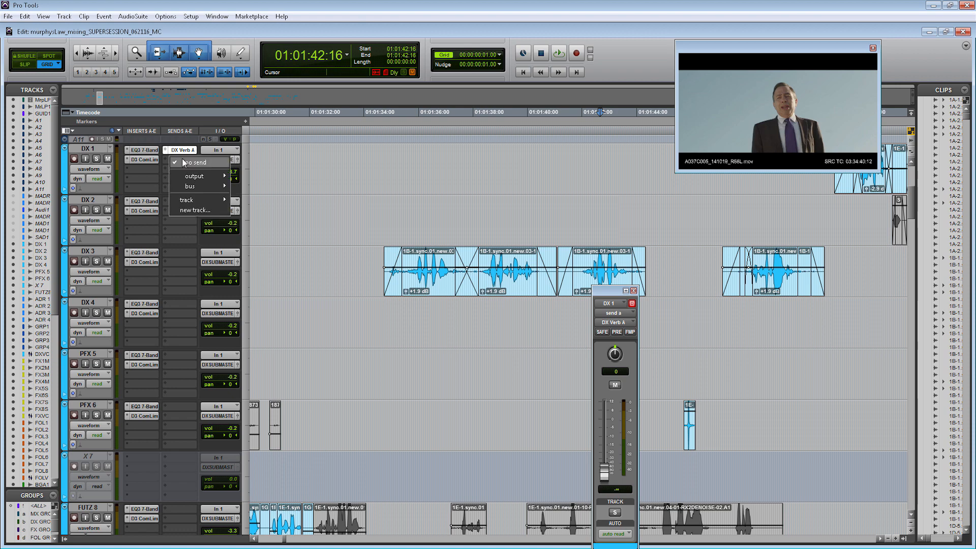
mouse_move(234, 187)
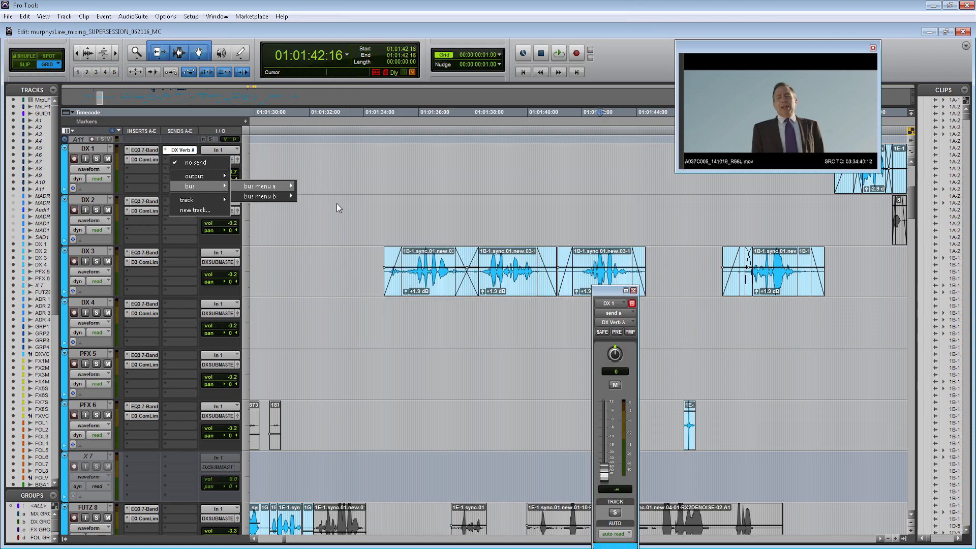
left_click(337, 203)
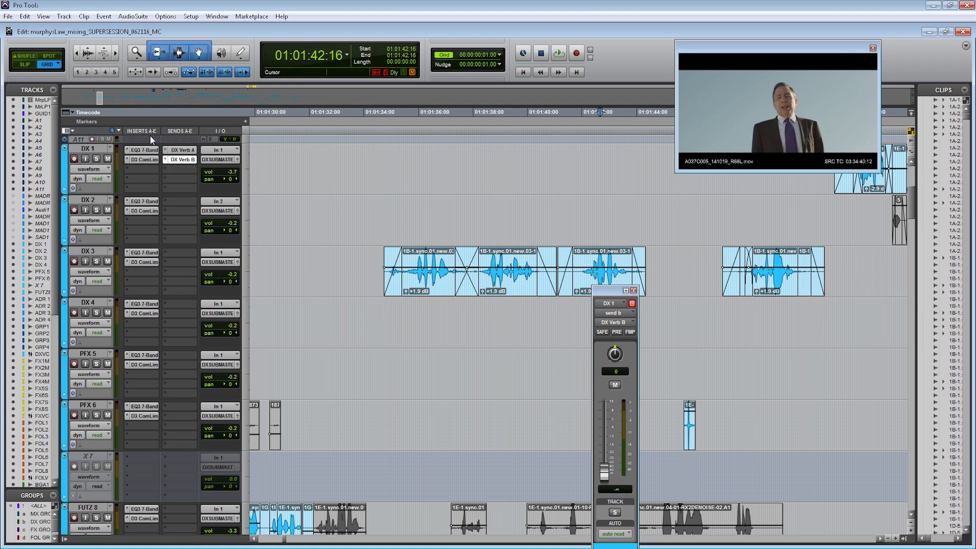
Mute the DX Verb A and DX Verb B sends on DX 1 and close the send window.
right_click(187, 151)
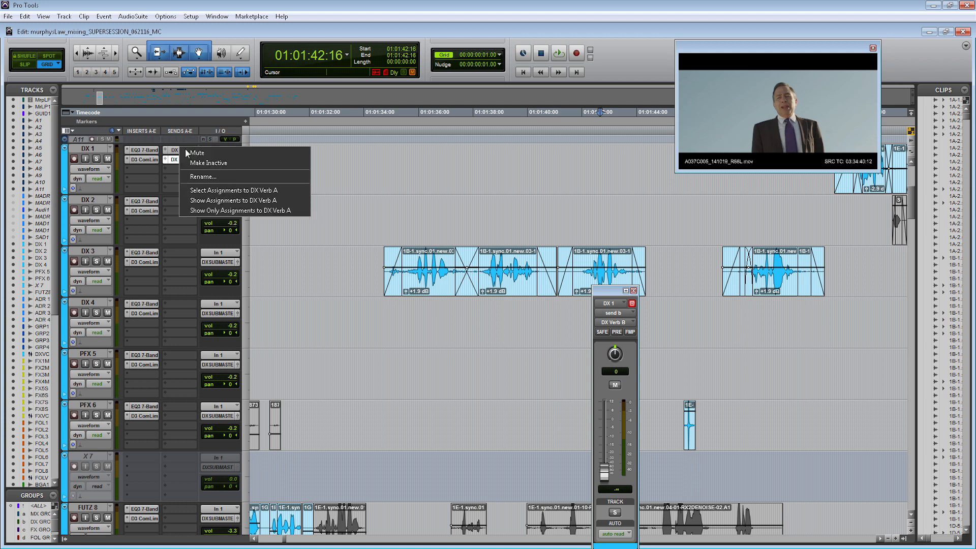
left_click(196, 152)
right_click(180, 161)
left_click(196, 162)
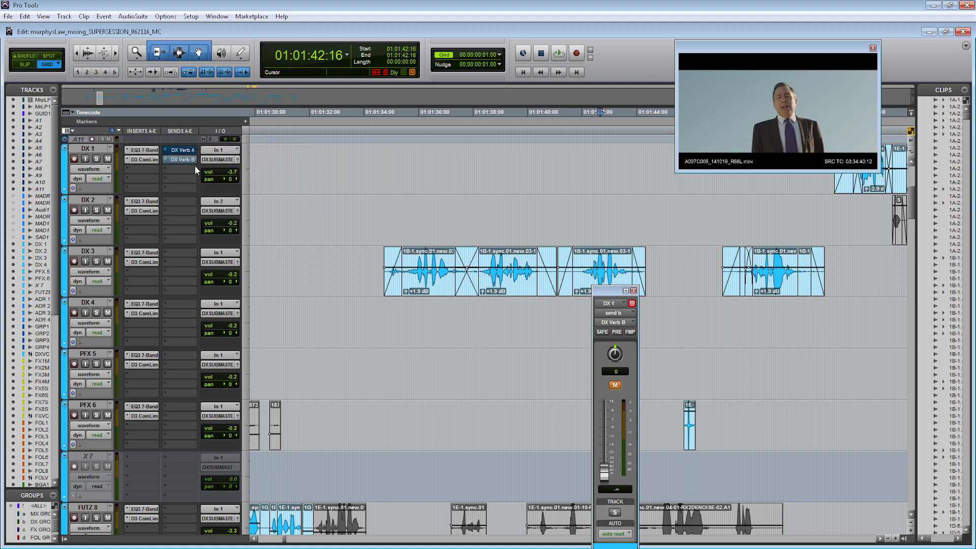
left_click(634, 291)
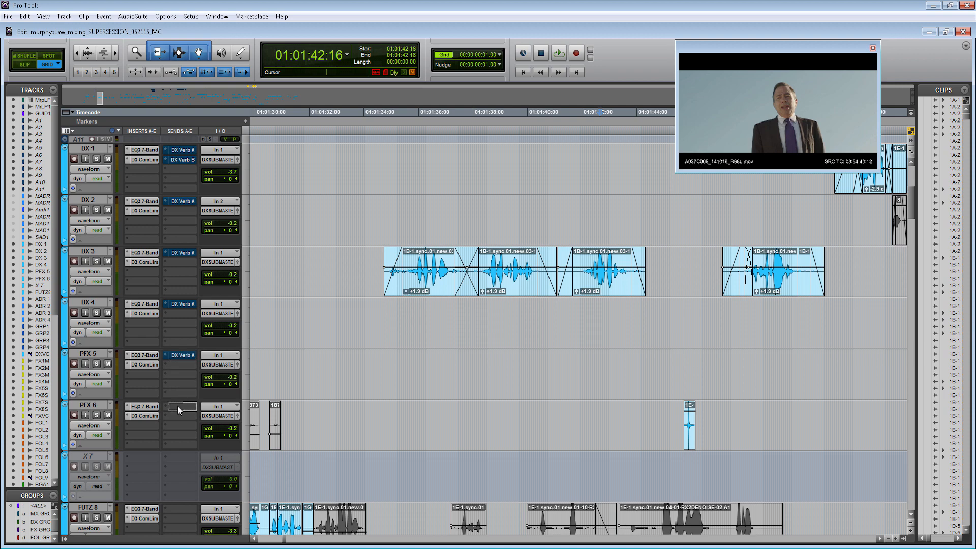
Copy the muted DX Verb A send onto PFX 6, FUTZ 8, ADR 1 through ADR 4 and the four GRP tracks.
scroll(462, 355, "down", 3)
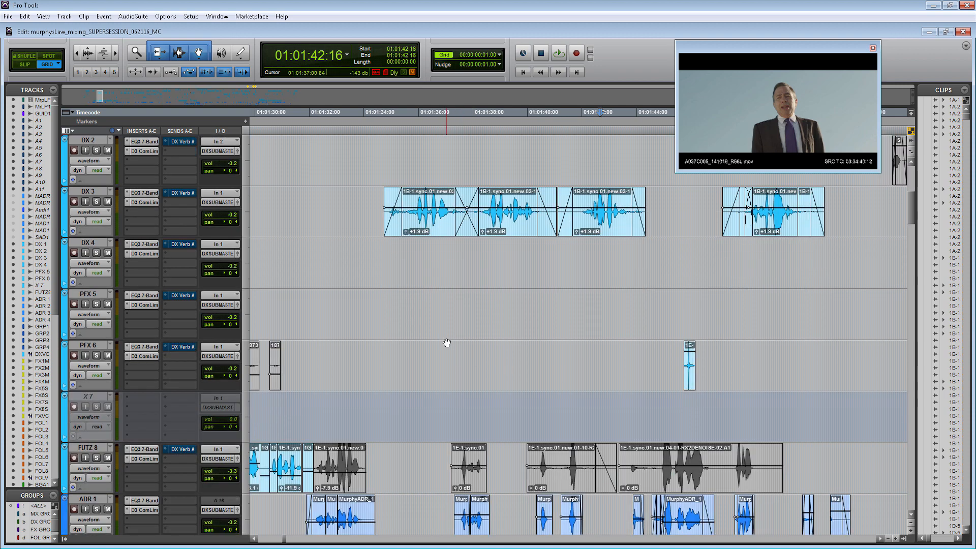
scroll(447, 342, "down", 6)
left_click_drag(181, 297, 178, 347)
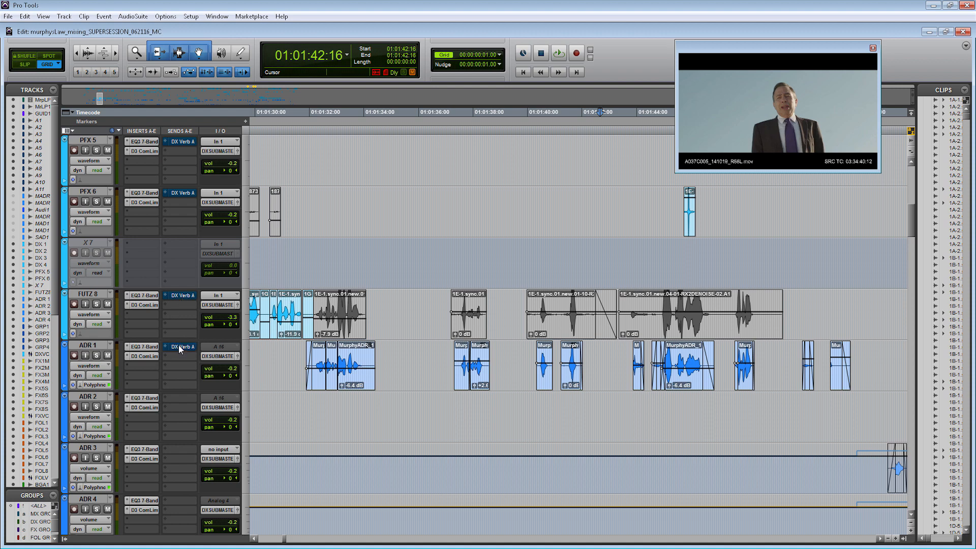
left_click_drag(179, 399, 179, 399)
scroll(190, 173, "down", 4)
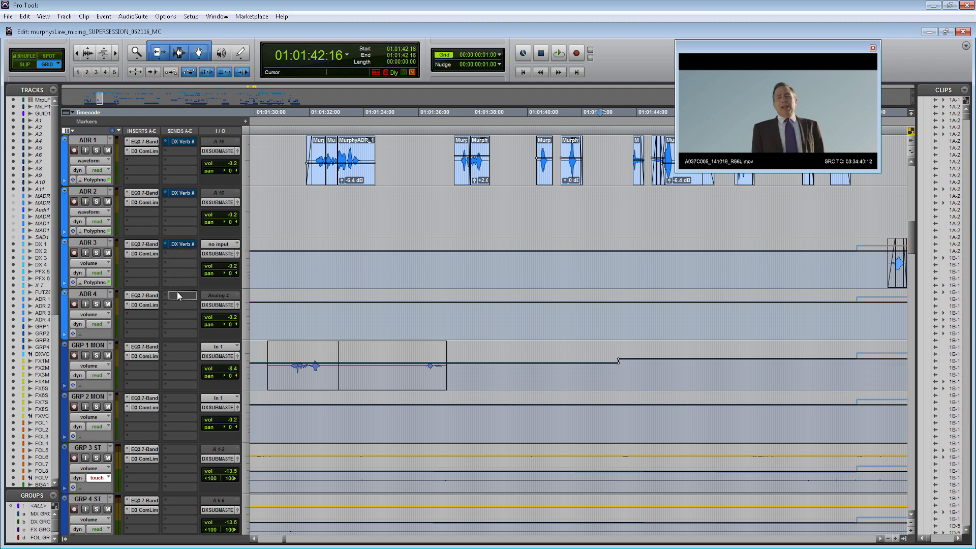
left_click_drag(179, 349, 179, 349)
left_click_drag(185, 391, 186, 401)
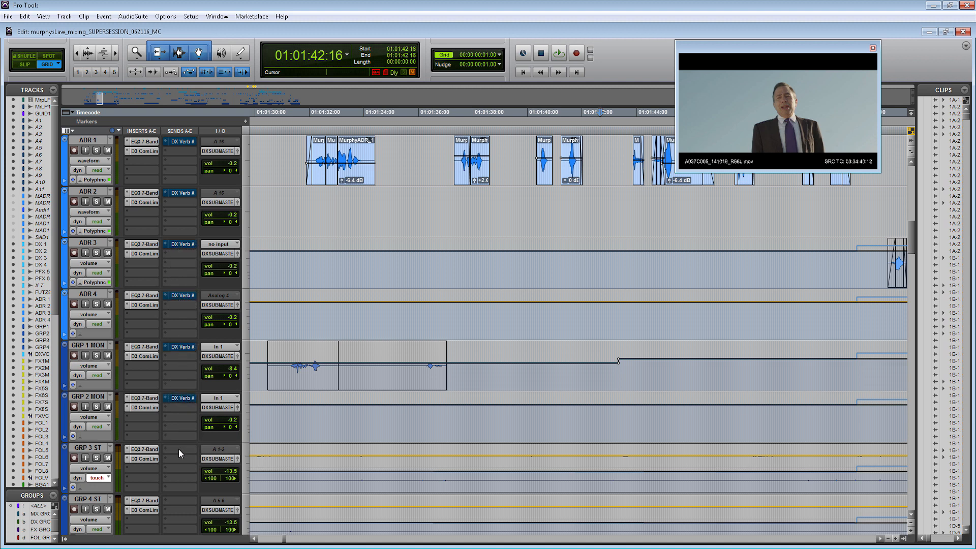
left_click_drag(179, 450, 179, 450)
left_click_drag(178, 449, 179, 500)
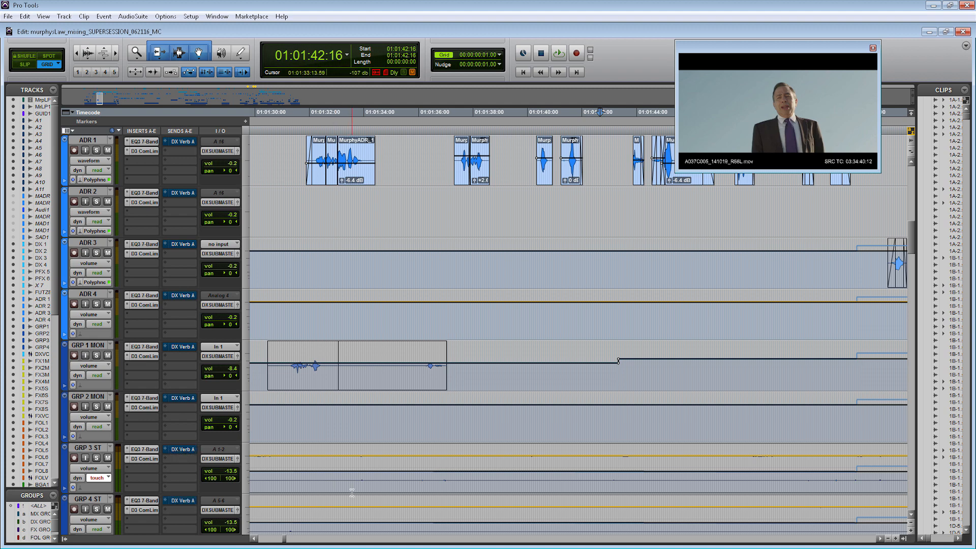
Copy the muted DX Verb B send onto DX 2 through PFX 6, FUTZ 8, ADR 1 through ADR 4 and the four GRP tracks.
scroll(182, 193, "up", 10)
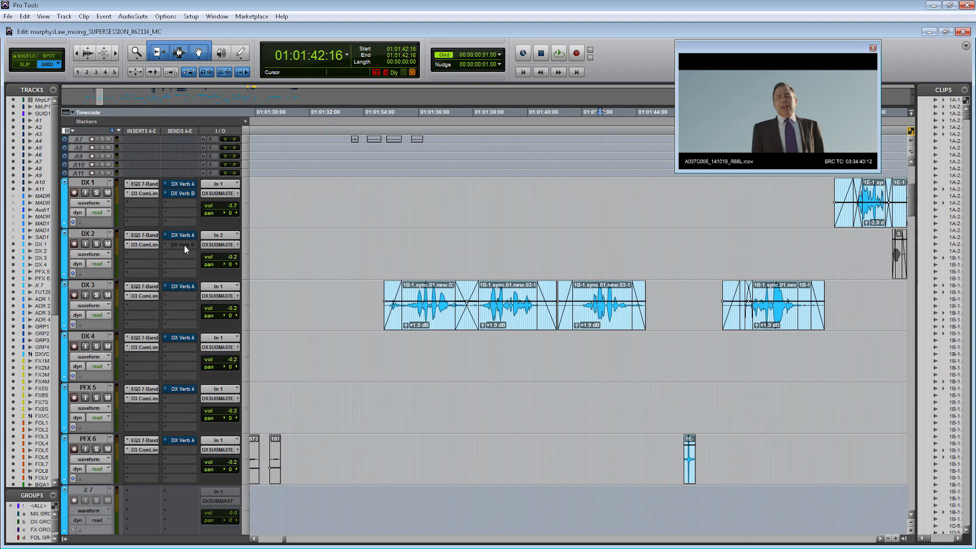
left_click_drag(183, 298, 183, 297)
left_click_drag(183, 298, 180, 347)
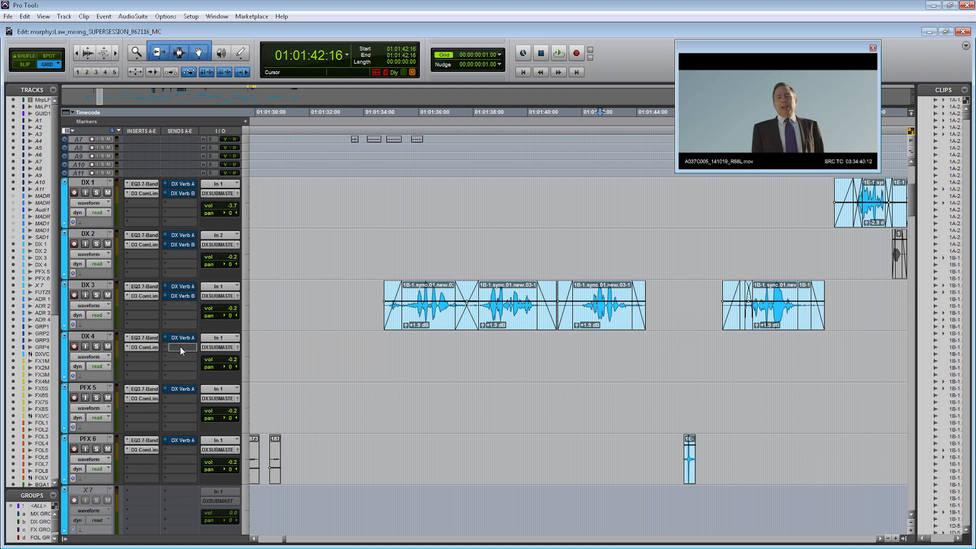
left_click_drag(182, 401, 183, 450)
scroll(420, 436, "down", 6)
left_click_drag(183, 151, 181, 254)
left_click_drag(187, 358, 188, 358)
scroll(212, 182, "down", 4)
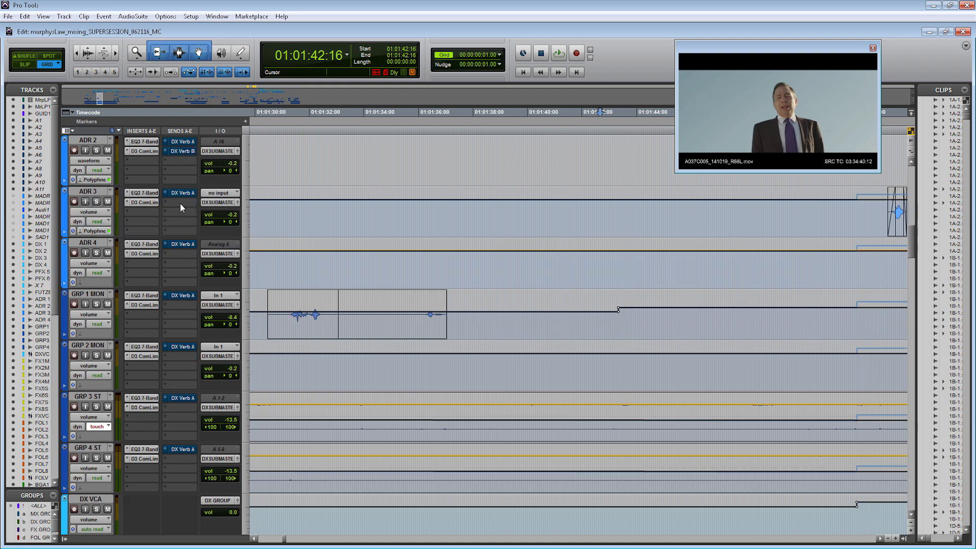
left_click_drag(180, 203, 182, 202)
left_click_drag(182, 202, 179, 356)
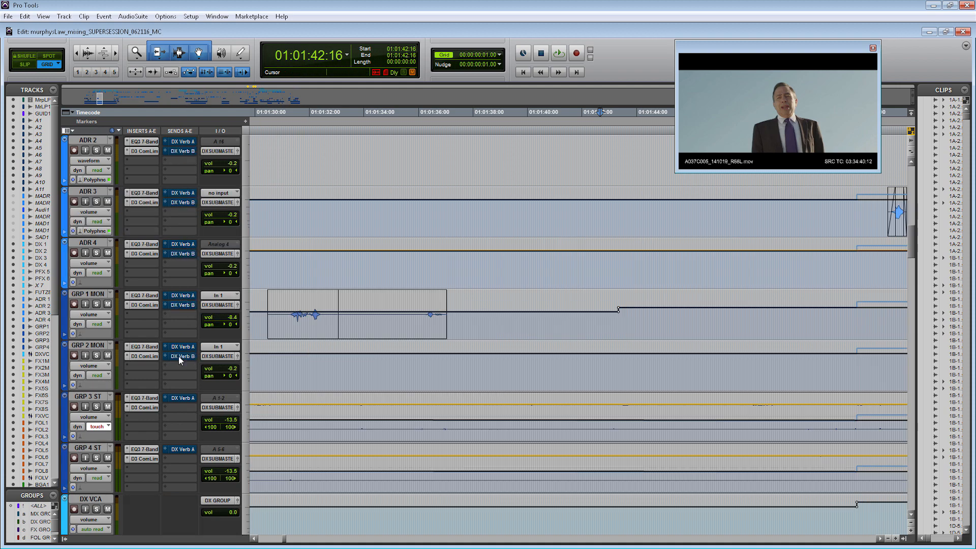
Add a send to the stereo FX Verb A bus on FX 1 MON and mute it.
scroll(508, 437, "up", 10)
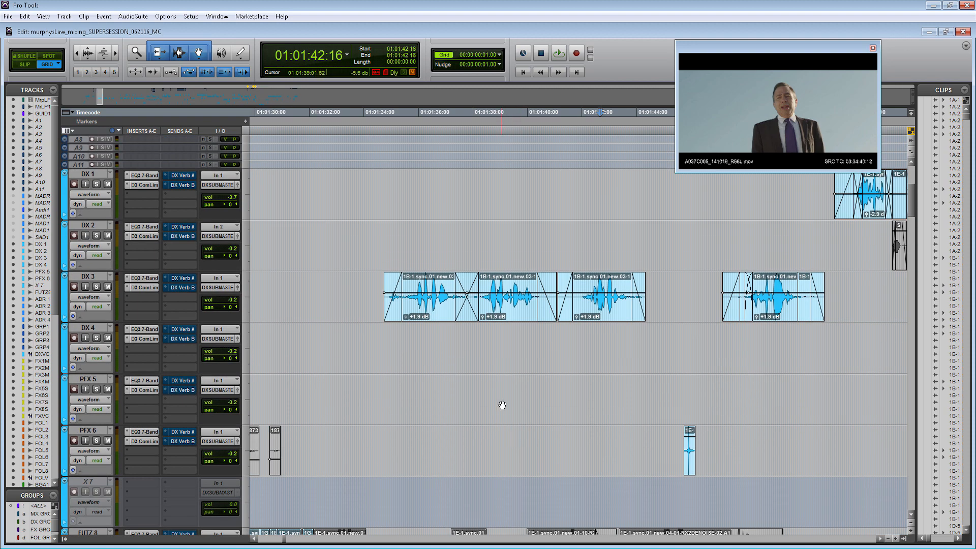
scroll(498, 327, "down", 10)
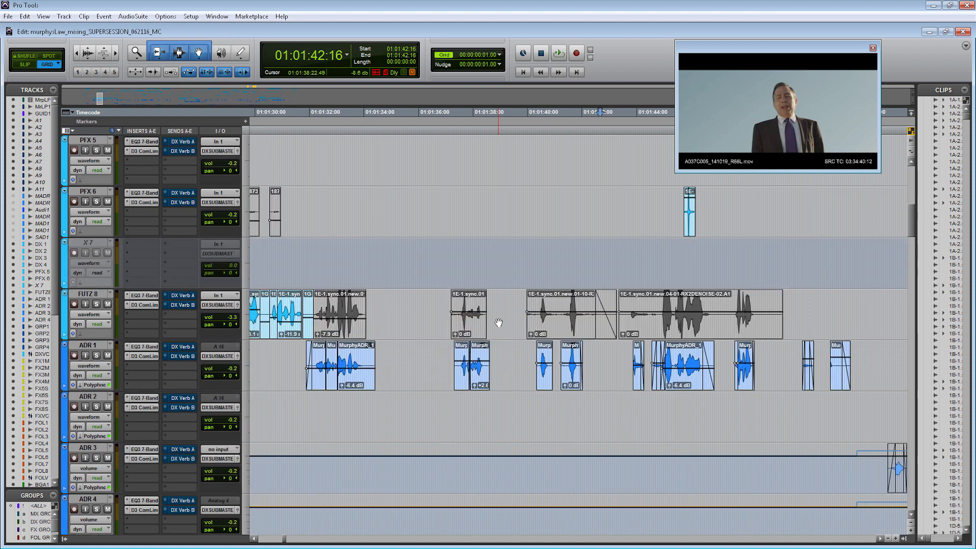
scroll(498, 323, "down", 4)
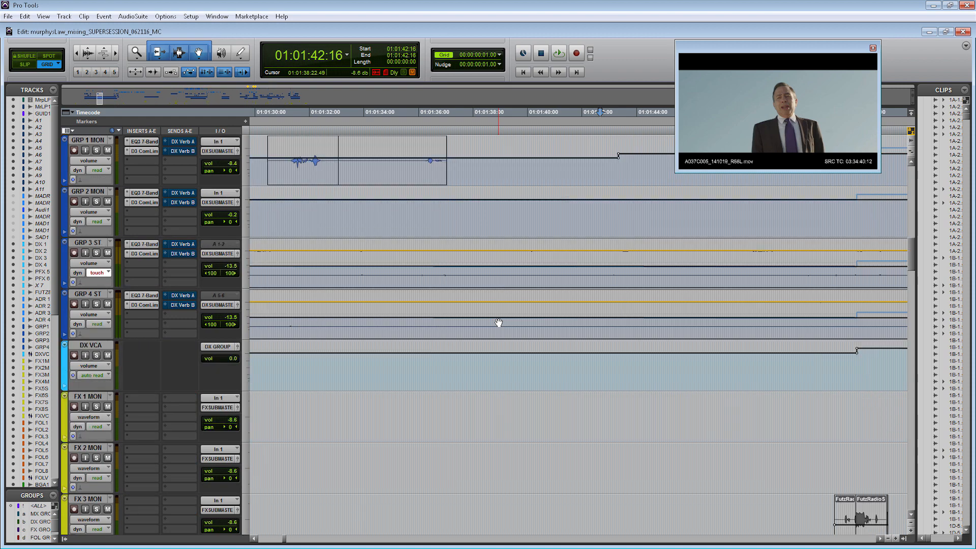
scroll(499, 323, "down", 4)
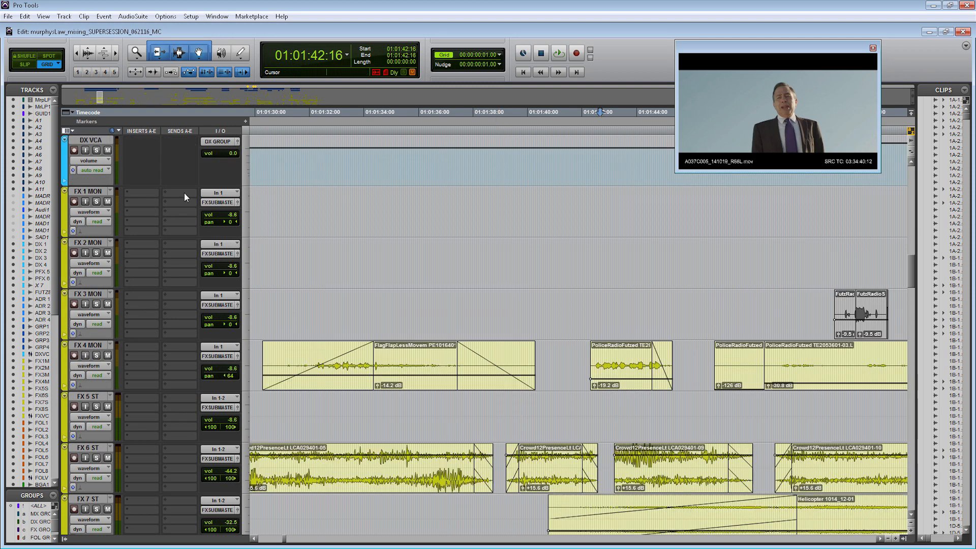
left_click(184, 197)
mouse_move(203, 219)
mouse_move(277, 223)
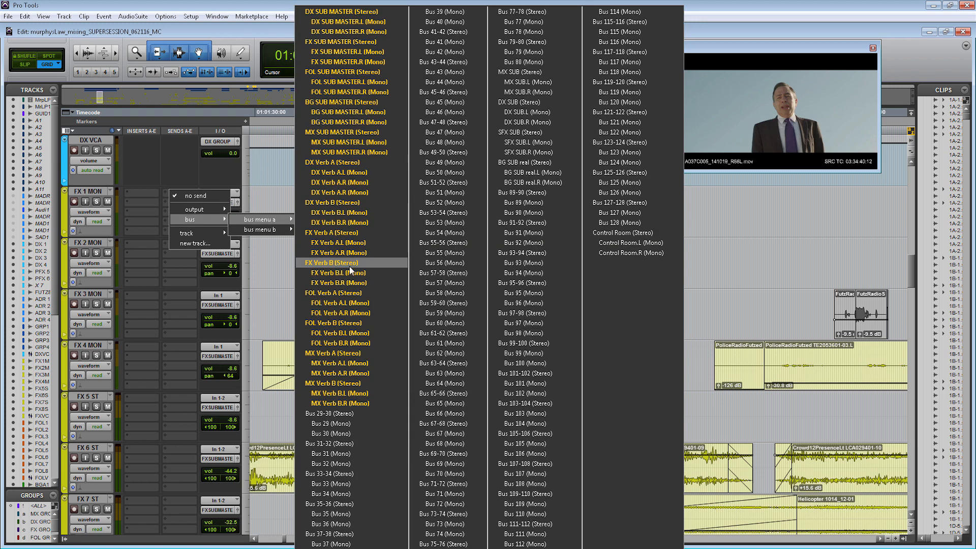
left_click(347, 232)
right_click(179, 191)
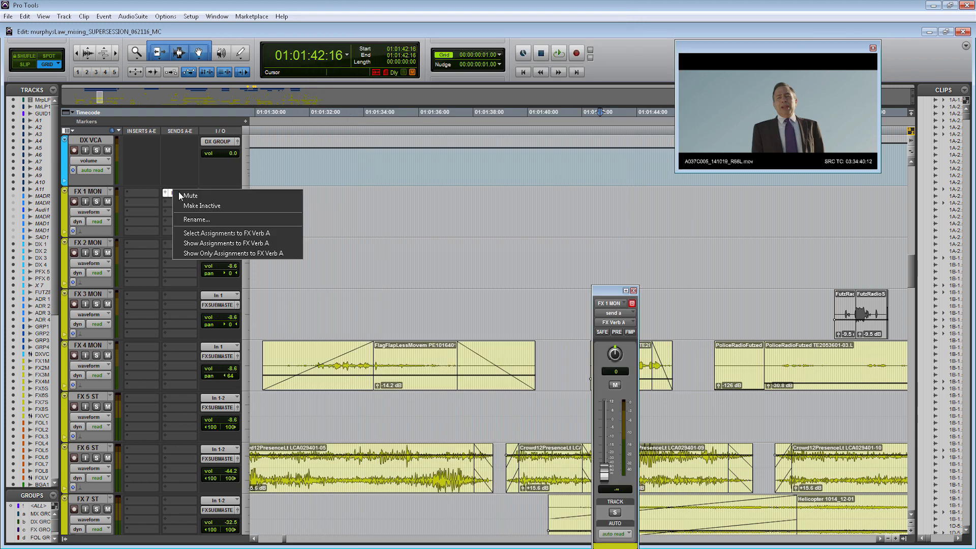
left_click(201, 195)
Add a second send on FX 1 MON to the stereo FX Verb B bus and mute it.
left_click(181, 193)
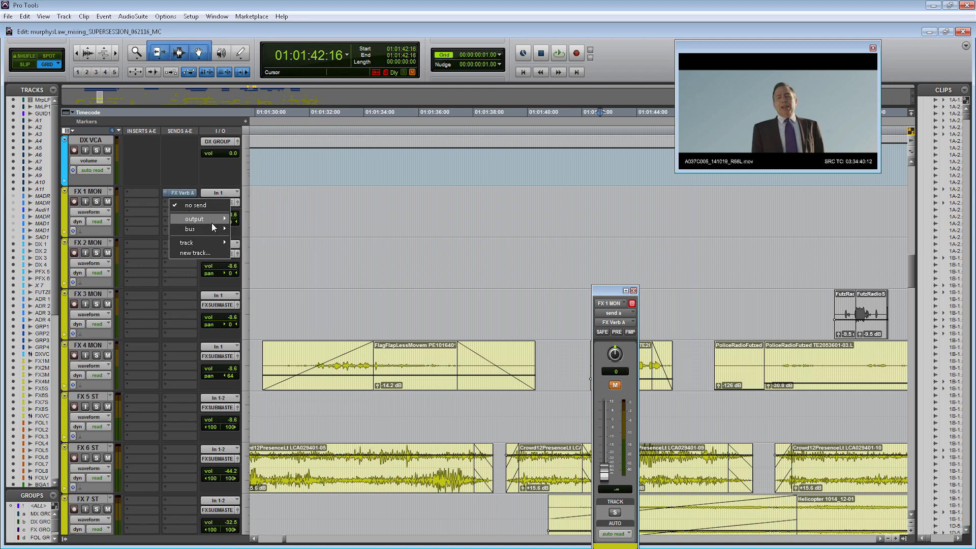
mouse_move(215, 233)
mouse_move(262, 230)
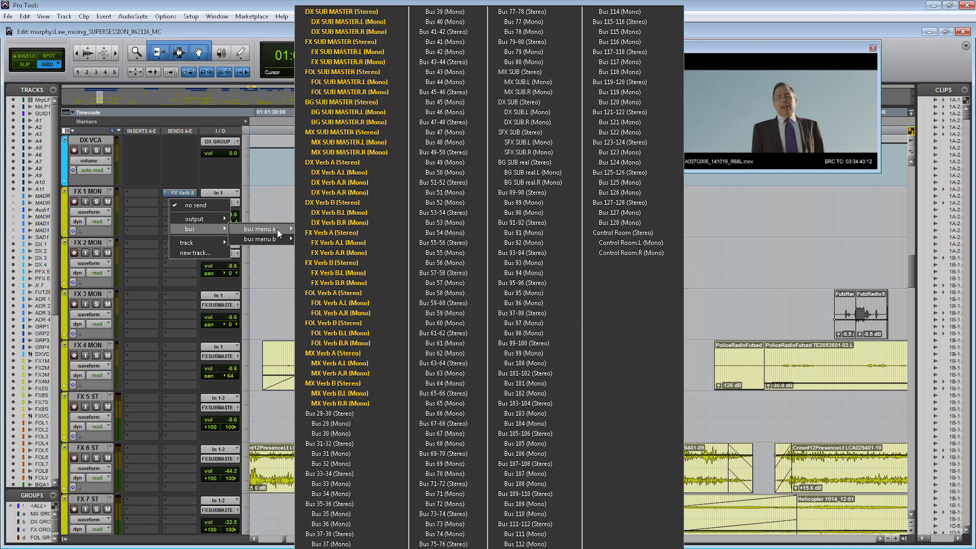
left_click(361, 260)
right_click(192, 203)
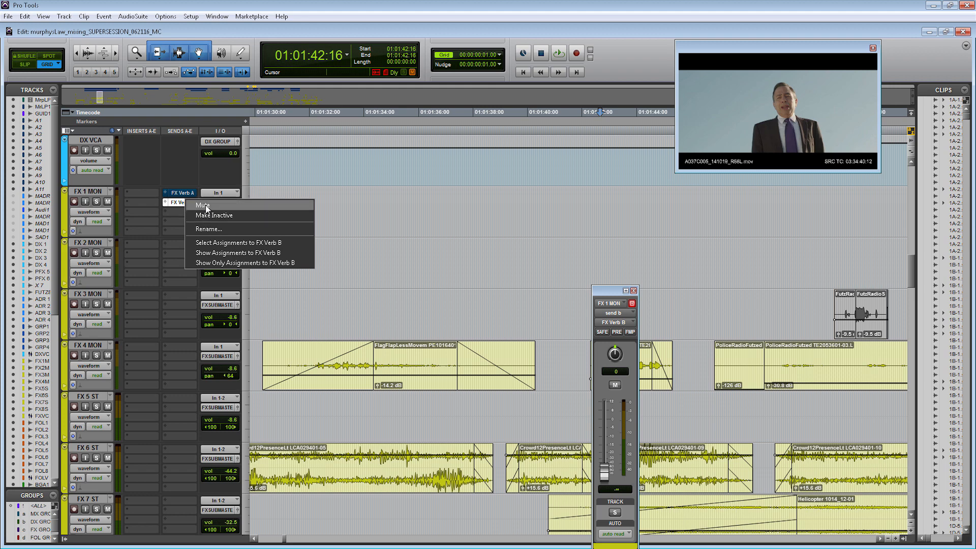
left_click(200, 204)
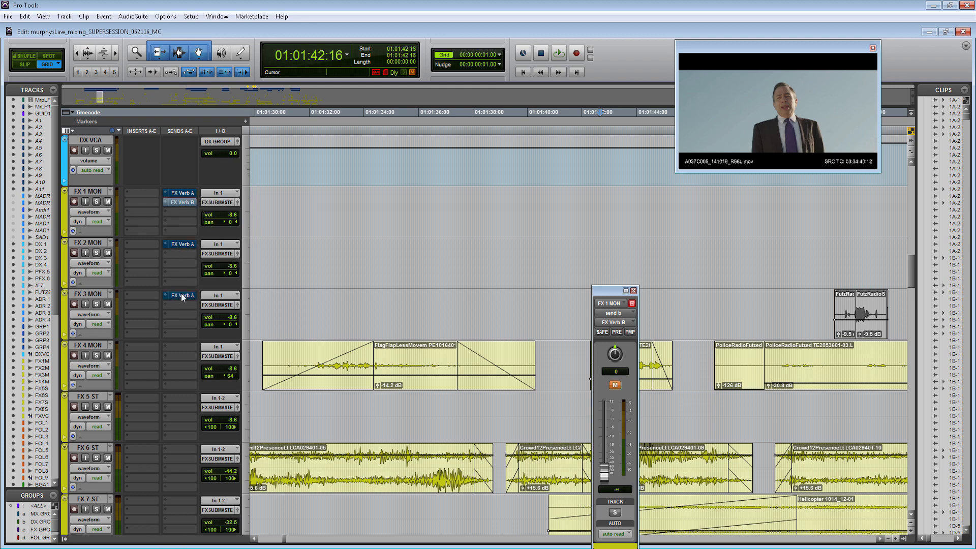
Copy the muted FX Verb A send from FX 1 MON onto the remaining FX tracks through FX 8 ST.
left_click_drag(182, 348, 182, 349)
left_click_drag(182, 349, 178, 395)
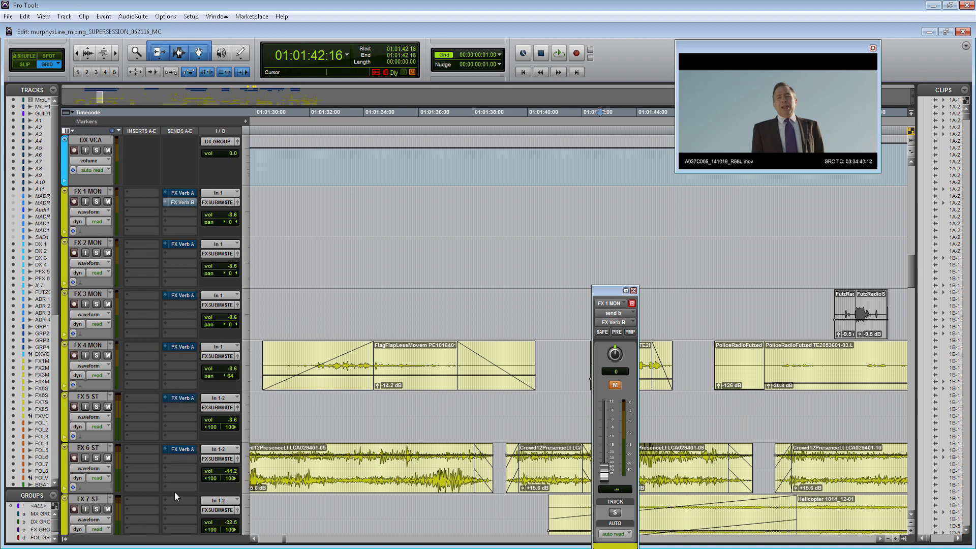
left_click_drag(175, 493, 176, 500)
scroll(189, 388, "down", 4)
left_click_drag(182, 295, 178, 348)
Copy the muted FX Verb B send onto FX 2 MON through FX 8 ST and close the send window.
scroll(190, 225, "up", 5)
scroll(191, 225, "down", 1)
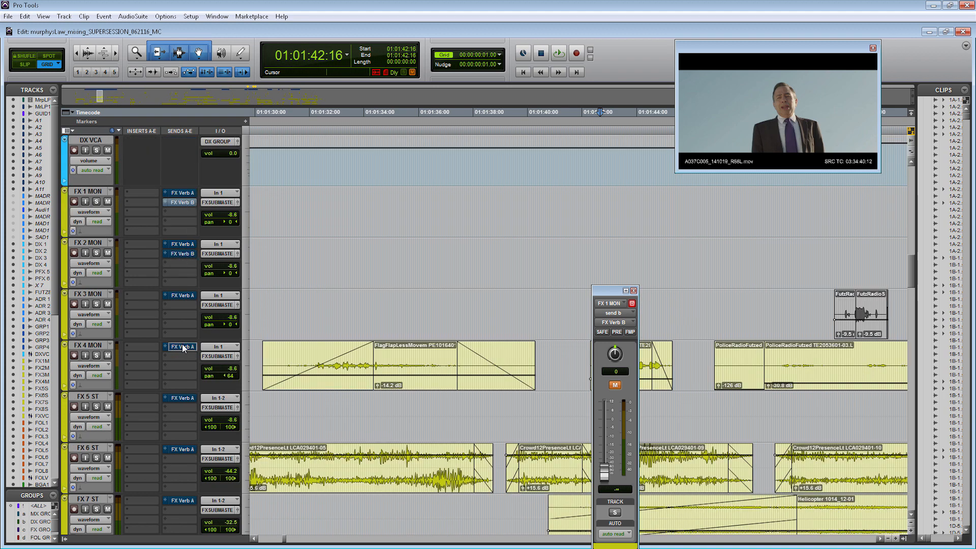
scroll(184, 386, "down", 3)
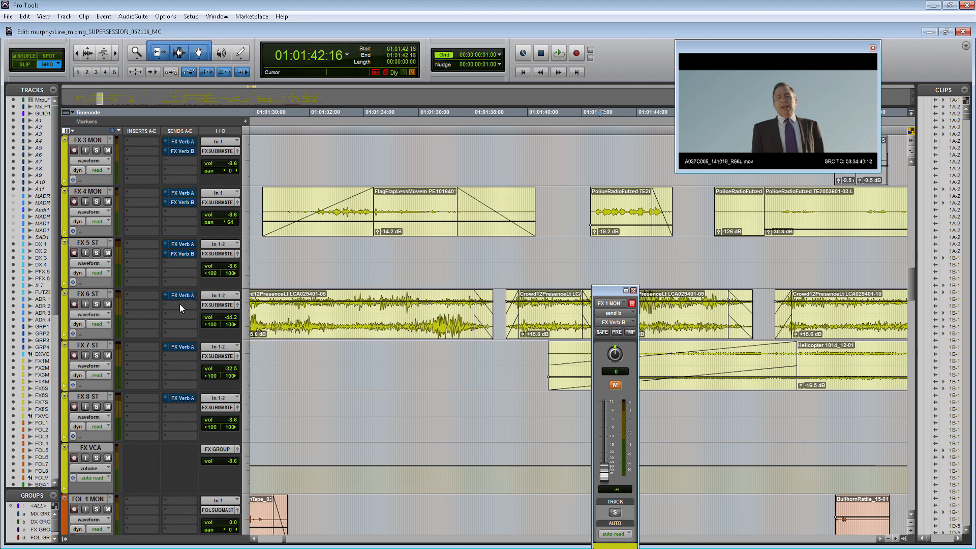
scroll(183, 359, "down", 4)
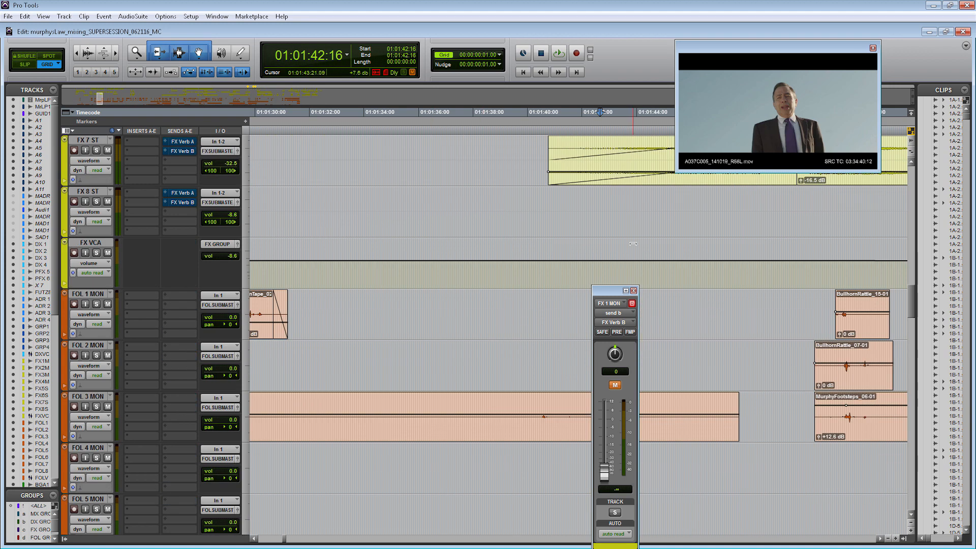
left_click(634, 291)
Add a send to the stereo FOL Verb A bus on FOL 1 MON and mute it.
scroll(601, 283, "down", 1)
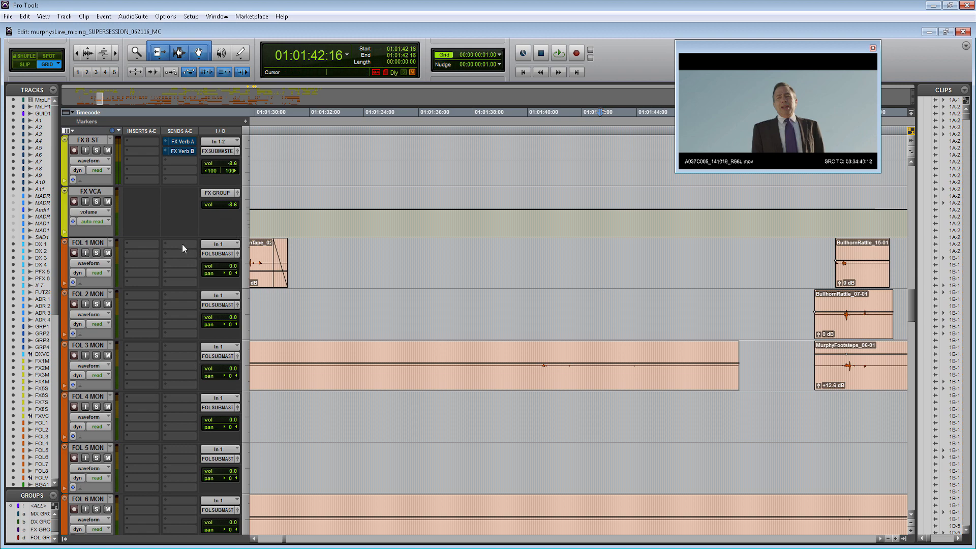
left_click(182, 244)
mouse_move(210, 273)
mouse_move(285, 271)
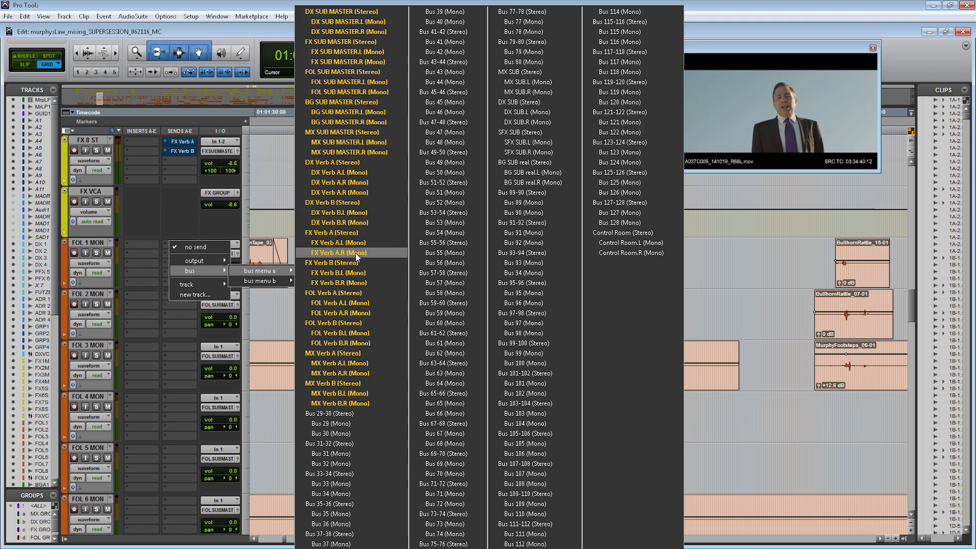
left_click(353, 292)
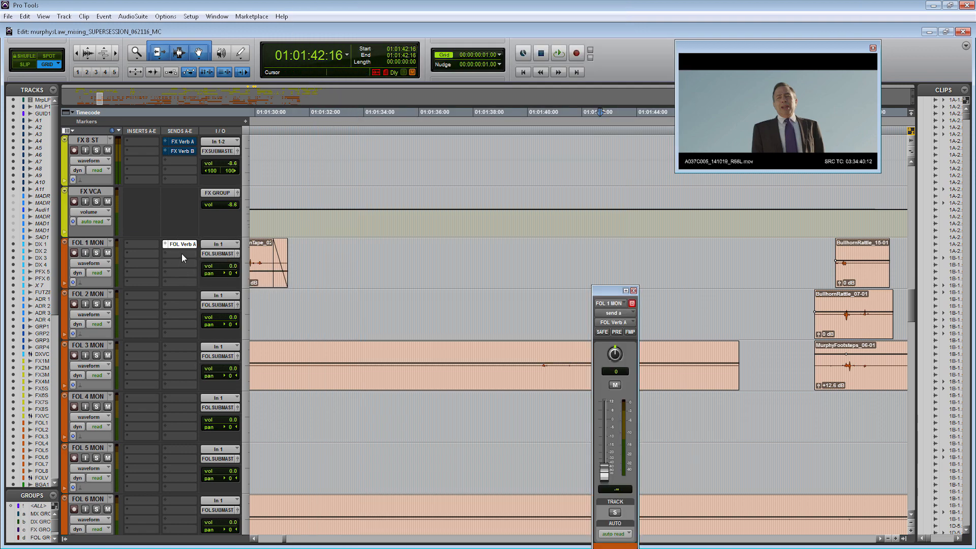
right_click(183, 244)
left_click(187, 247)
Add a second send on FOL 1 MON to the stereo FOL Verb B bus and mute it.
left_click(179, 246)
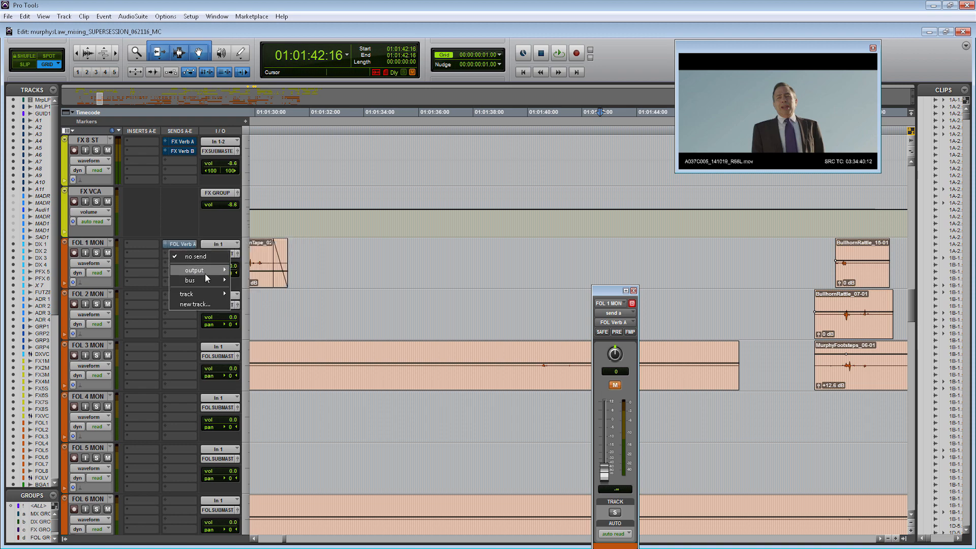
mouse_move(209, 276)
mouse_move(283, 279)
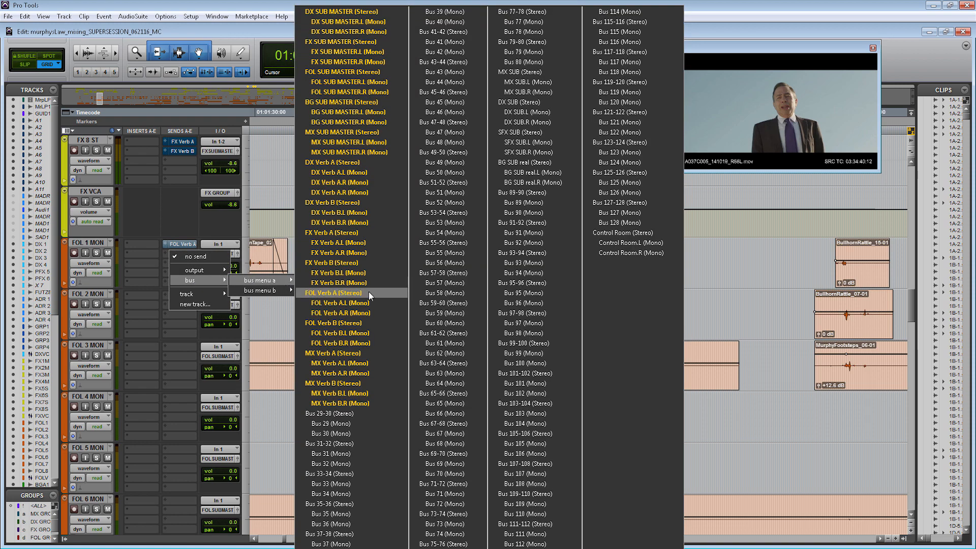
left_click(368, 325)
right_click(183, 254)
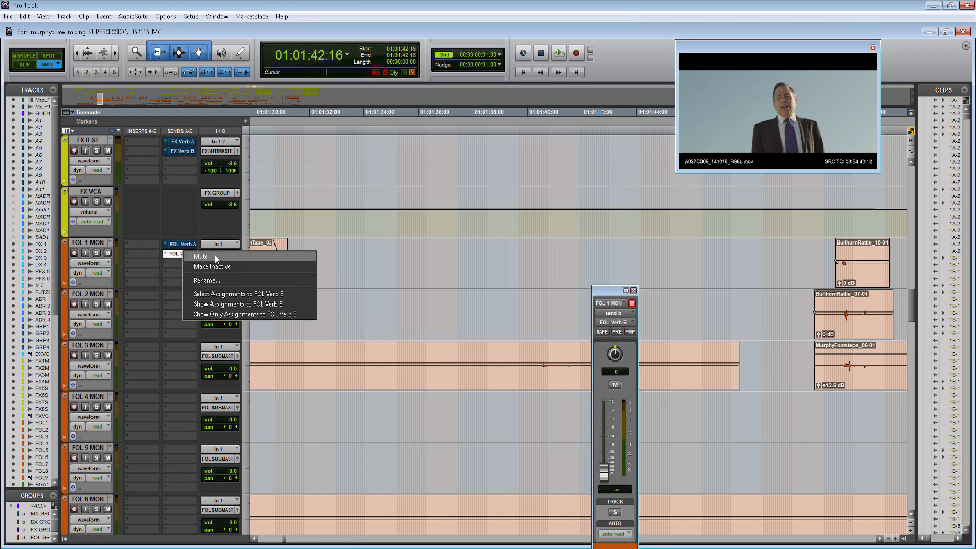
left_click(215, 256)
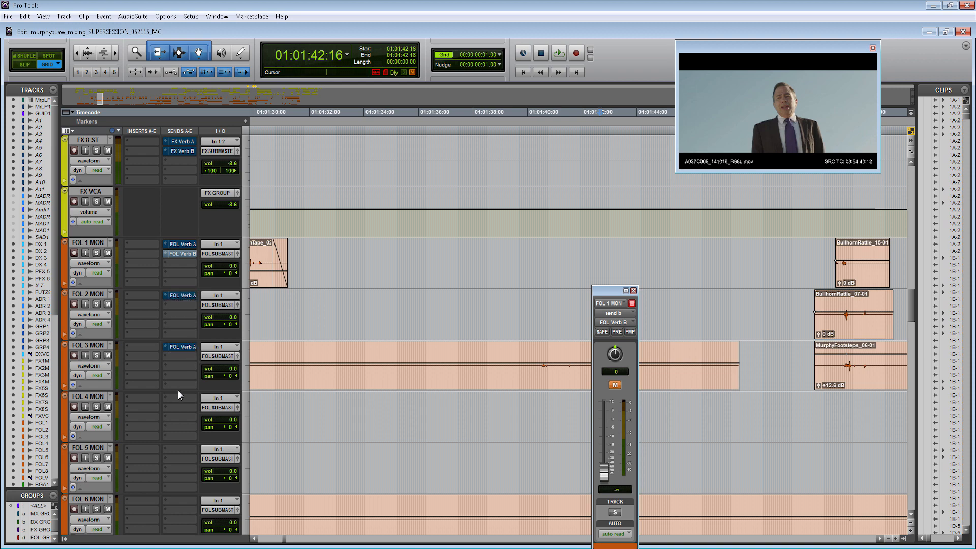
Copy the muted FOL Verb A and FOL Verb B sends onto FOL 2 MON through FOL 8 ST and go to the MX tracks.
scroll(179, 377, "down", 3)
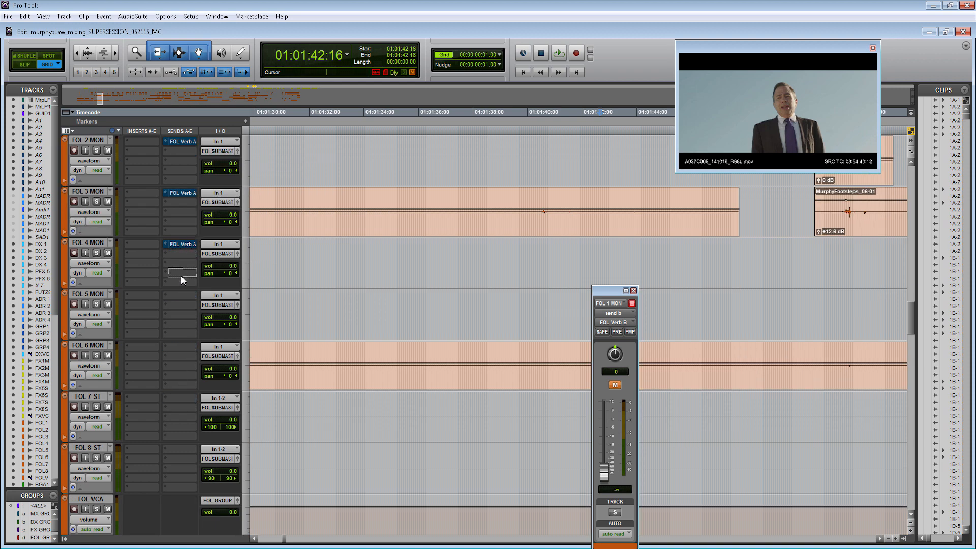
scroll(186, 389, "up", 3)
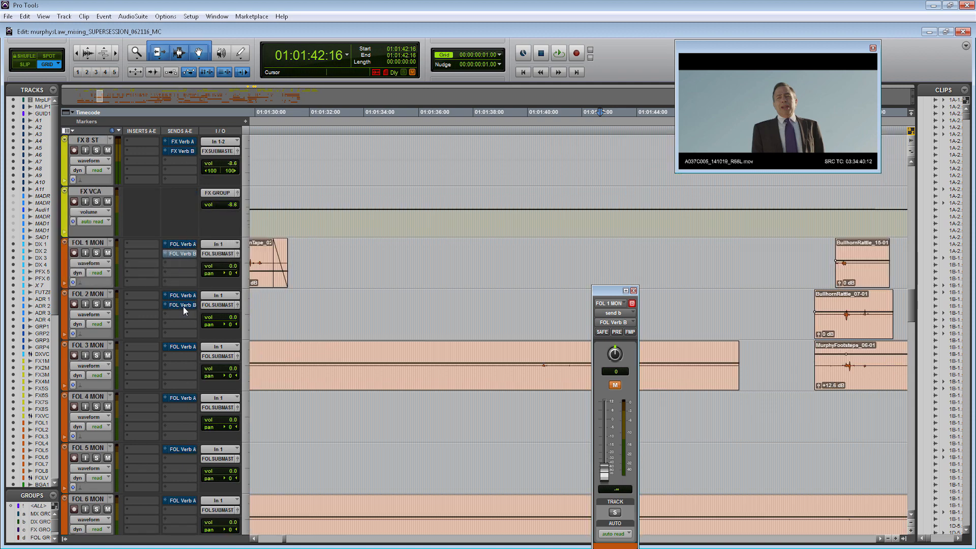
left_click_drag(184, 358, 182, 408)
left_click_drag(182, 407, 182, 458)
scroll(182, 459, "down", 5)
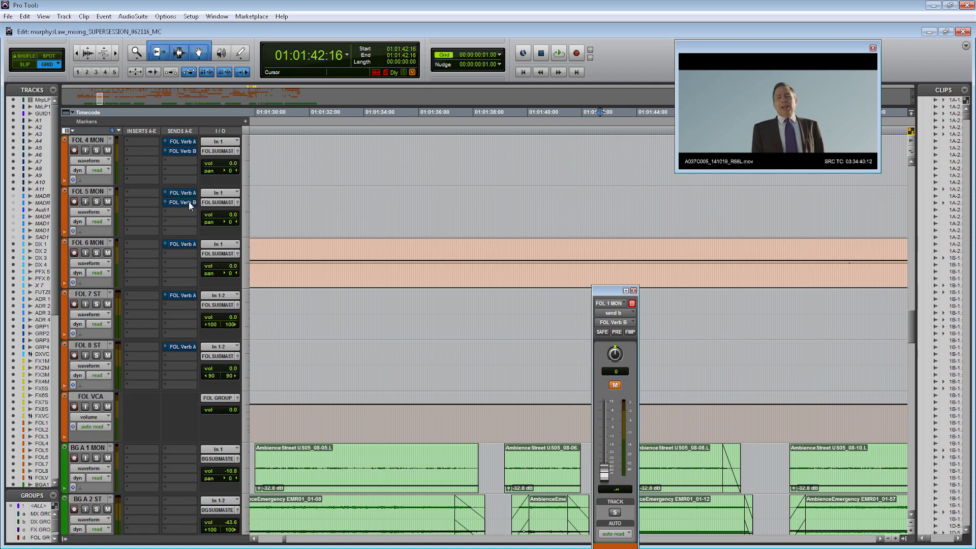
scroll(636, 290, "down", 5)
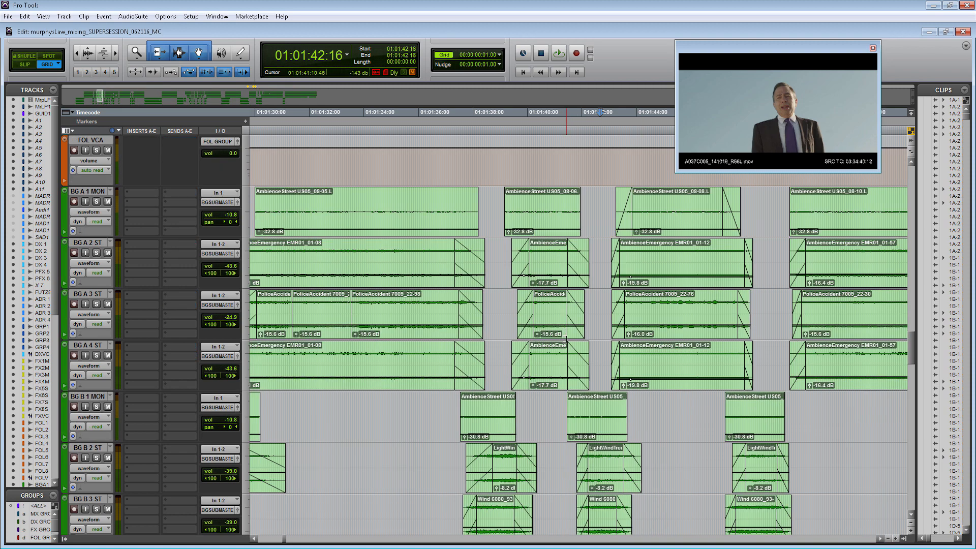
scroll(565, 339, "down", 10)
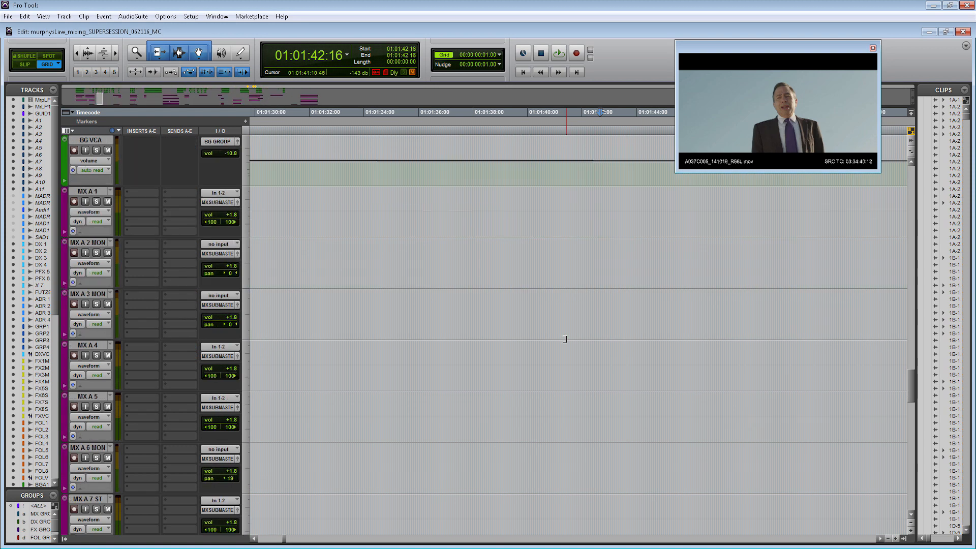
Add a send to the stereo MX Verb A bus on MX A 1 and mute it.
scroll(565, 339, "down", 1)
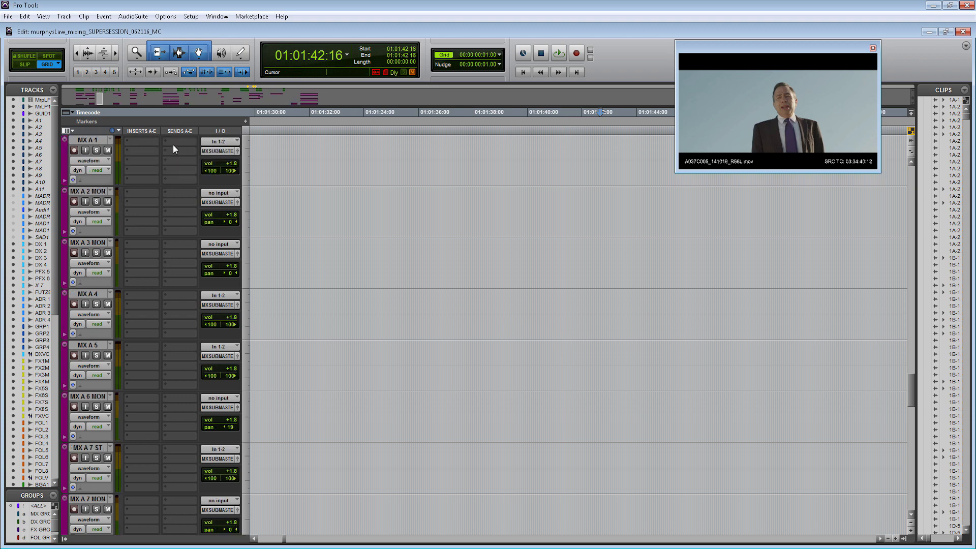
left_click(173, 147)
mouse_move(209, 168)
mouse_move(279, 169)
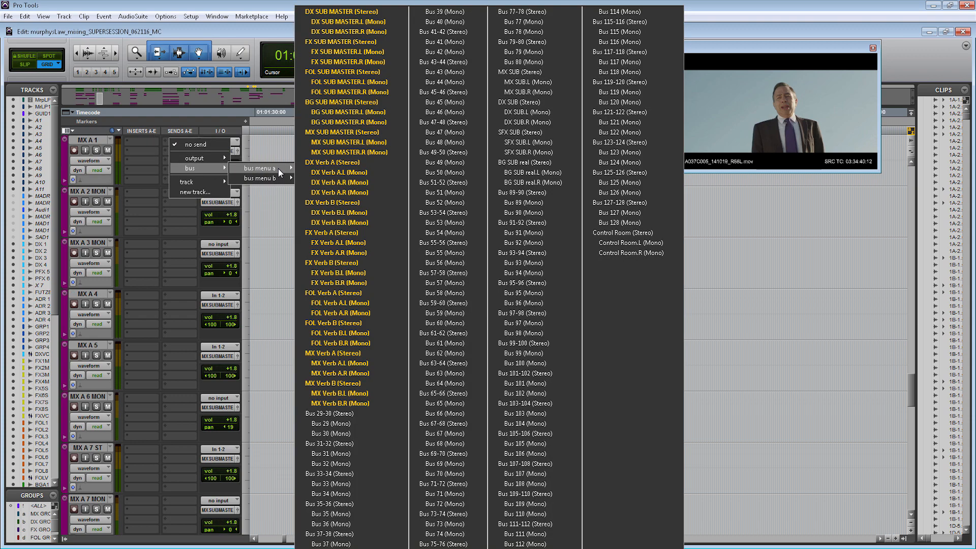
left_click(335, 353)
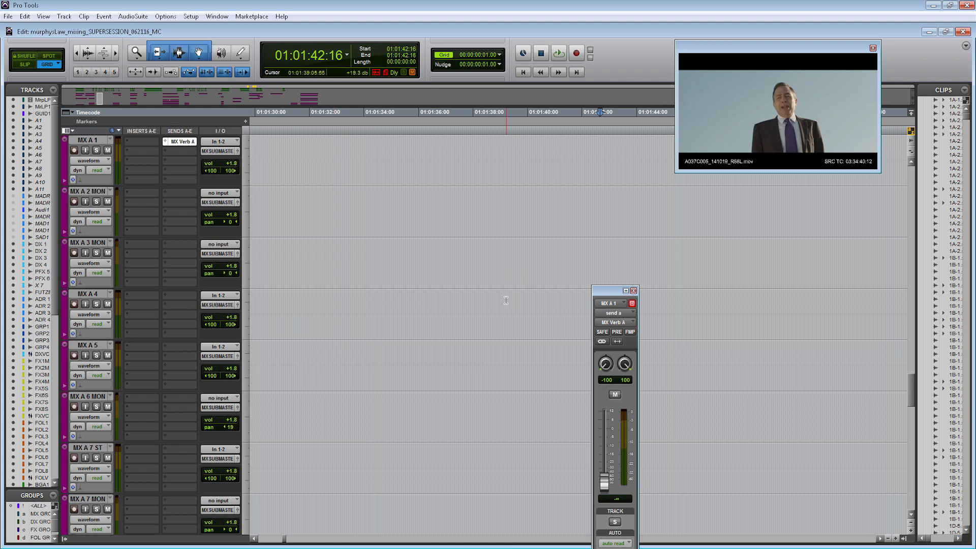
right_click(178, 143)
left_click(179, 153)
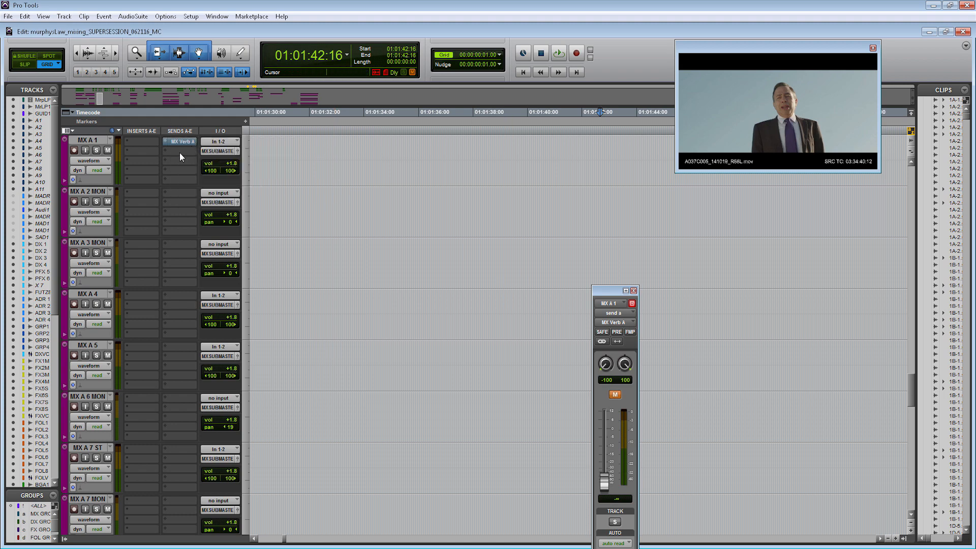
Add a second send on MX A 1 to the stereo MX Verb B bus and mute it.
left_click(179, 152)
mouse_move(212, 176)
mouse_move(257, 179)
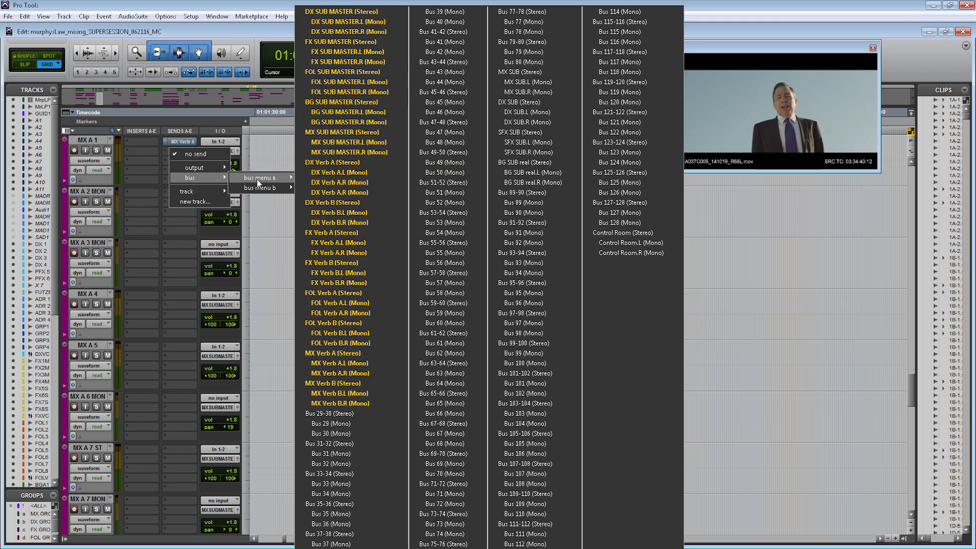
left_click(337, 382)
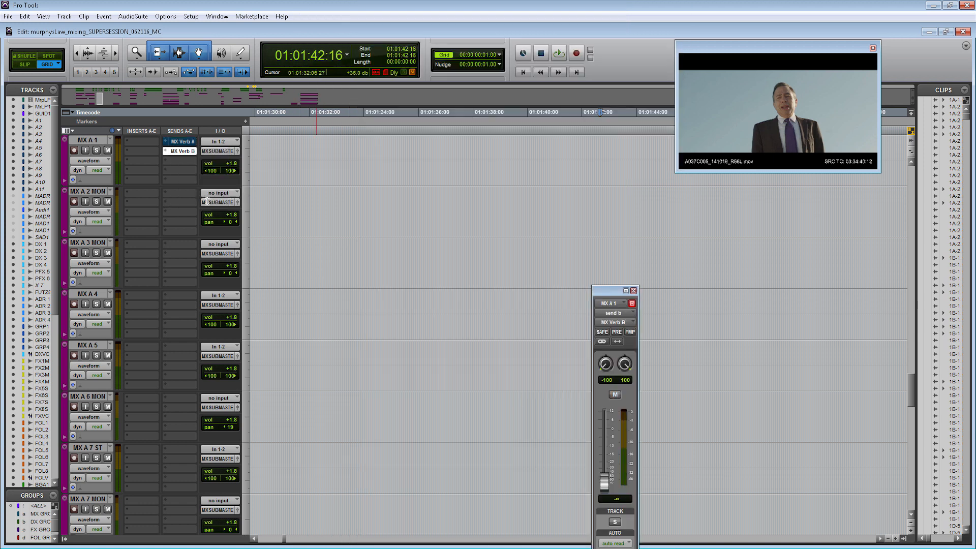
right_click(194, 151)
left_click(217, 159)
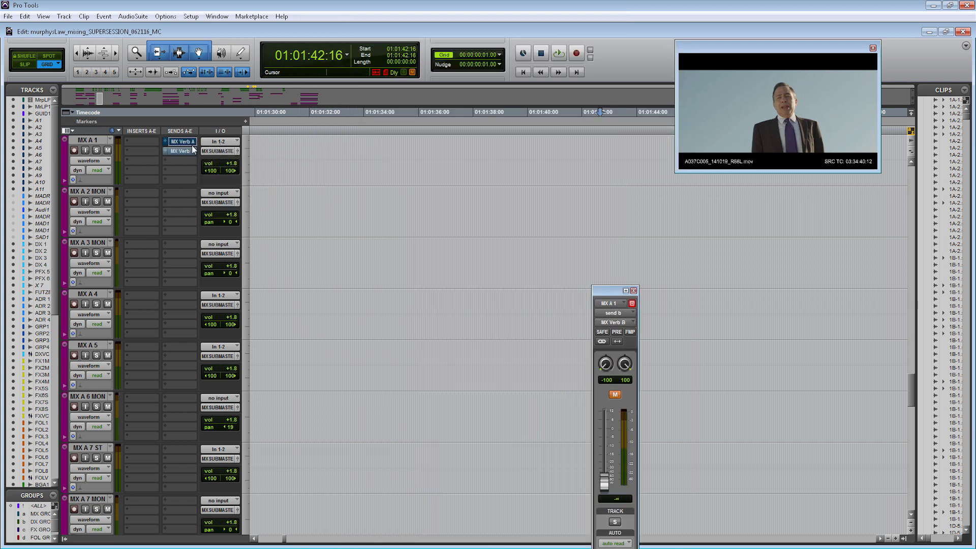
Copy the muted MX Verb A send onto the remaining MX A and MX B tracks, starting with MX A 2 MON.
scroll(190, 312, "down", 2)
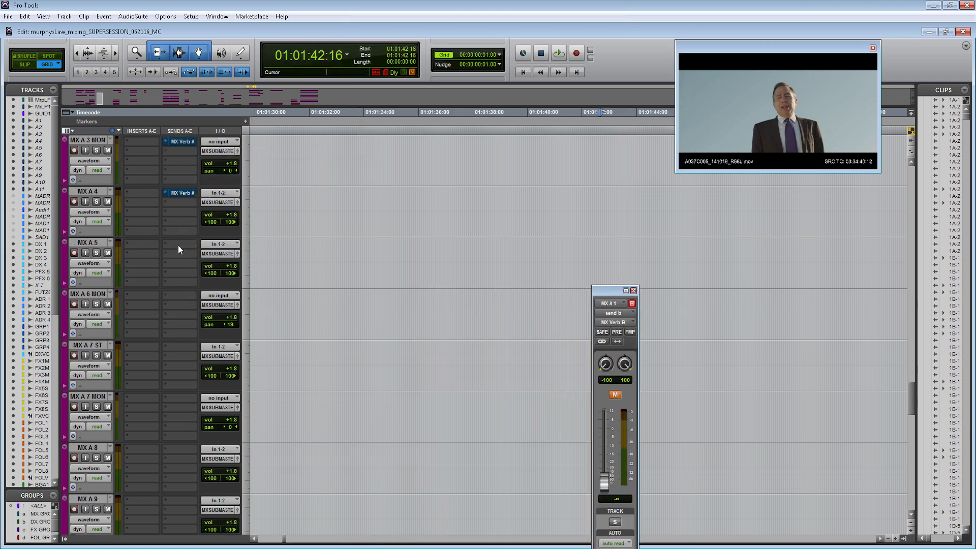
scroll(180, 399, "down", 2)
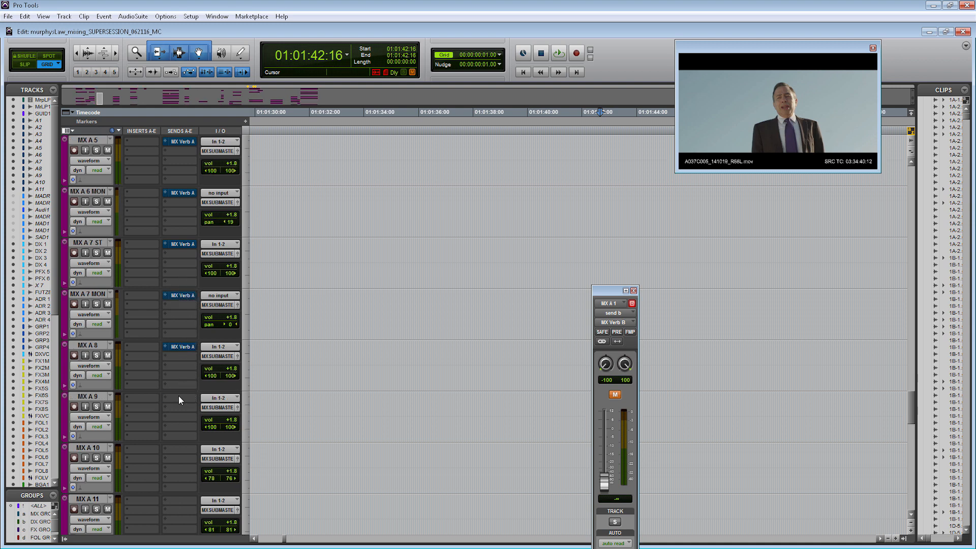
scroll(179, 400, "down", 2)
scroll(182, 400, "down", 6)
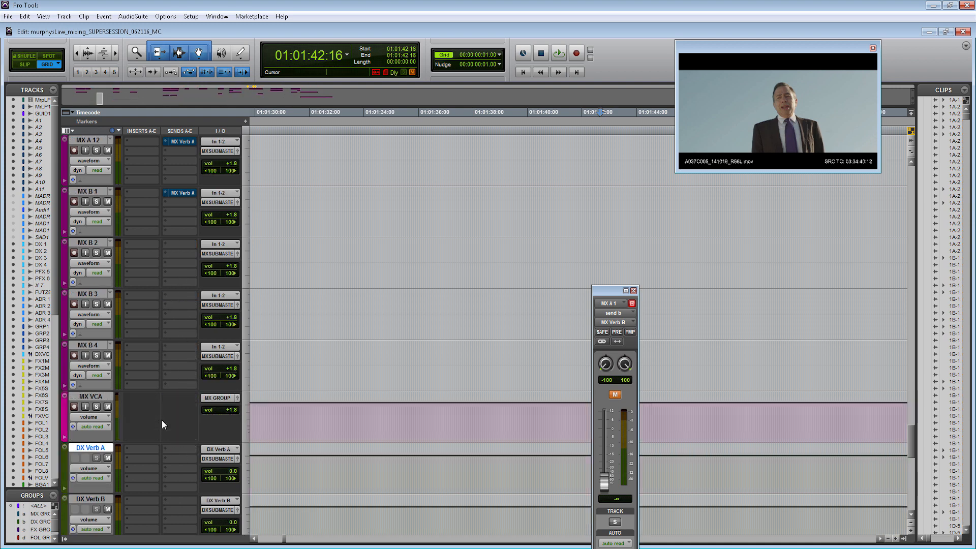
Copy the muted MX Verb B send onto the remaining MX A and MX B tracks and close the send window.
scroll(193, 340, "up", 11)
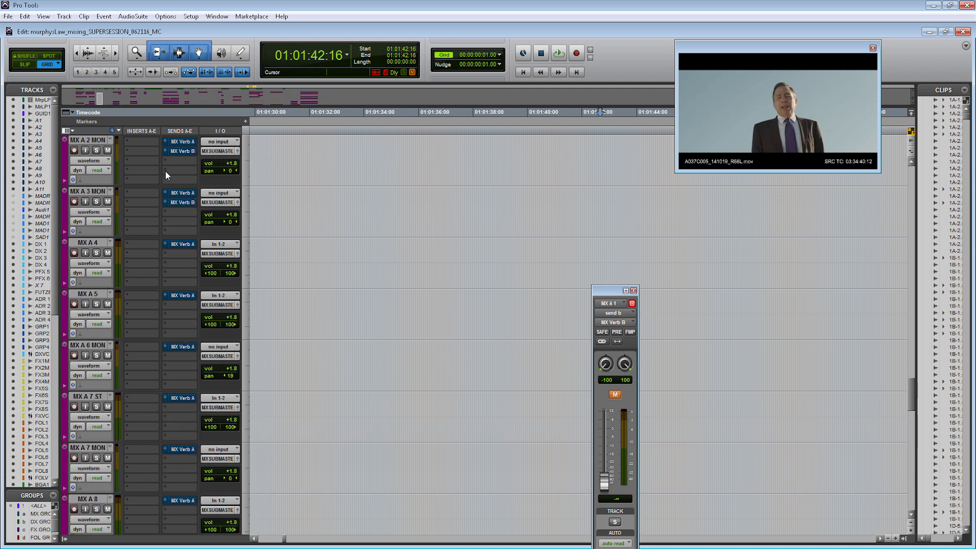
scroll(180, 255, "down", 2)
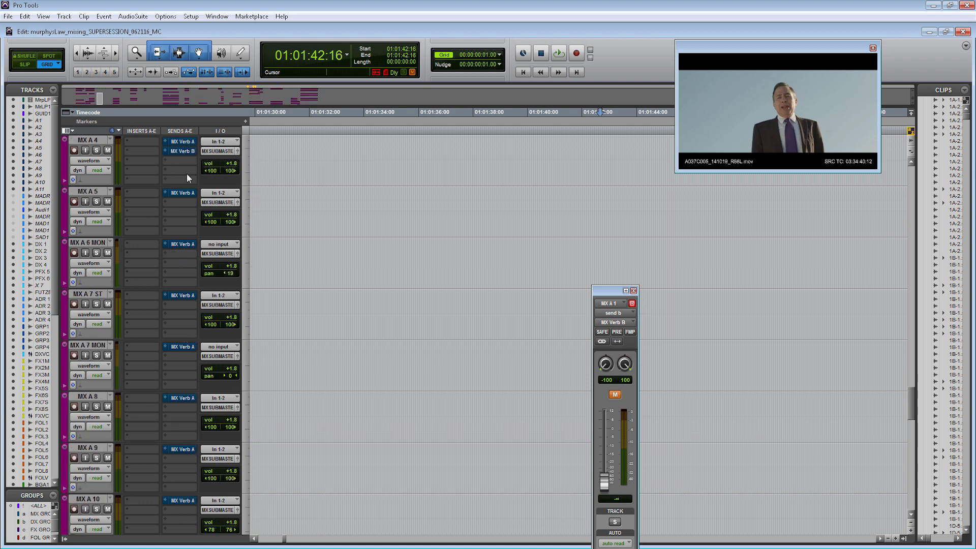
scroll(187, 197, "down", 1)
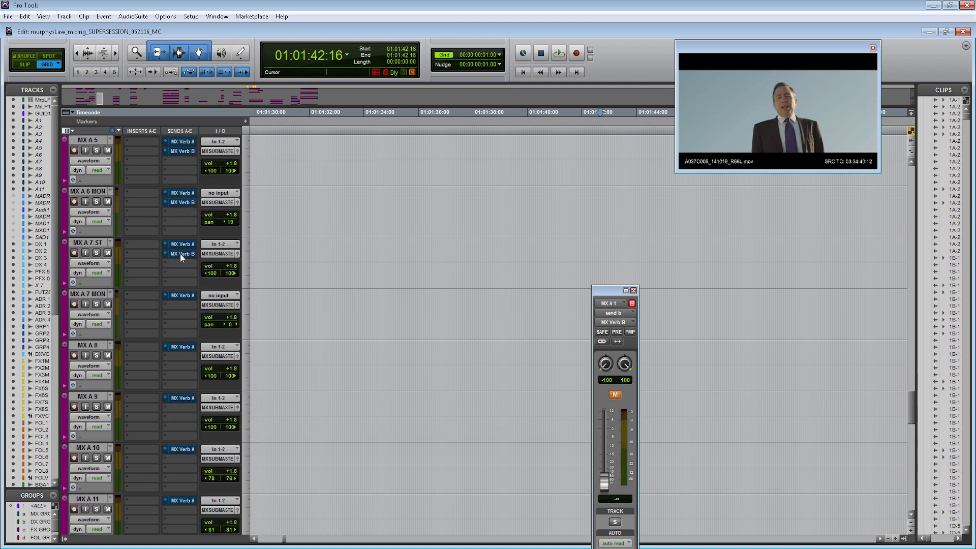
scroll(181, 252, "down", 4)
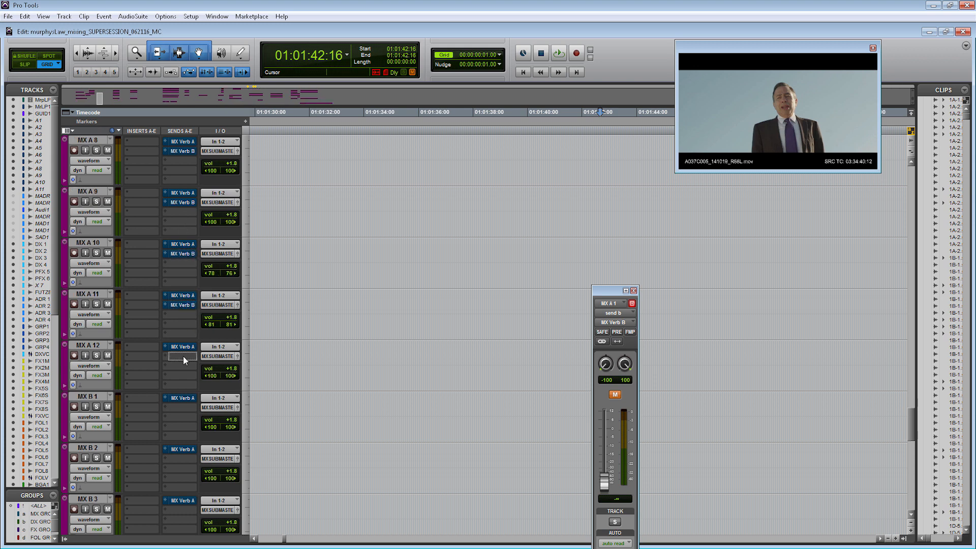
scroll(183, 356, "down", 2)
scroll(187, 456, "down", 8)
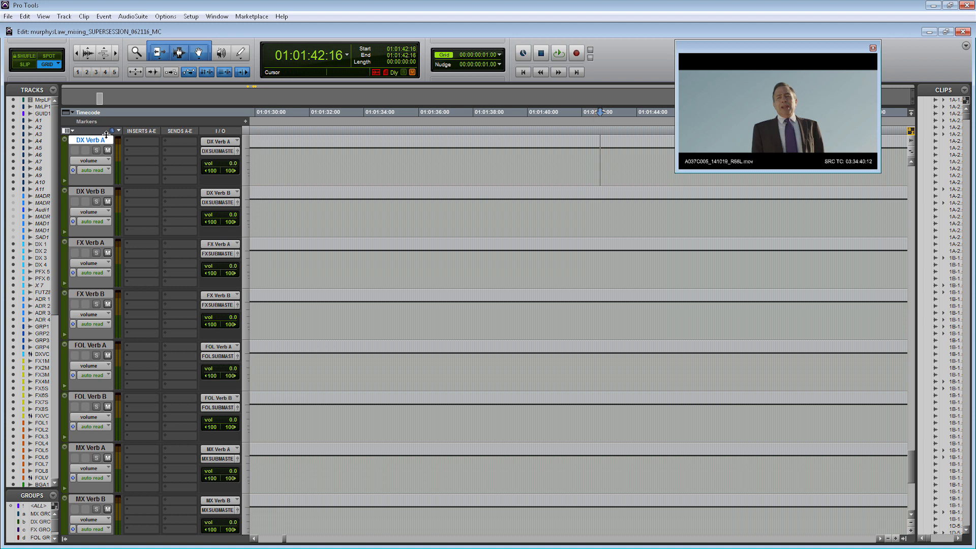
Insert the stereo multichannel D-Verb reverb on the DX Verb A track and move its window clear of the video.
left_click(139, 142)
mouse_move(181, 155)
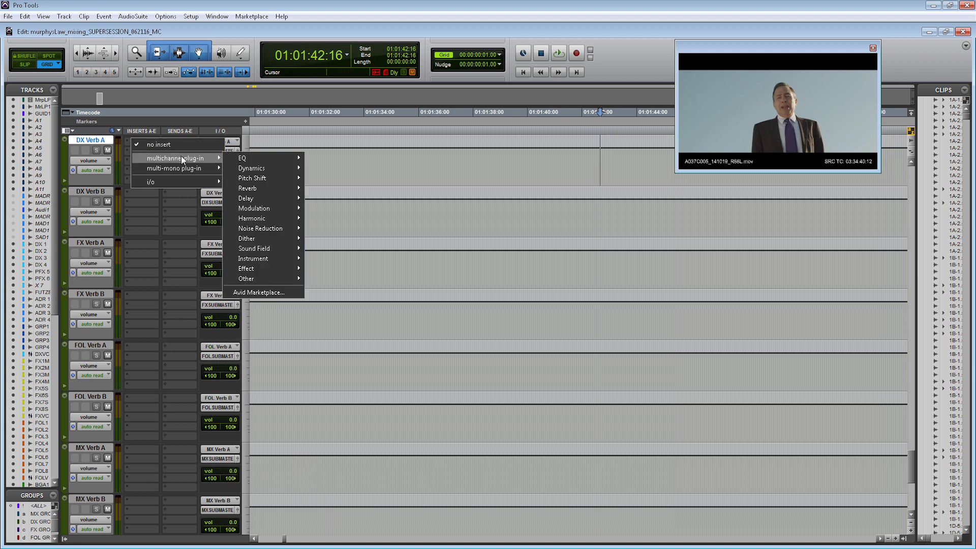
mouse_move(274, 189)
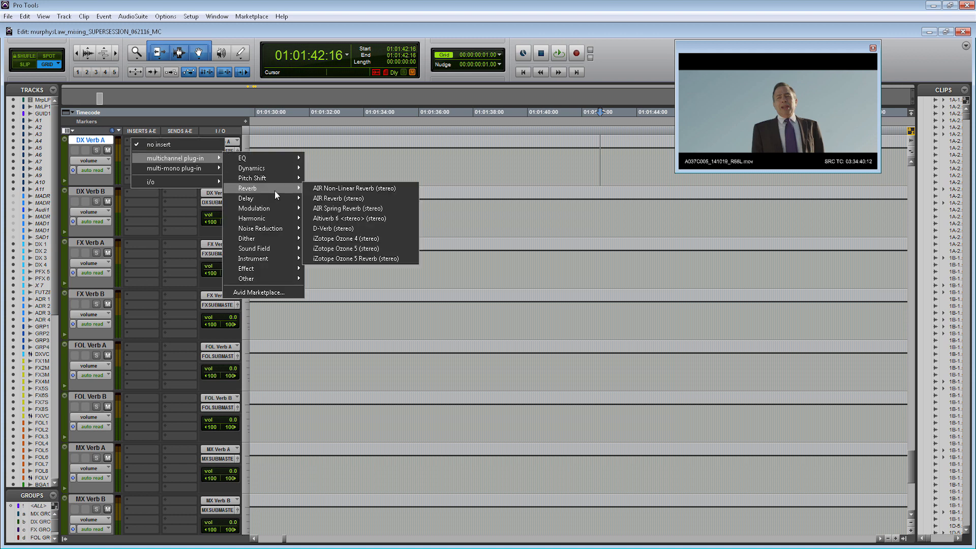
left_click(361, 230)
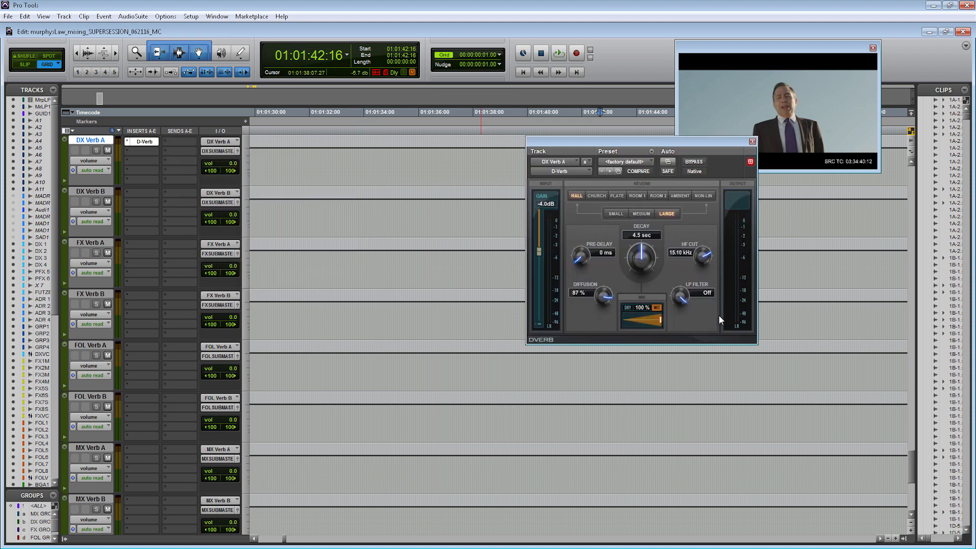
left_click_drag(630, 140, 507, 139)
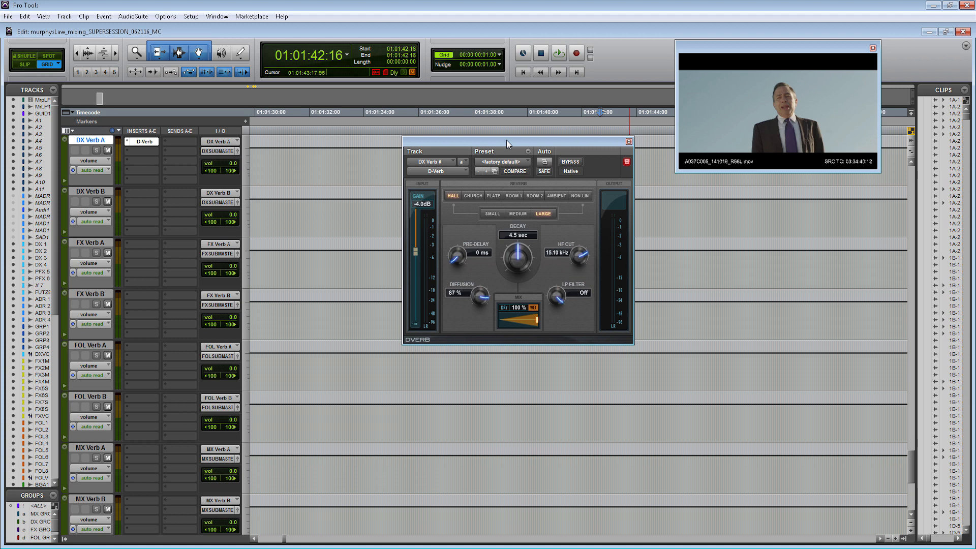
Load the Medium Room preset in D-Verb and copy the insert to FX Verb A, FOL Verb A and MX Verb A.
left_click(521, 161)
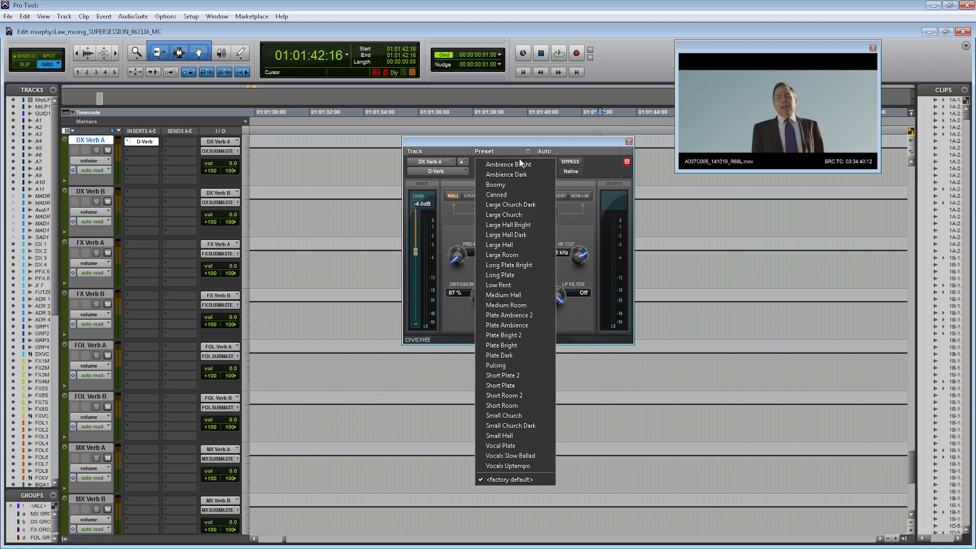
left_click(514, 305)
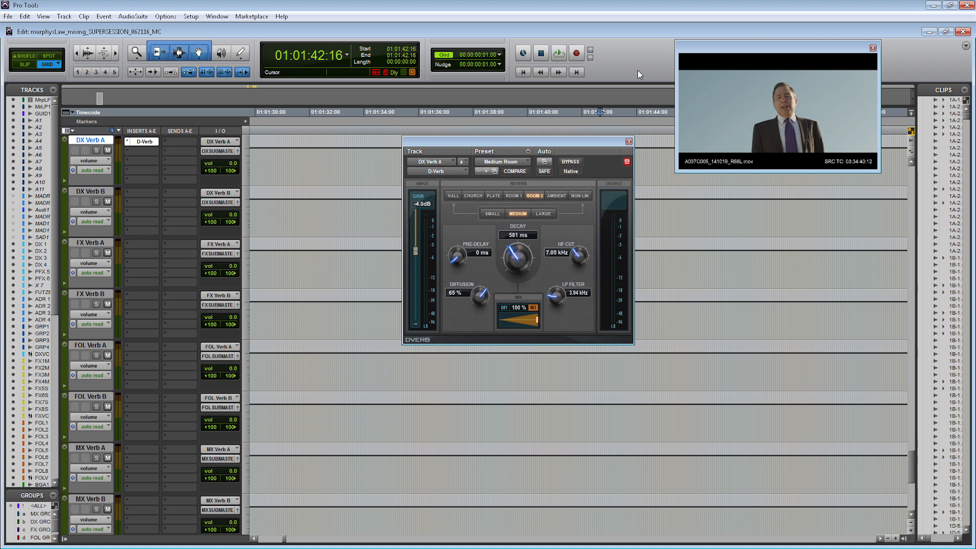
left_click(629, 142)
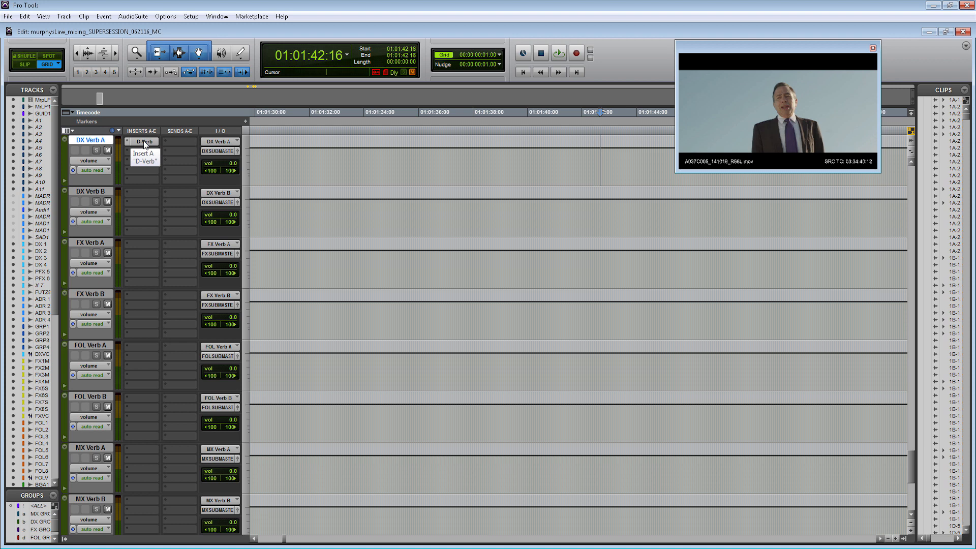
left_click_drag(143, 140, 145, 448)
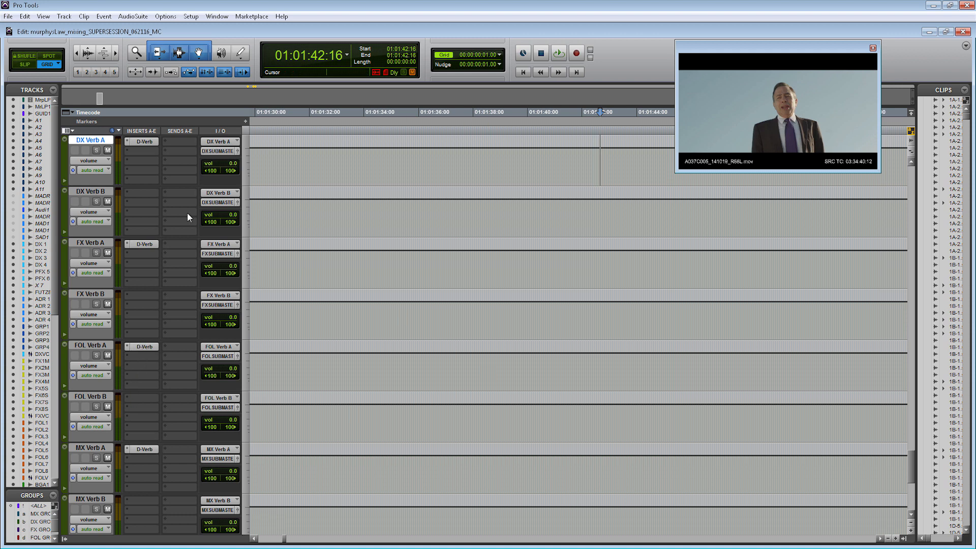
Insert the stereo multichannel D-Verb on the DX Verb B track and load its Small Church preset.
left_click(138, 193)
mouse_move(182, 210)
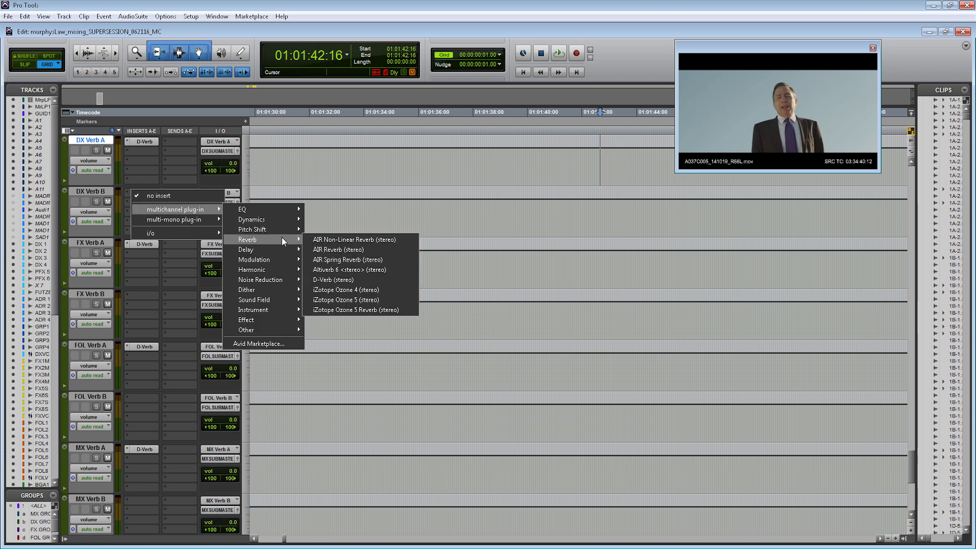
left_click(345, 281)
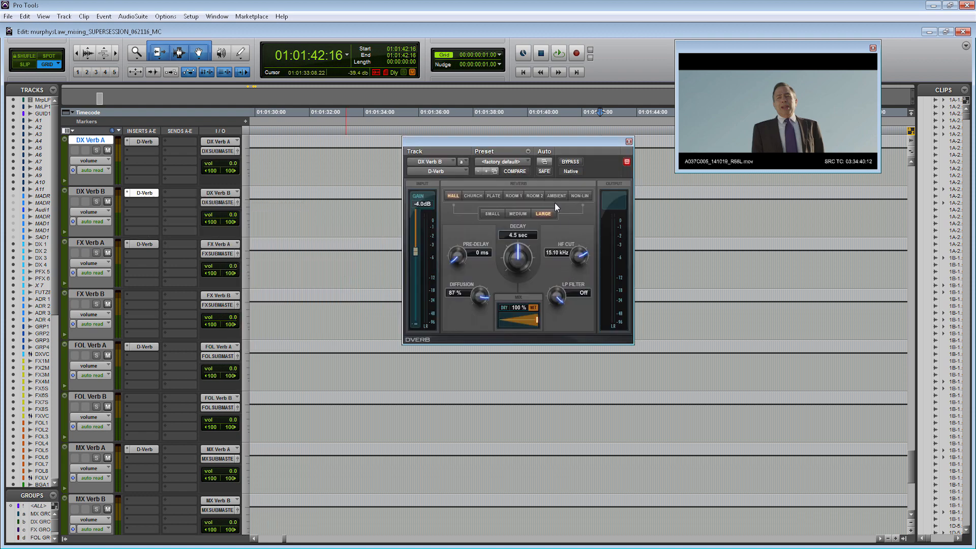
left_click(527, 161)
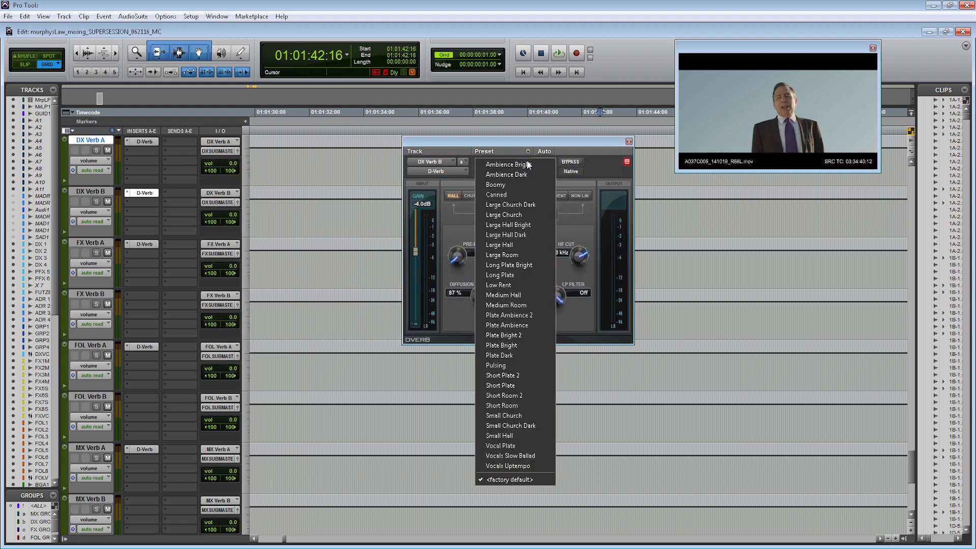
left_click(523, 414)
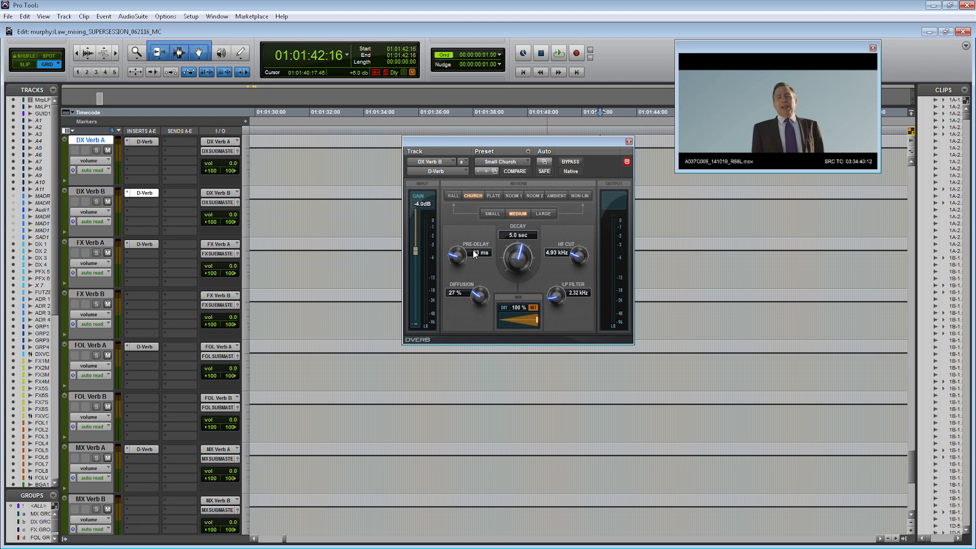
Close the plug-in window and copy the DX Verb B reverb insert to FX Verb B, FOL Verb B and MX Verb B.
left_click(629, 142)
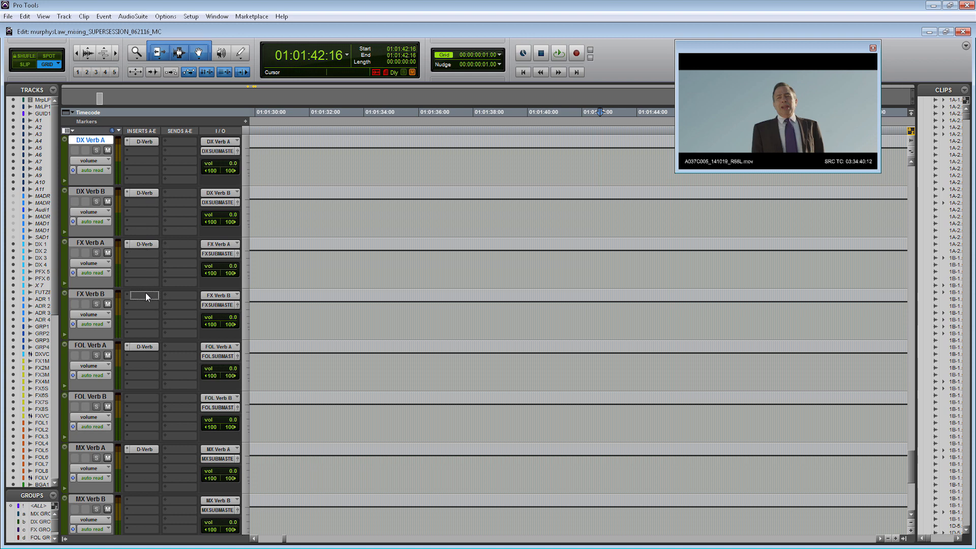
left_click_drag(146, 294, 144, 295)
left_click_drag(143, 347, 137, 496)
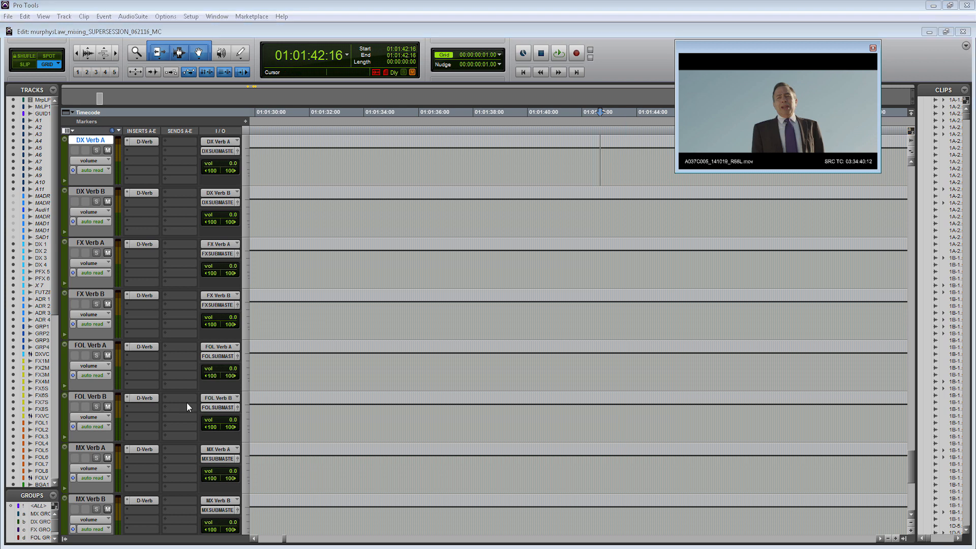
Select all eight verb tracks from DX Verb A to MX Verb B and reduce their track height together.
left_click(96, 500, "shift")
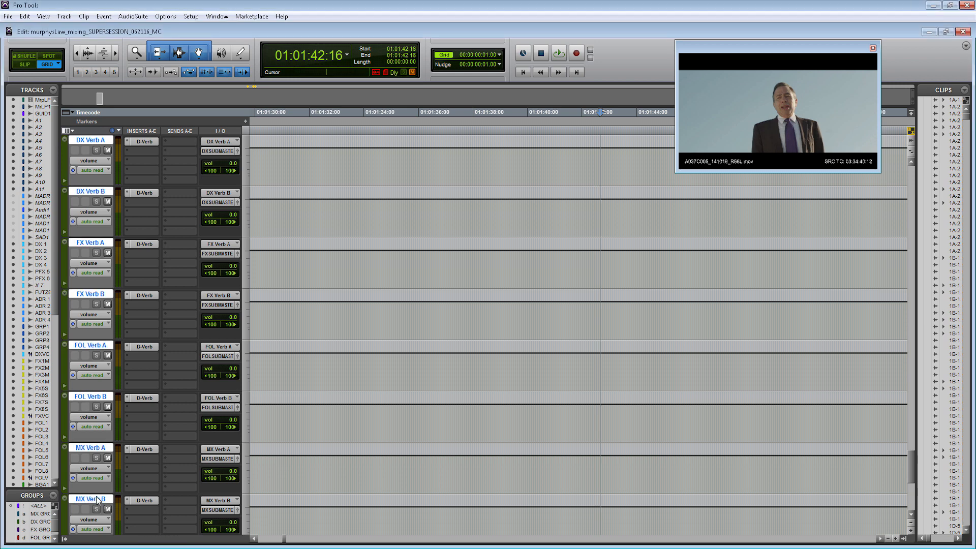
scroll(100, 500, "down", 1)
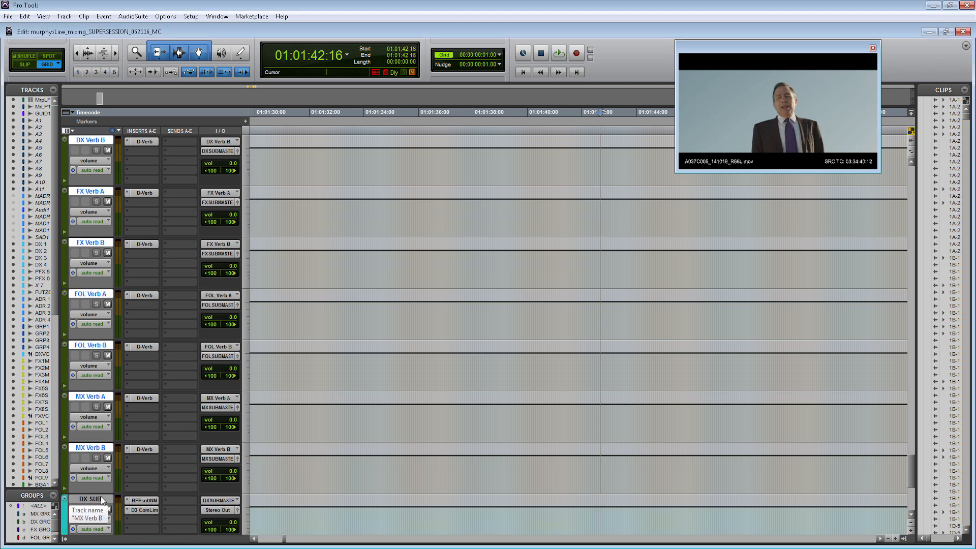
left_click_drag(99, 494, 100, 477)
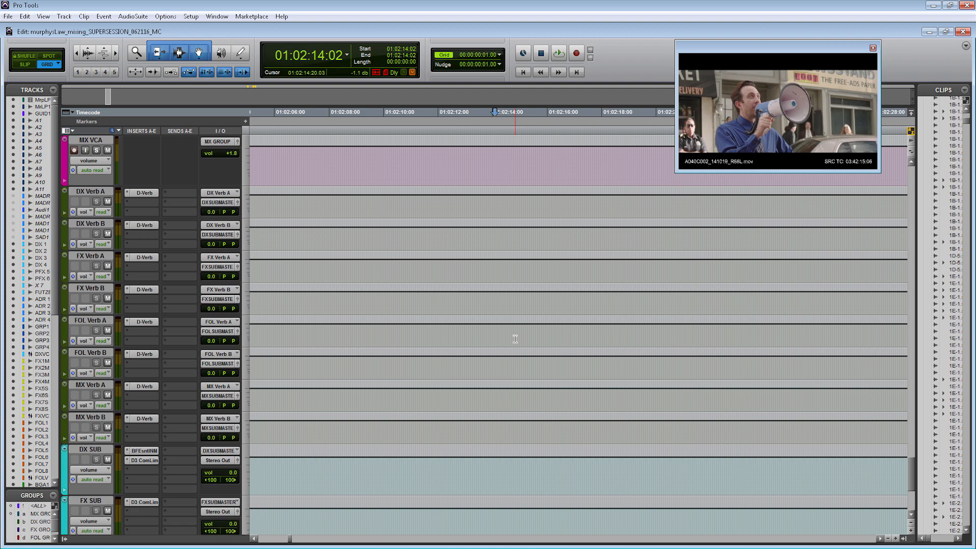
Play the bullhorn dialogue on the FUTZ 8 track from 01:02:13:08 and place the edit cursor at 01:02:16:05.
scroll(515, 339, "up", 10)
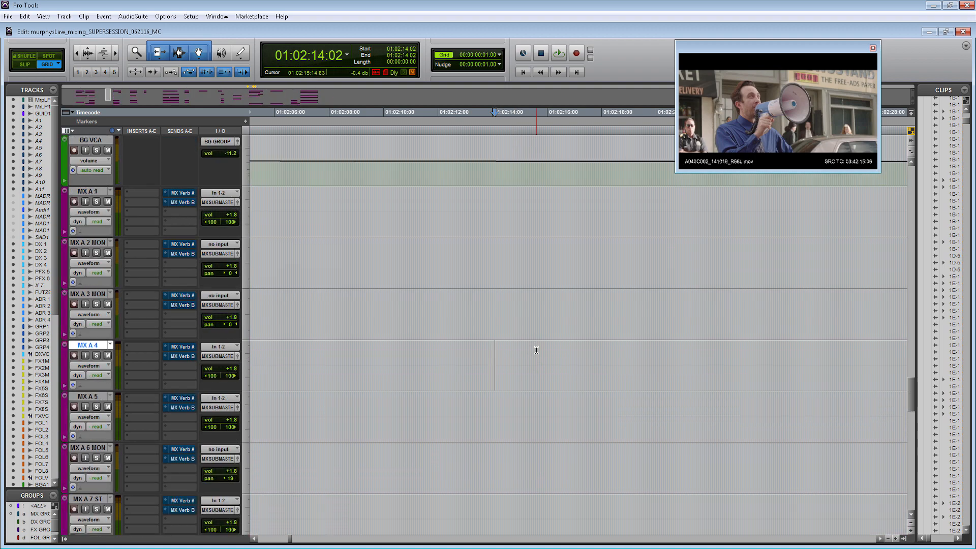
scroll(536, 350, "up", 15)
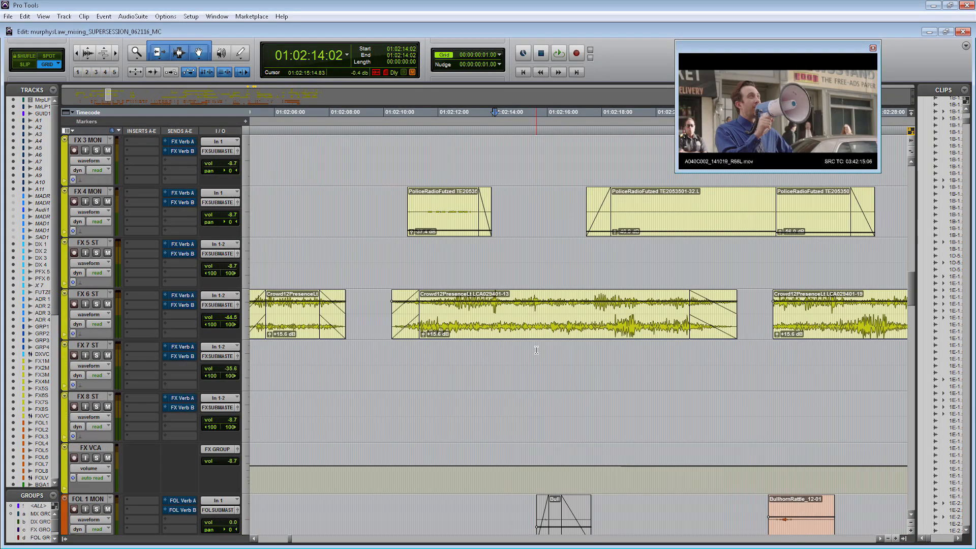
scroll(537, 350, "up", 10)
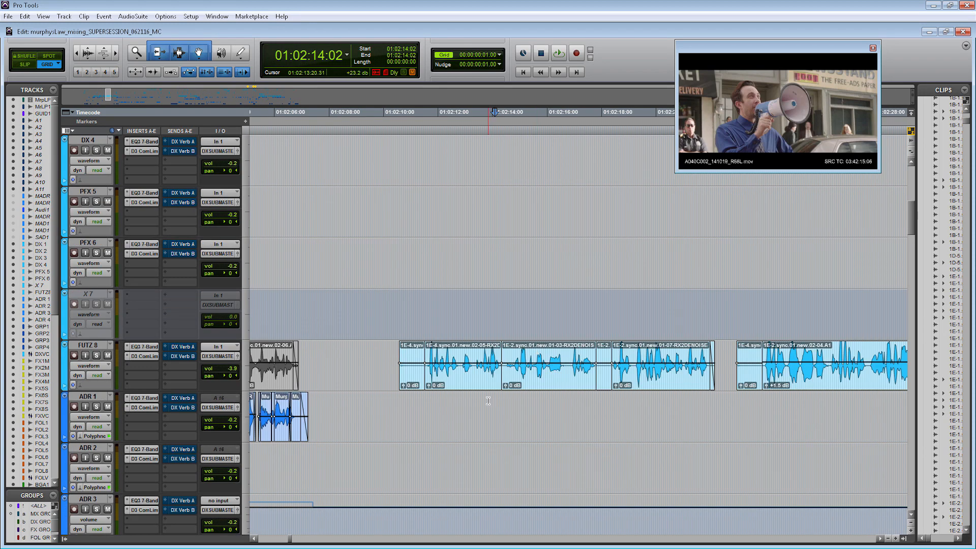
left_click(485, 401)
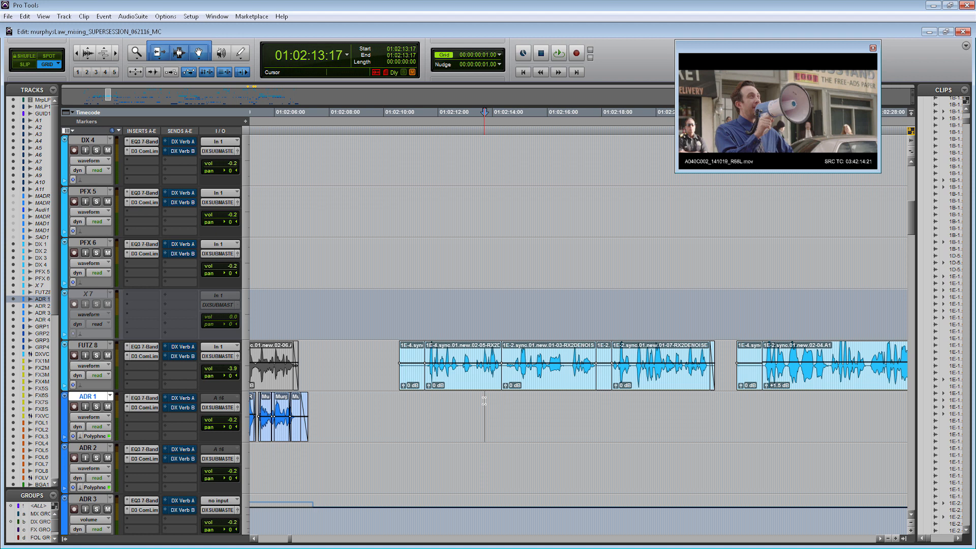
left_click(533, 410)
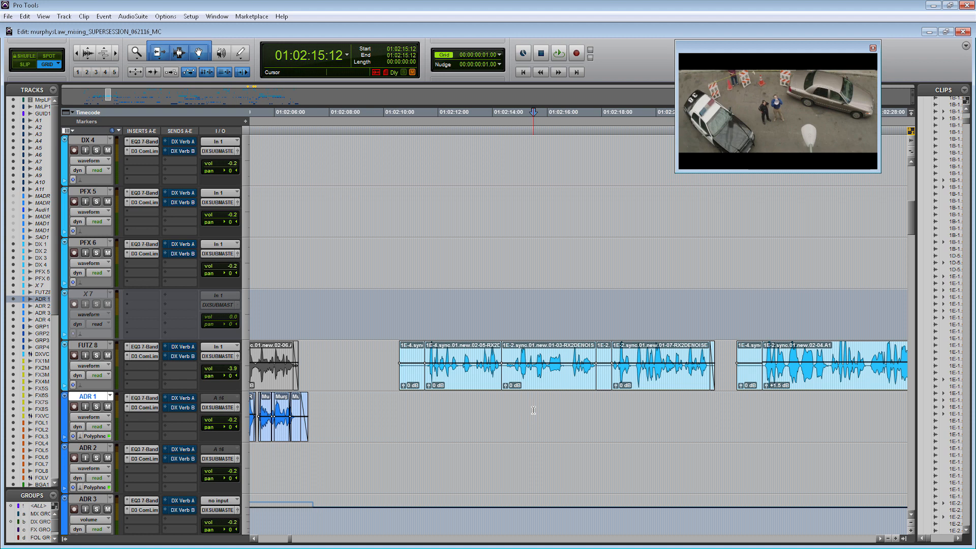
left_click(474, 406)
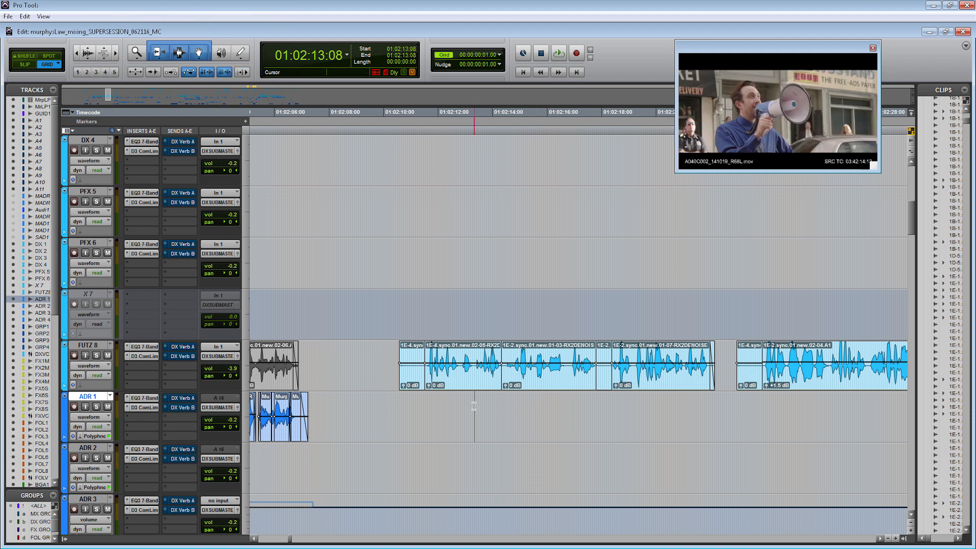
key("space")
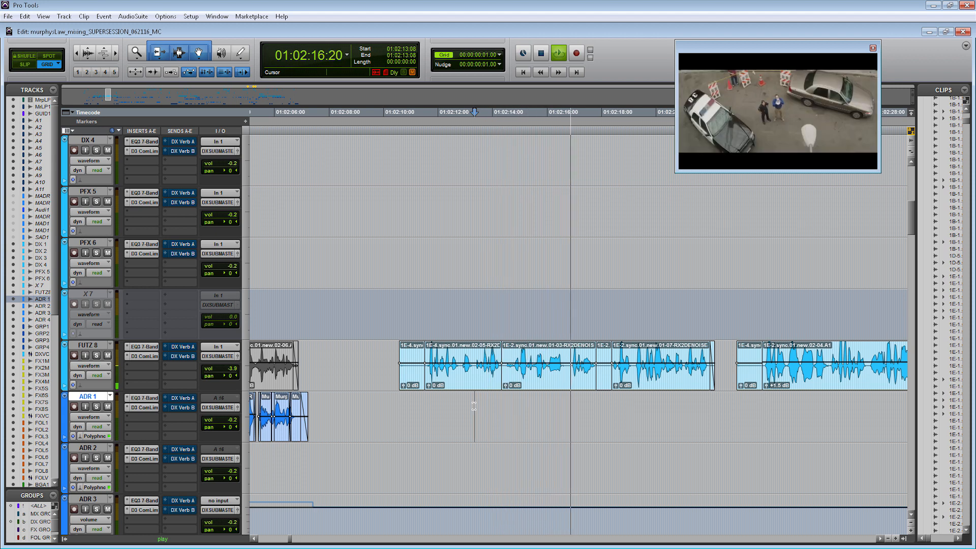
key("space")
left_click(552, 404)
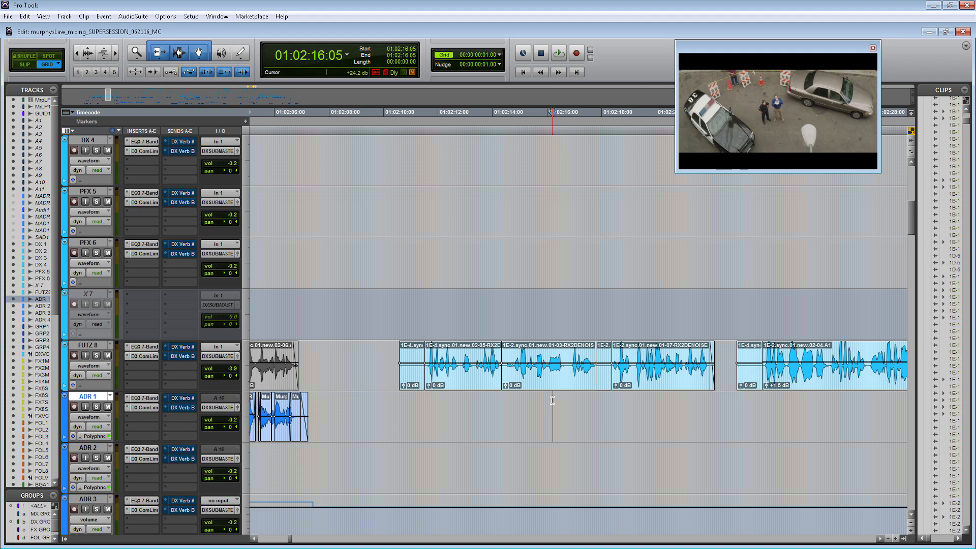
Unmute the DX Verb A send on FUTZ 8 and set the track's automation mode to touch.
right_click(178, 346)
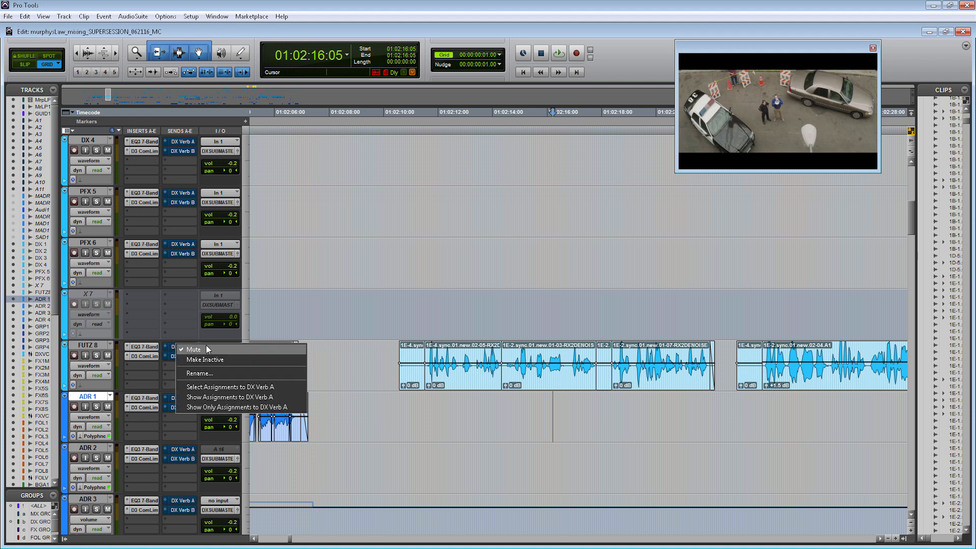
left_click(204, 350)
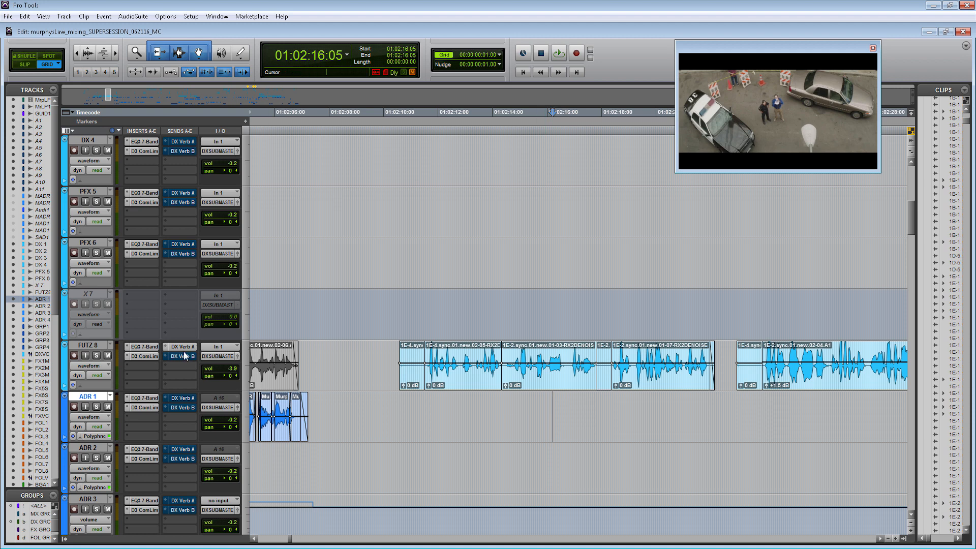
left_click(101, 375)
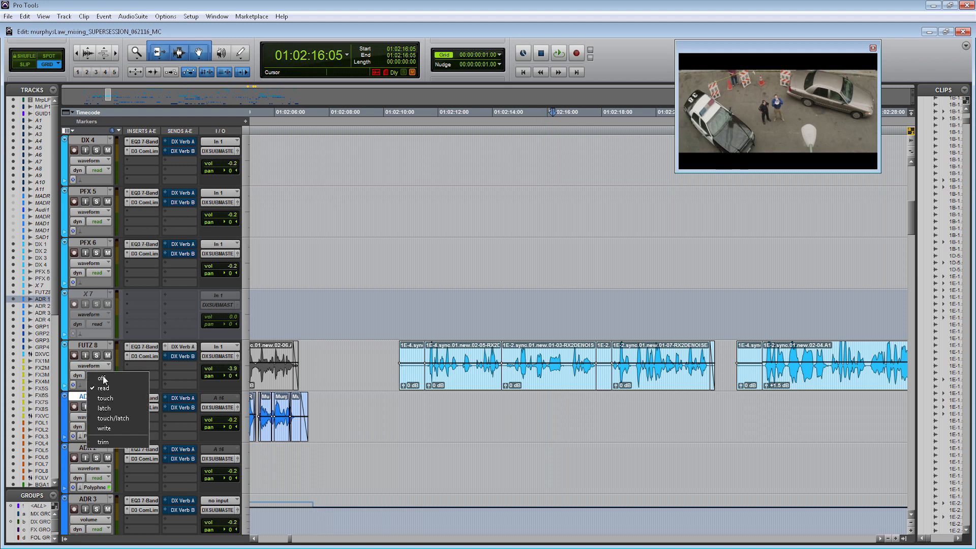
left_click(104, 399)
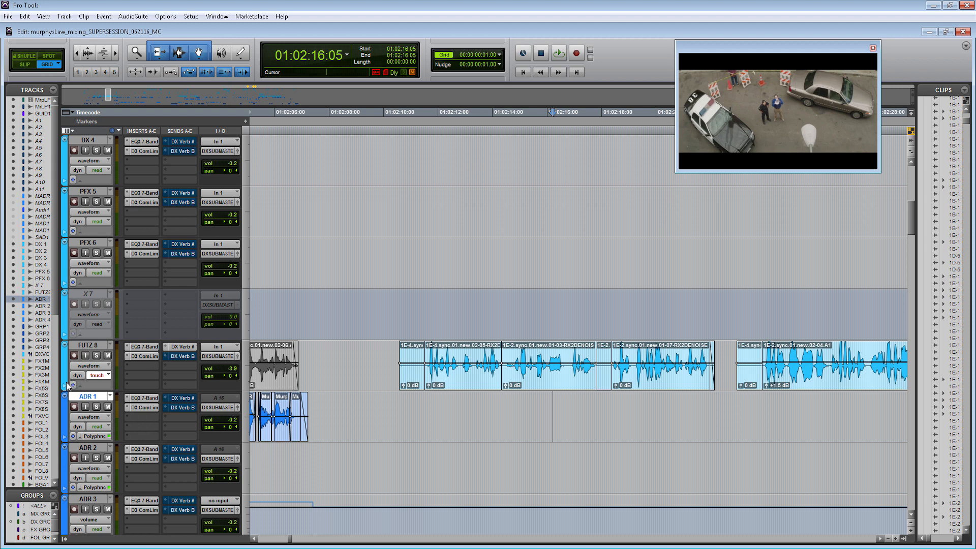
Show an automation lane beneath FUTZ 8 displaying the DX Verb A send level.
left_click(65, 385)
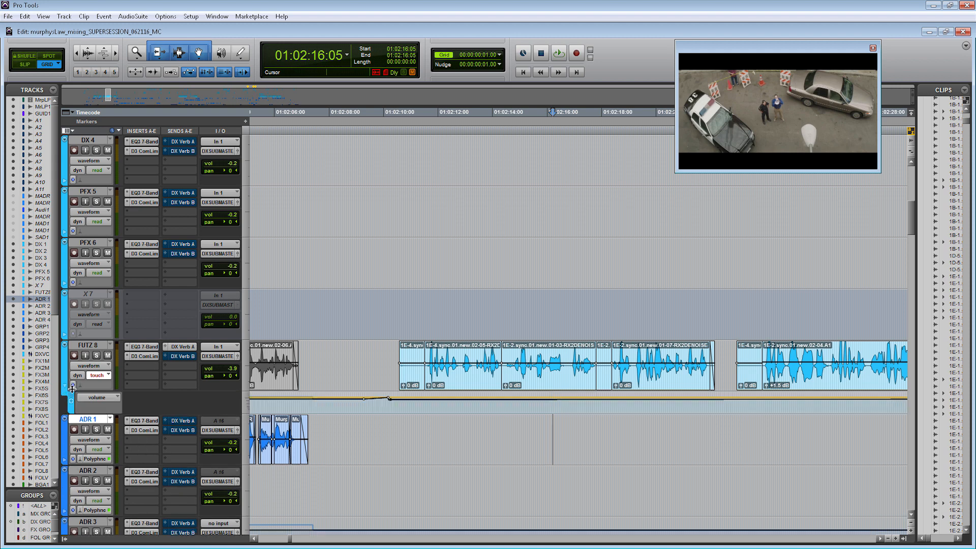
left_click(96, 401)
mouse_move(164, 441)
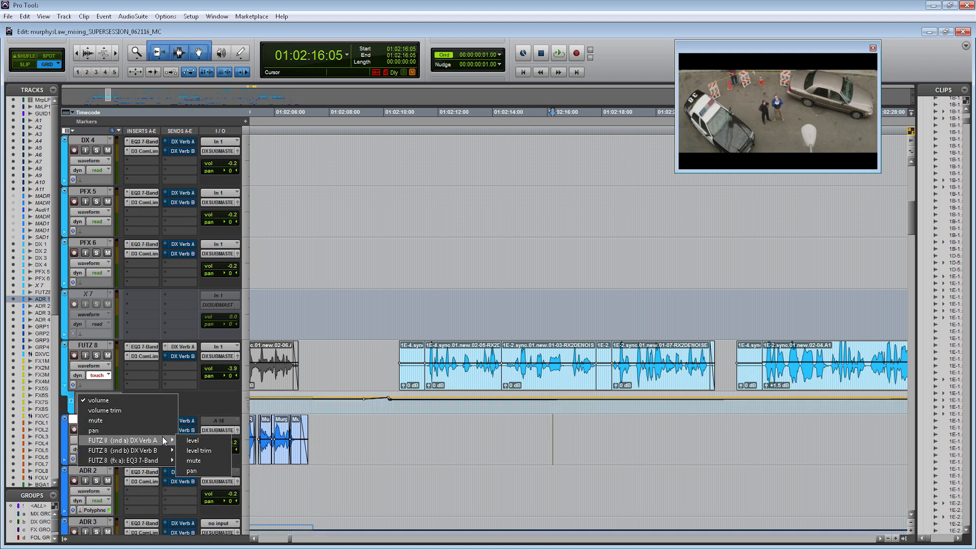
left_click(207, 442)
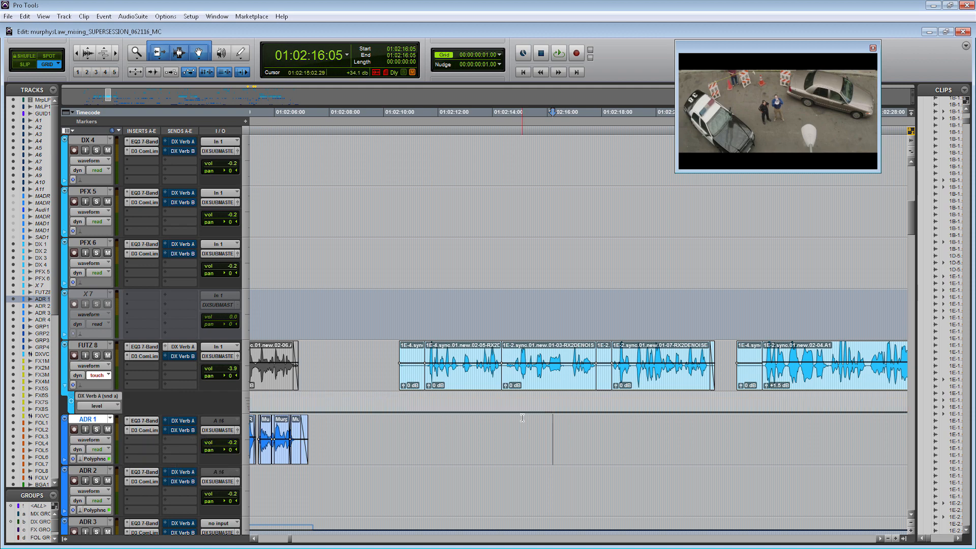
Open the FUTZ 8 DX Verb A send fader and record a level ride during playback, raising it to about -4.9 dB for the aerial shot.
left_click(437, 402)
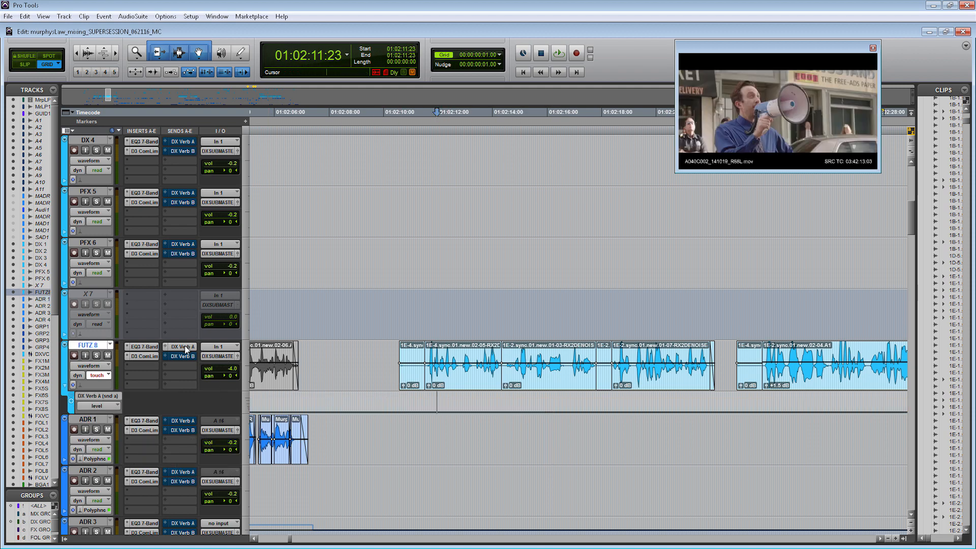
left_click(183, 346)
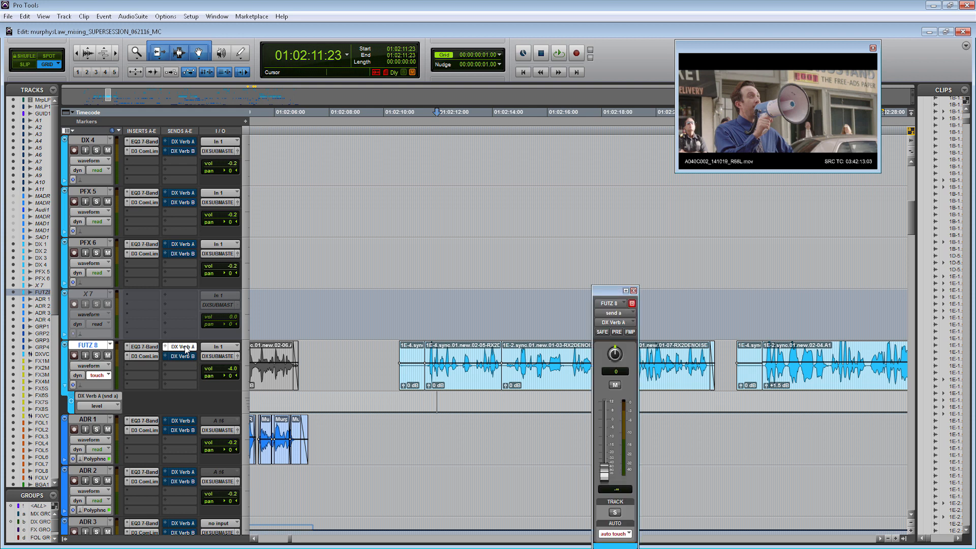
left_click_drag(611, 292, 748, 270)
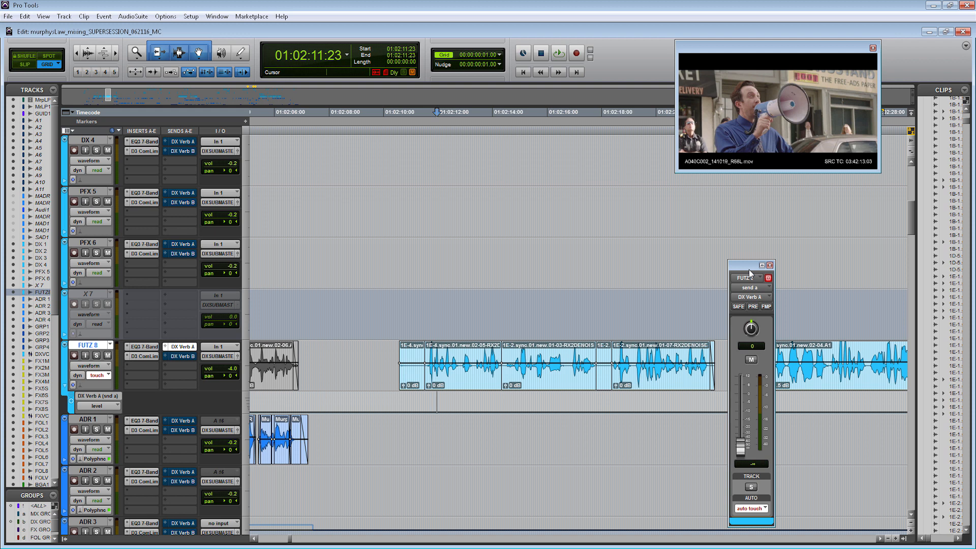
key("space")
key("semicolon")
left_click_drag(740, 445, 747, 405)
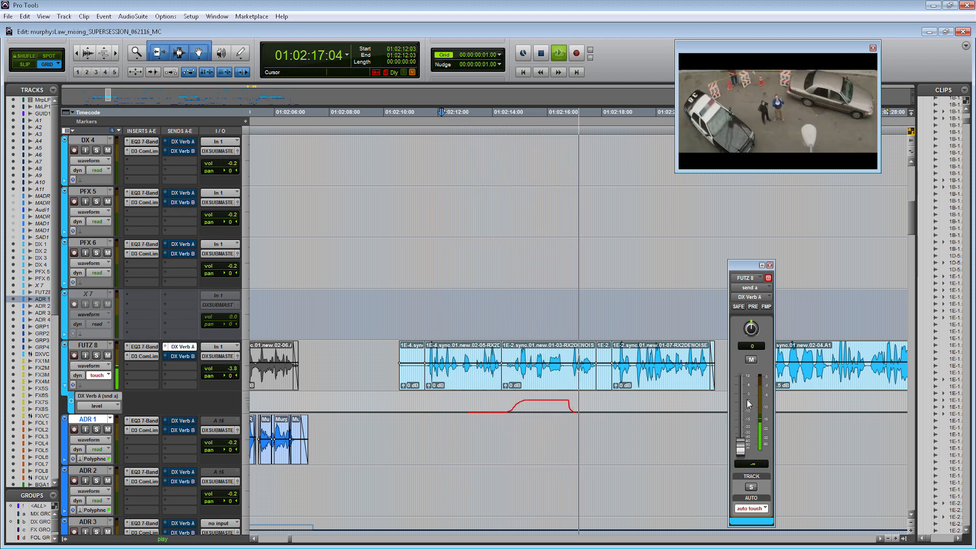
key("space")
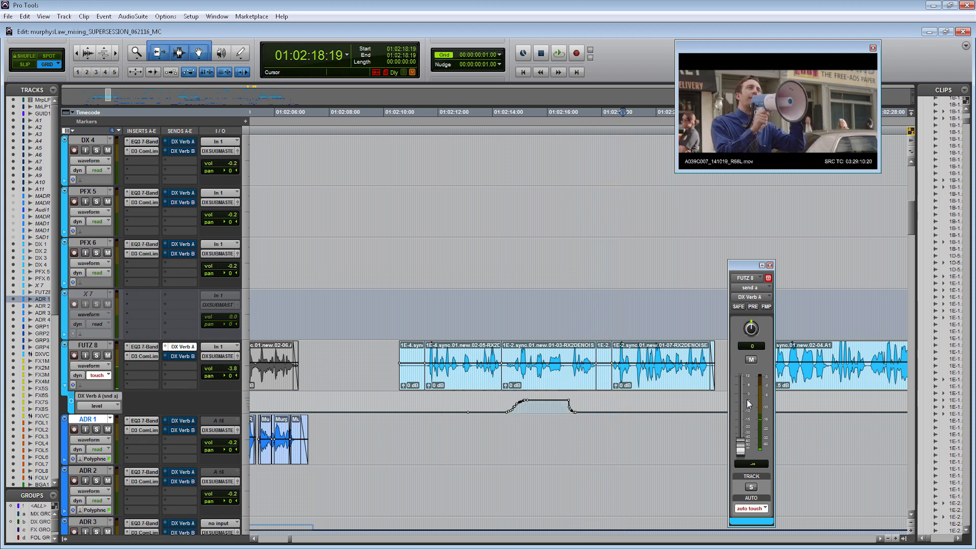
Select the rising part of the DX Verb A send automation and nudge it 7 frames later, to start at 01:02:14:14.
left_click_drag(493, 432, 502, 402)
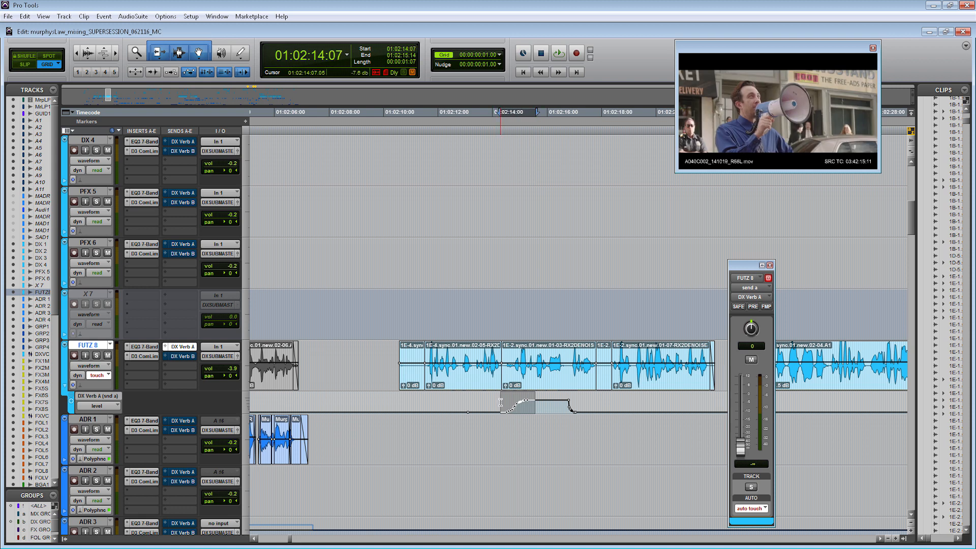
key("KP_Add")
key("KP_Add")
key("KP_Add")
key("KP_Add")
key("KP_Add")
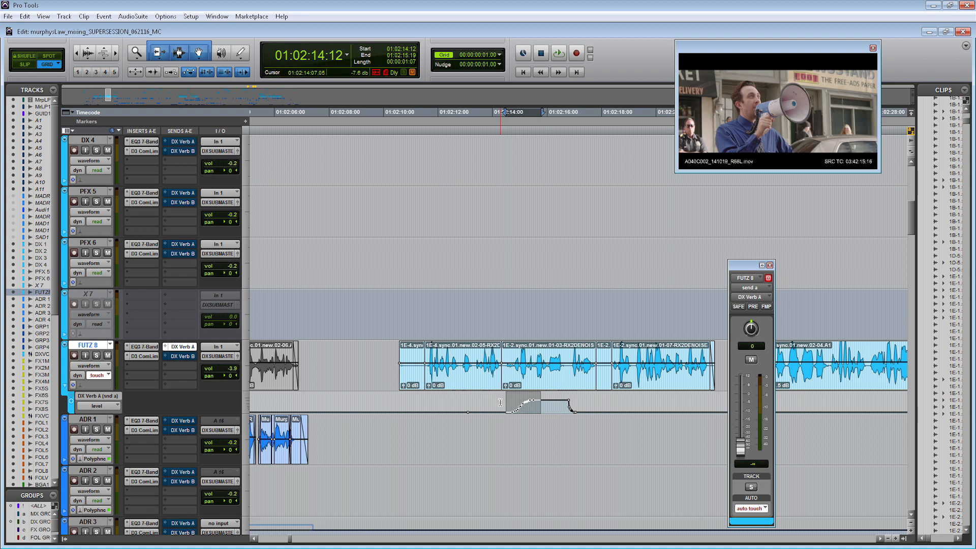
key("KP_Add")
key("KP_Add")
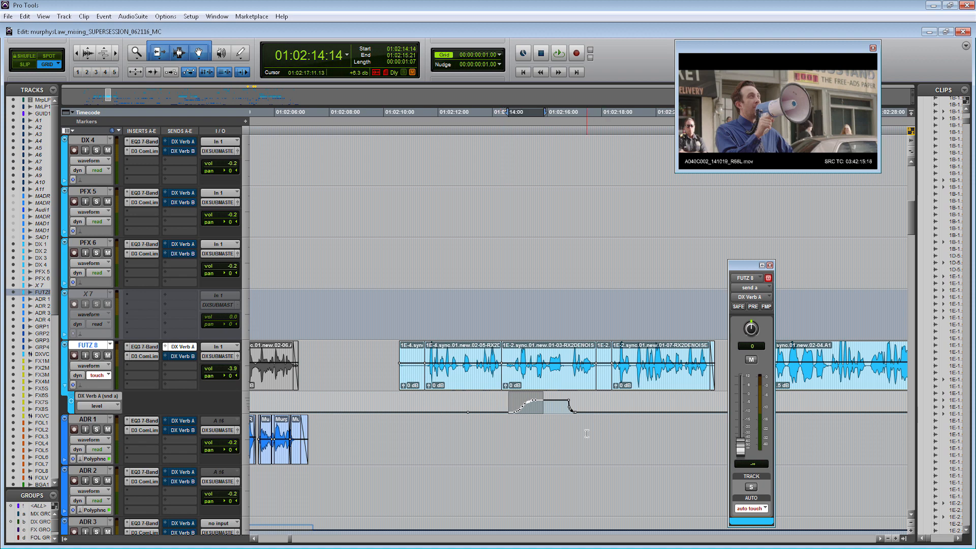
Select the falling part of the send automation and nudge it later until the selection starts at 01:02:17:04.
left_click_drag(558, 436, 580, 406)
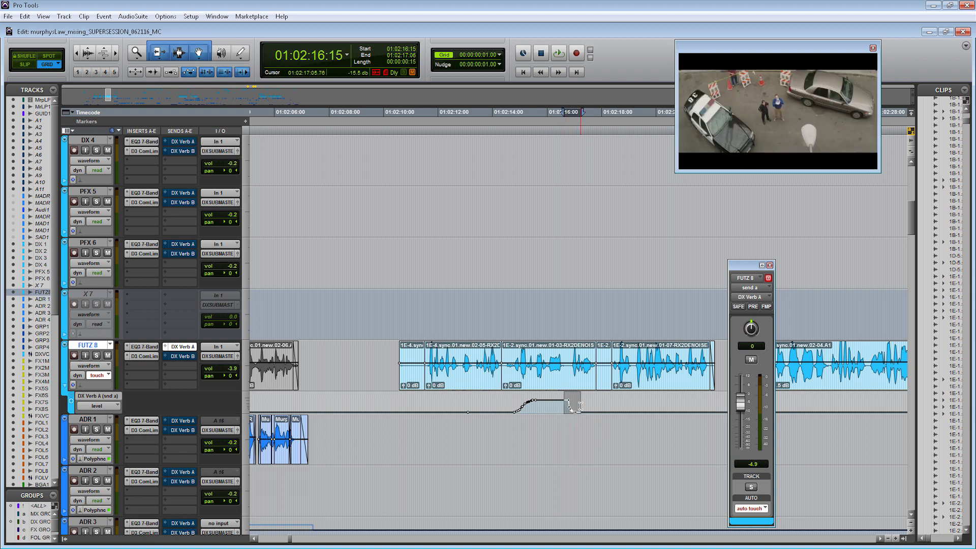
key("KP_Add")
key("KP_Add")
key("KP_Add")
key("KP_Add")
key("KP_Add")
key("KP_Add")
key("KP_Add")
key("KP_Add")
key("KP_Add")
key("KP_Add")
key("KP_Add")
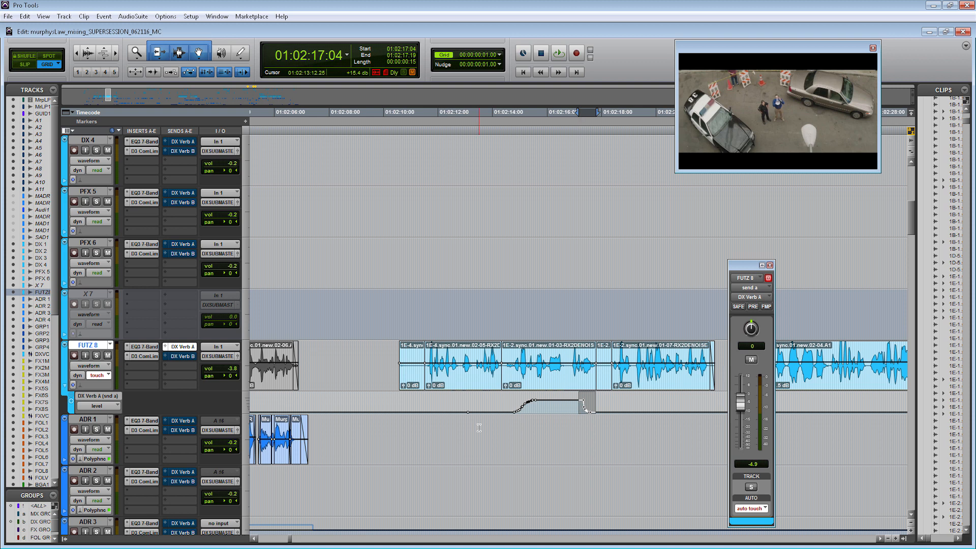
Play the bullhorn passage from 01:02:13:12 to check the reverb send automation.
left_click(479, 428)
key("space")
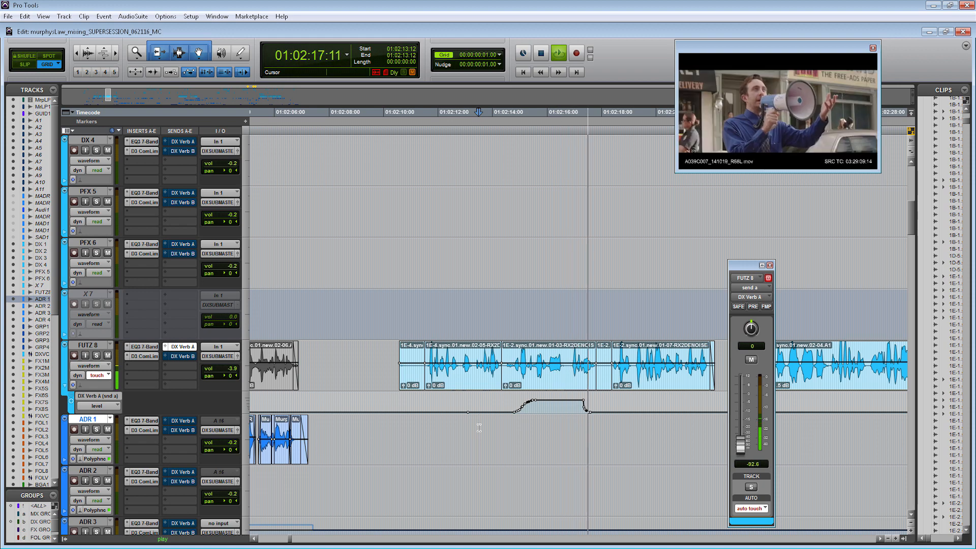
key("space")
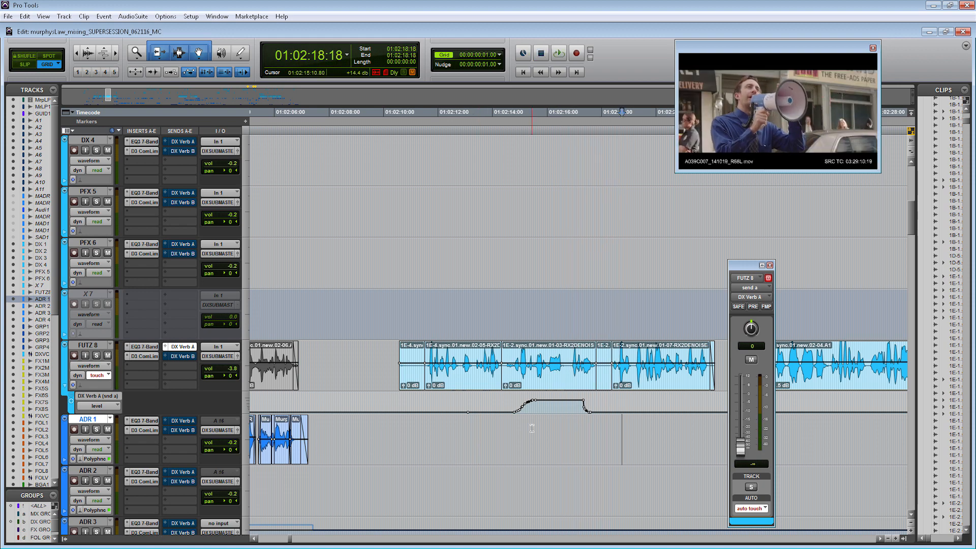
Move the breakpoint at the start of the send level's fall to about 01:02:17:03 at -4.0 dB and play from 01:02:16:15.
left_click(580, 401)
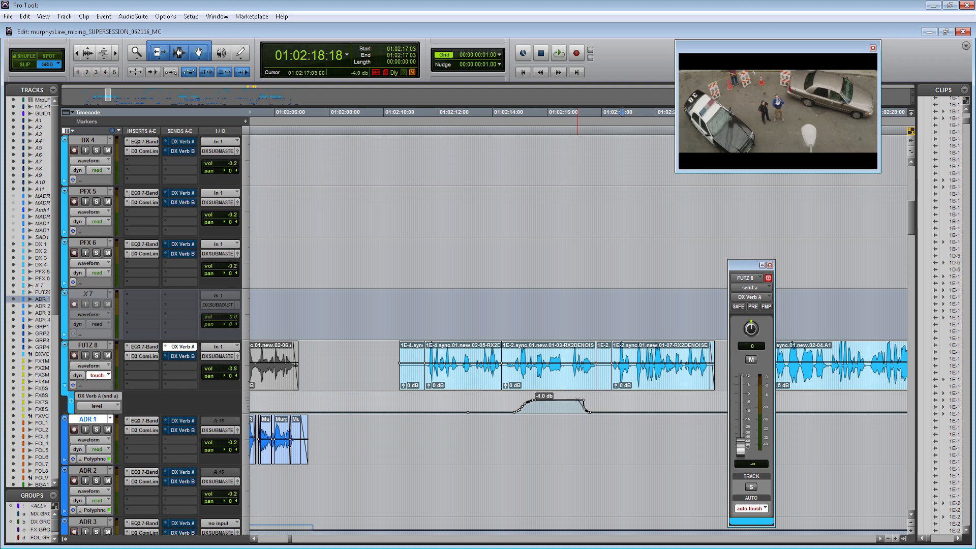
left_click_drag(580, 400, 578, 400)
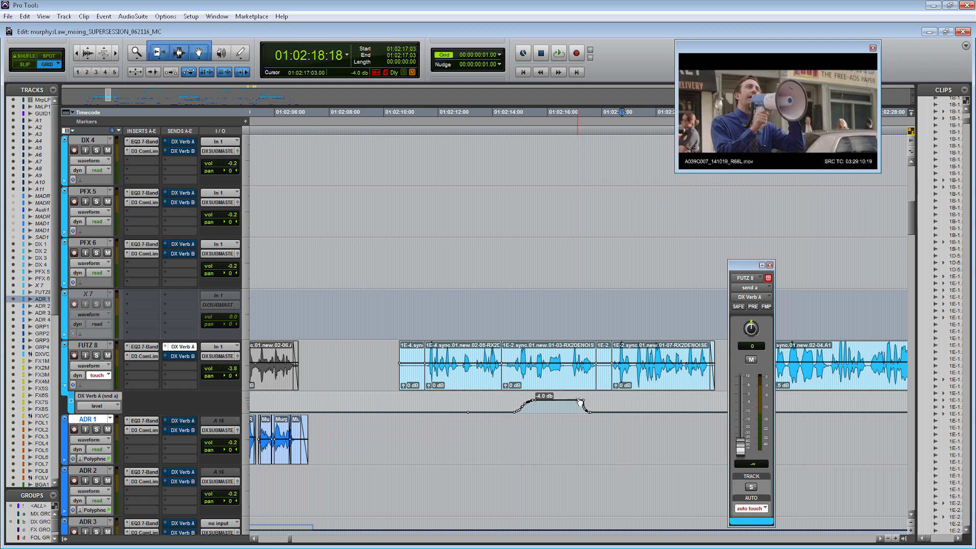
left_click(563, 428)
key("space")
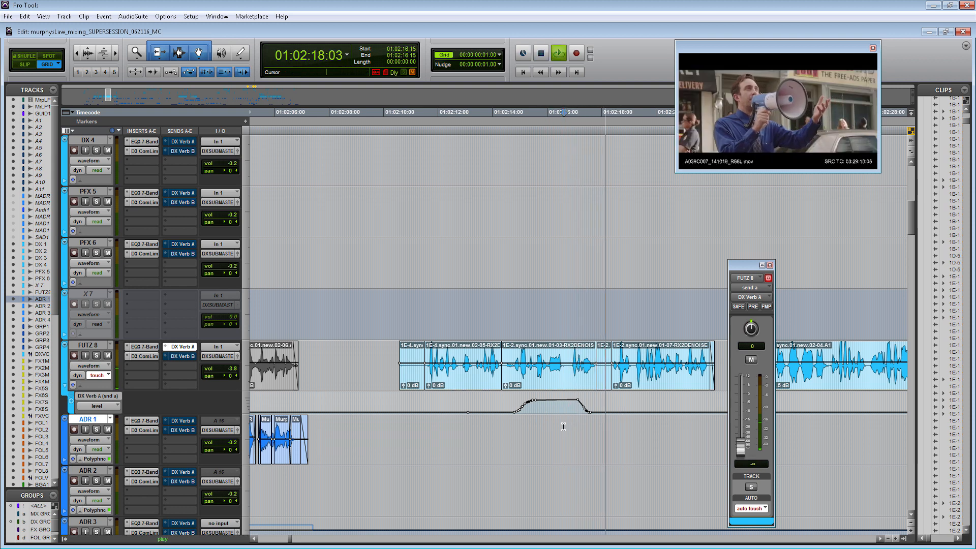
key("space")
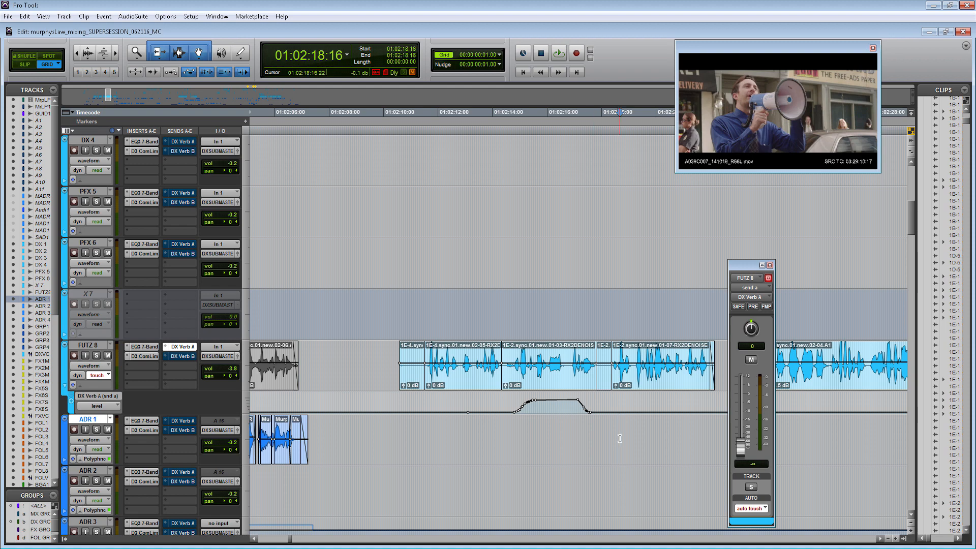
Go to the locker room scene and play the Crowd_Locker Room clip on GRP 3 ST from 01:04:54:07.
scroll(620, 438, "down", 5)
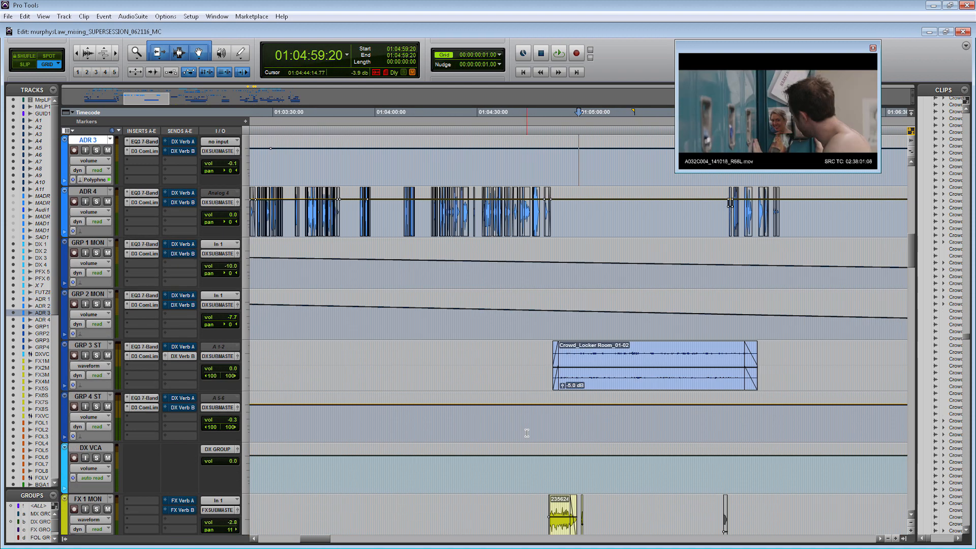
left_click(569, 315)
scroll(569, 316, "up", 2)
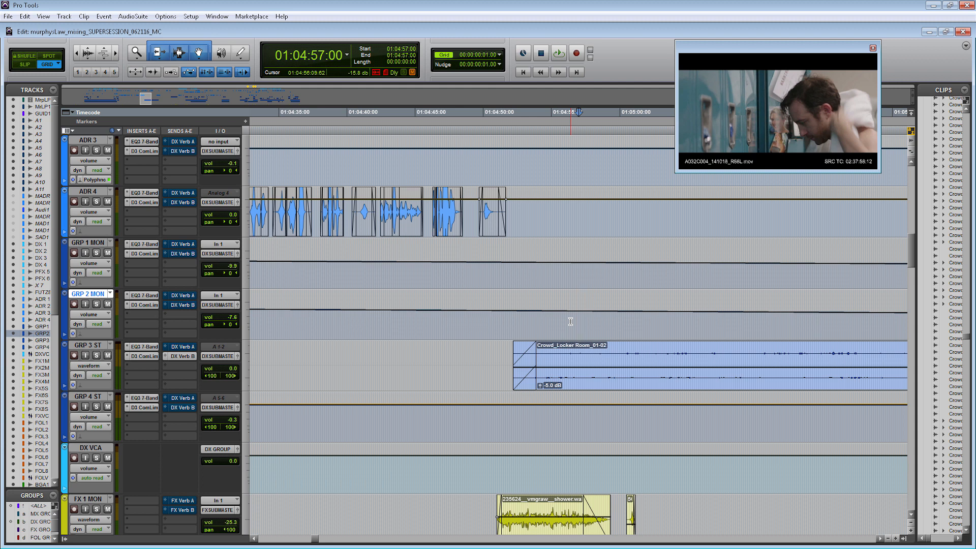
left_click(542, 322)
key("space")
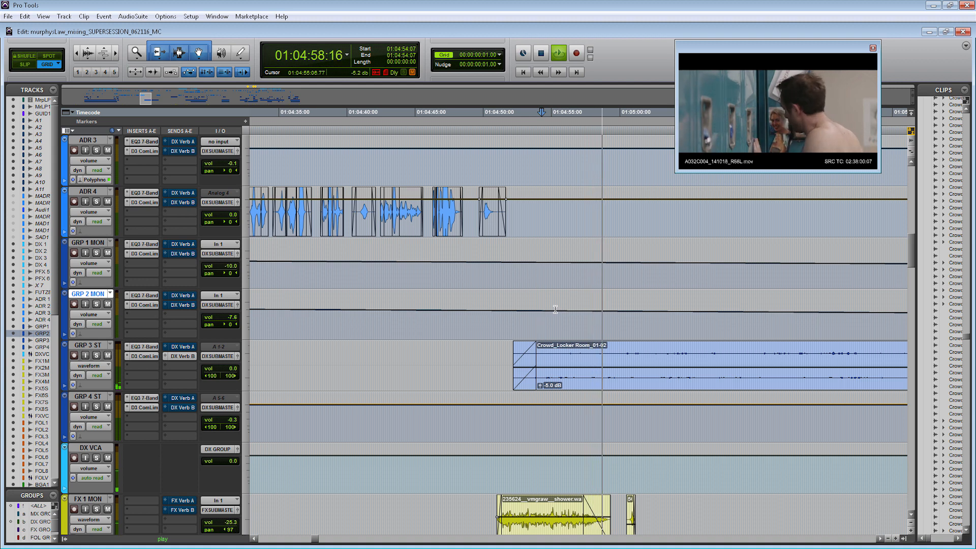
key("space")
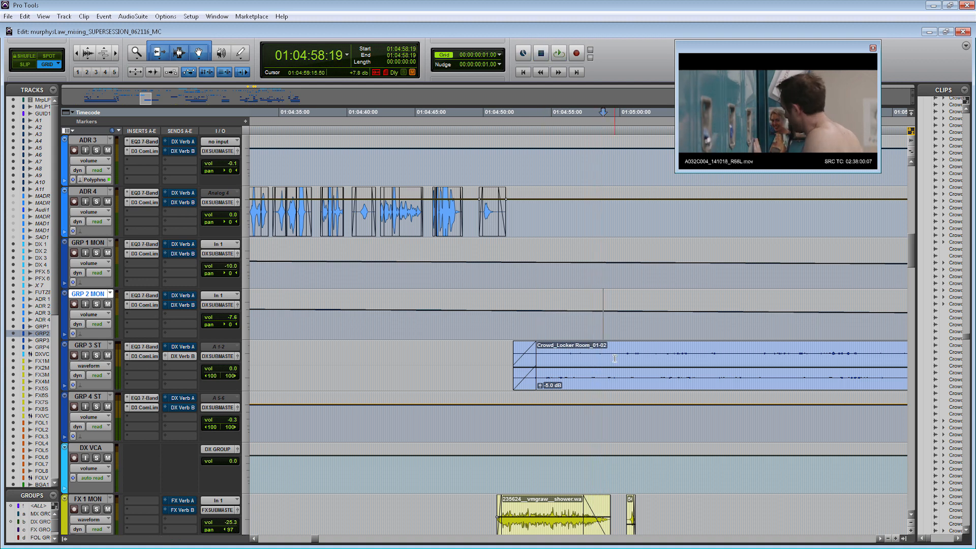
Unmute the DX Verb B send on the GRP 3 ST track and set the track's automation mode to touch.
left_click(572, 357)
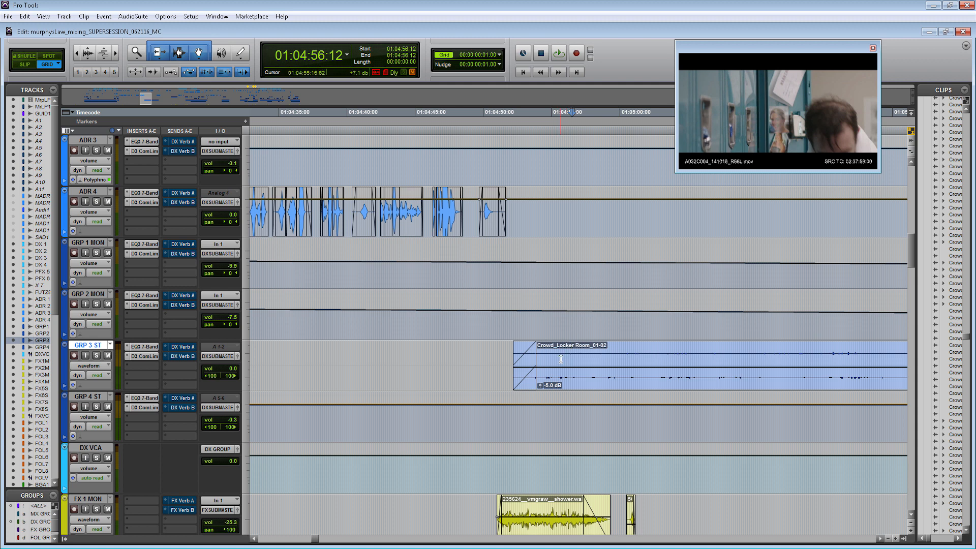
right_click(181, 356)
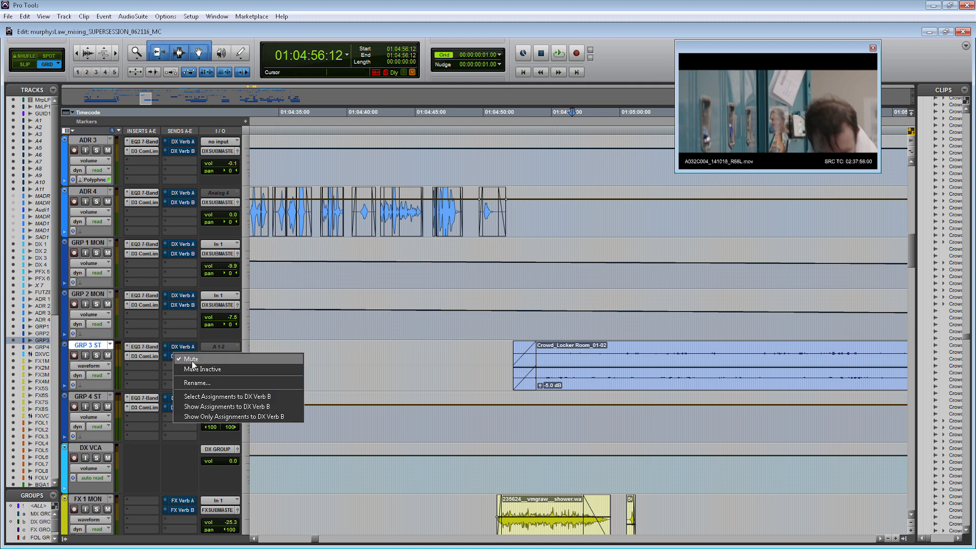
left_click(192, 360)
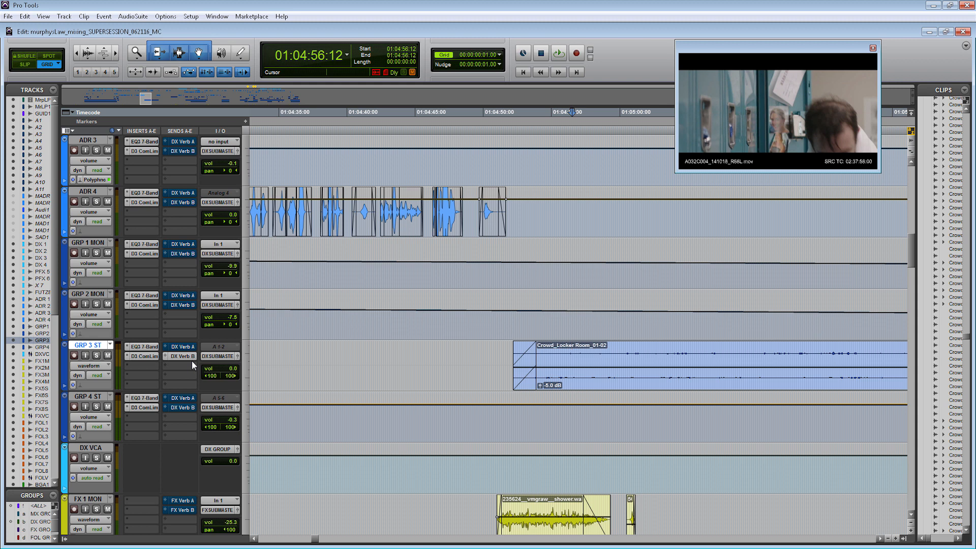
left_click(107, 375)
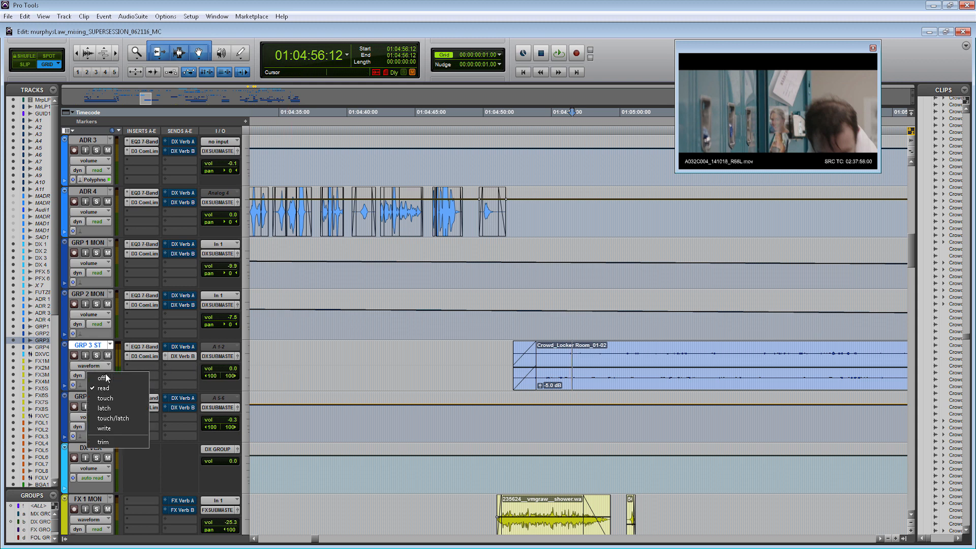
left_click(104, 386)
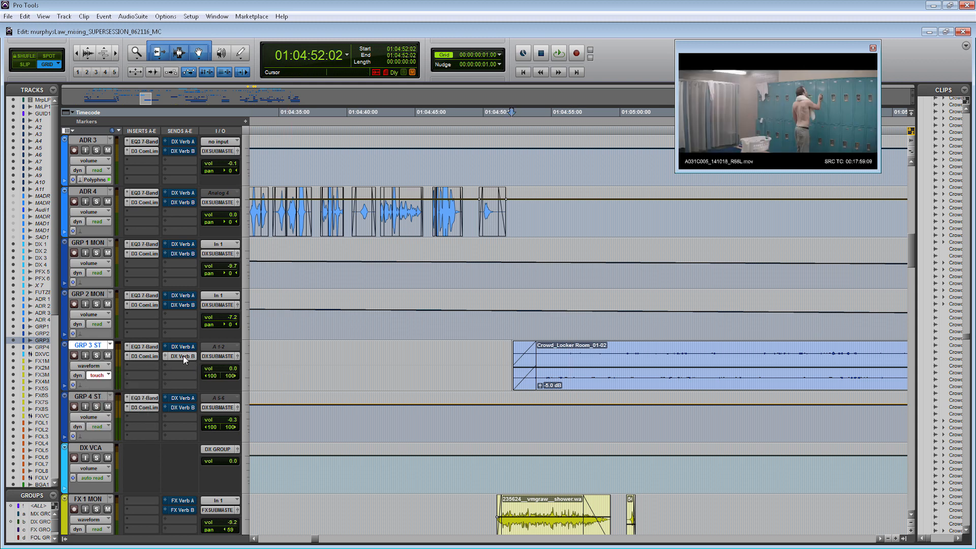
Play from 01:04:52:02 and record GRP 3 ST's DX Verb B send level rising to 0.0 dB, stopping at 01:05:01:08.
left_click(183, 356)
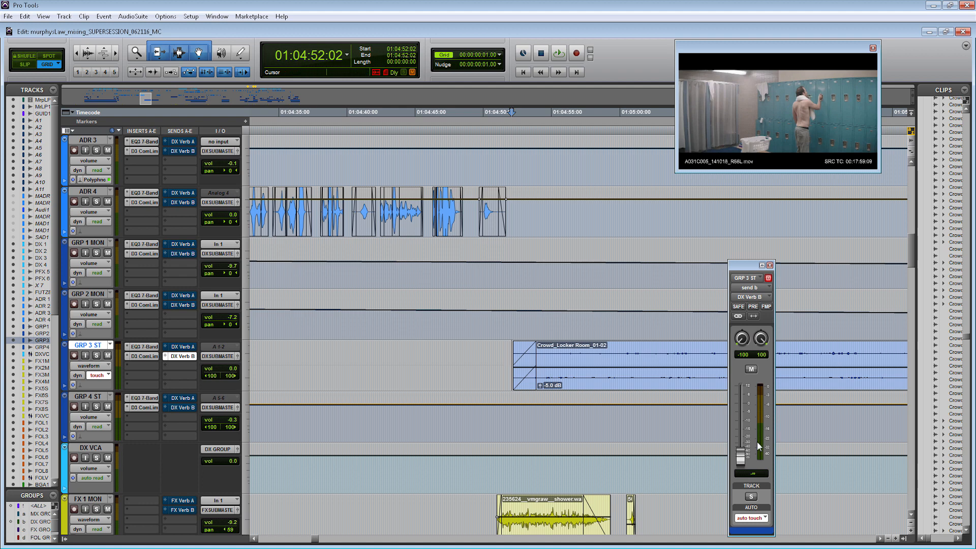
key("space")
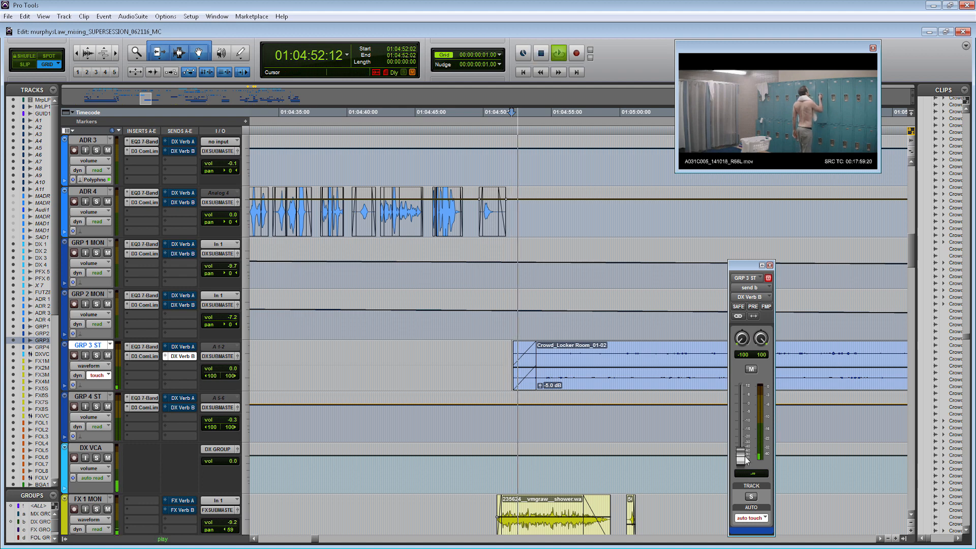
left_click_drag(740, 461, 743, 408)
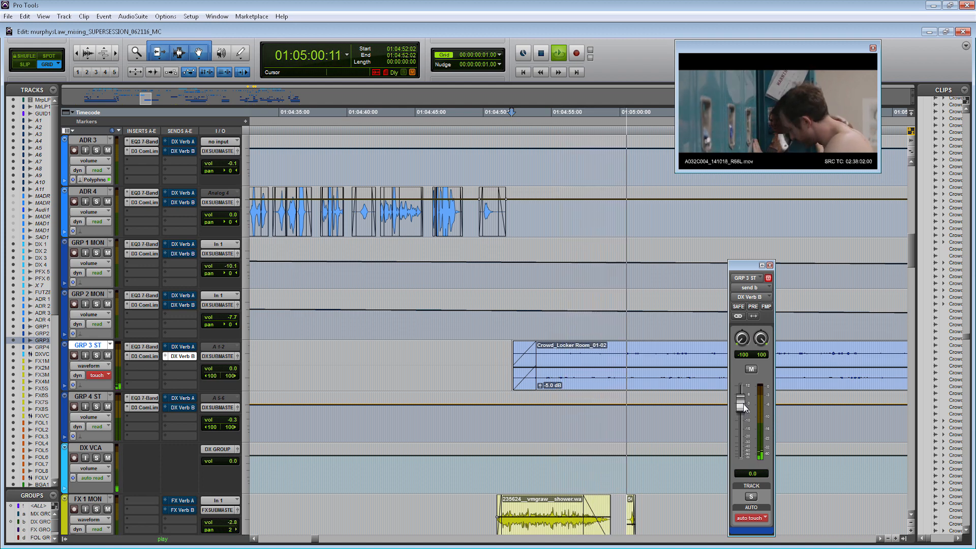
key("space")
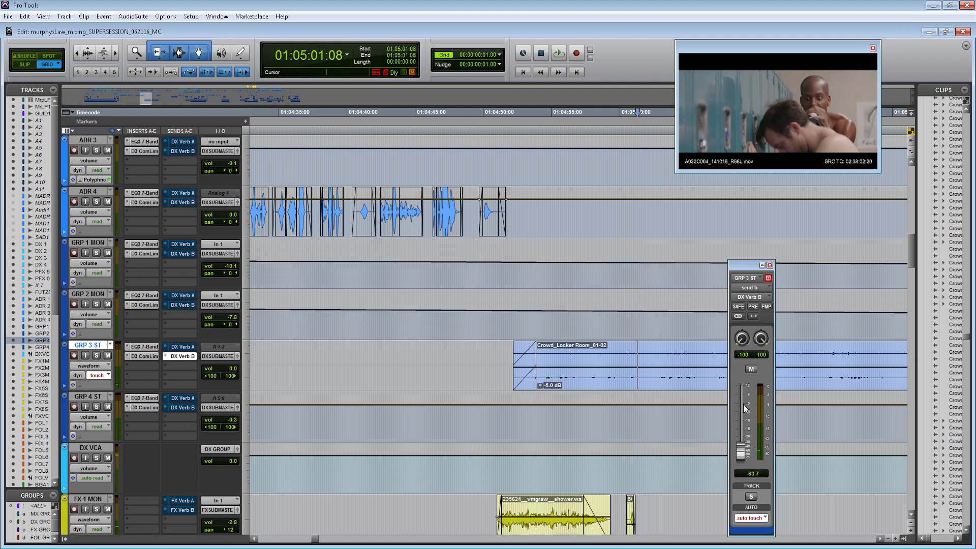
Show an automation lane under GRP 3 ST with the level of its DX Verb B send.
key("r")
key("r")
key("r")
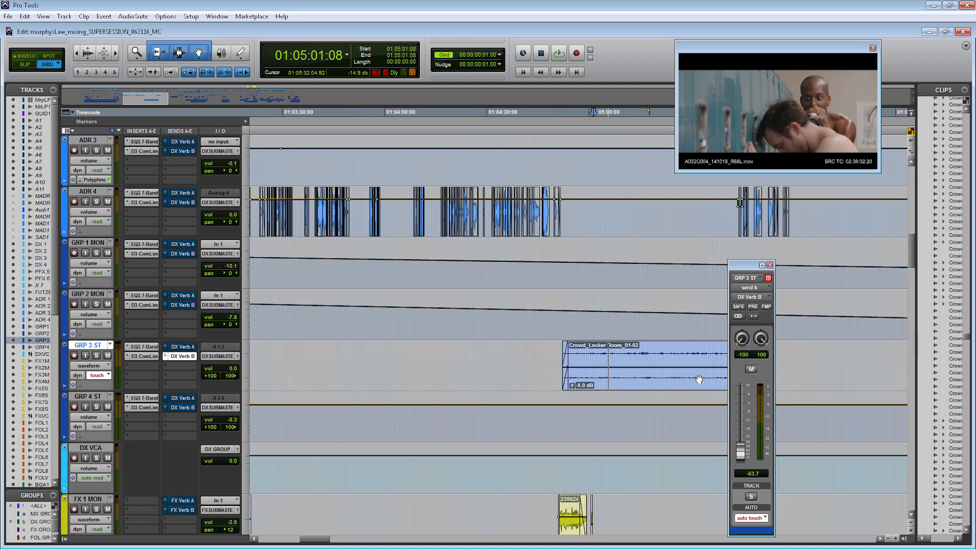
left_click(655, 347)
key("t")
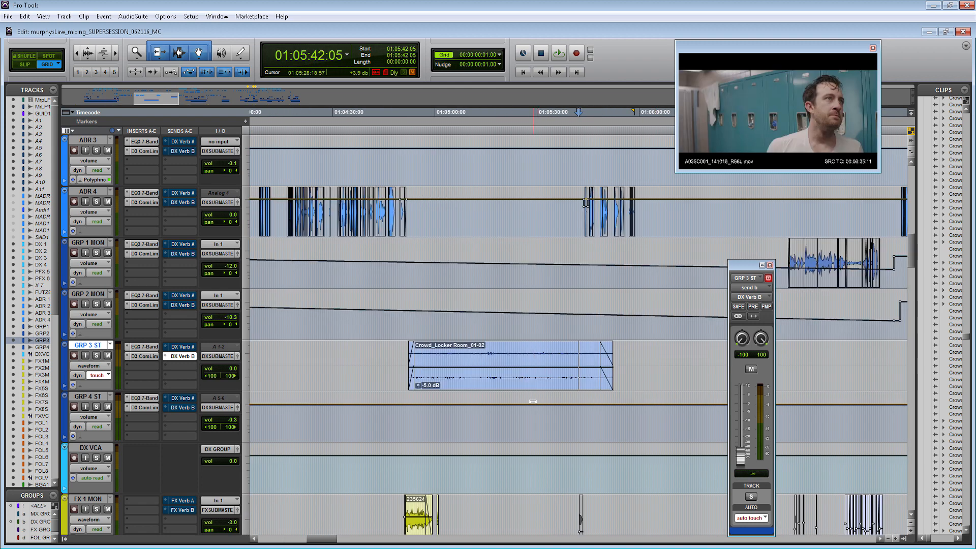
left_click(64, 385)
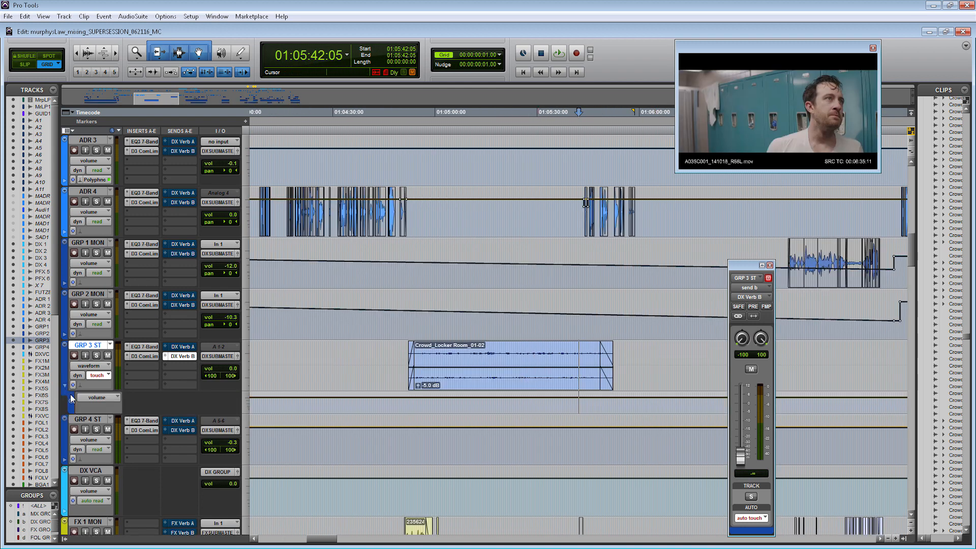
left_click(88, 400)
mouse_move(159, 450)
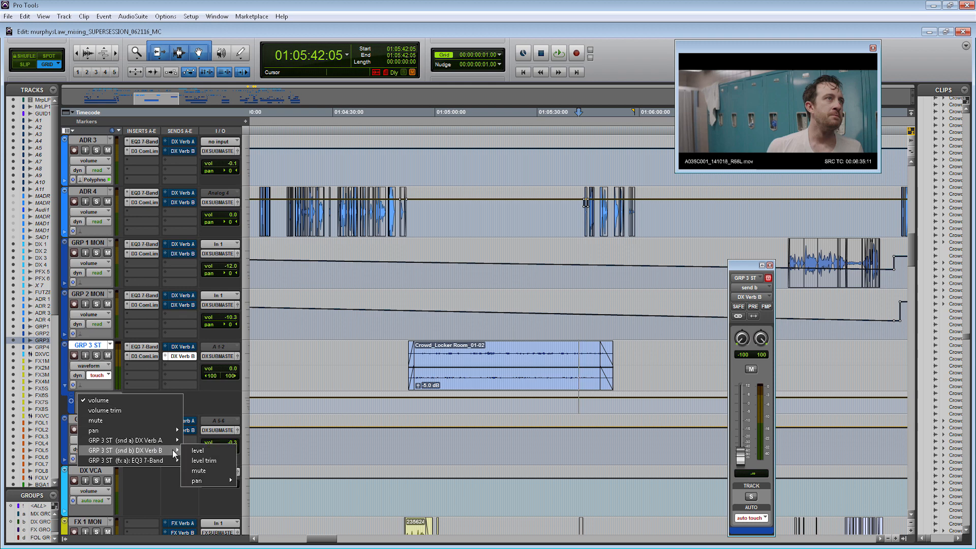
left_click(218, 450)
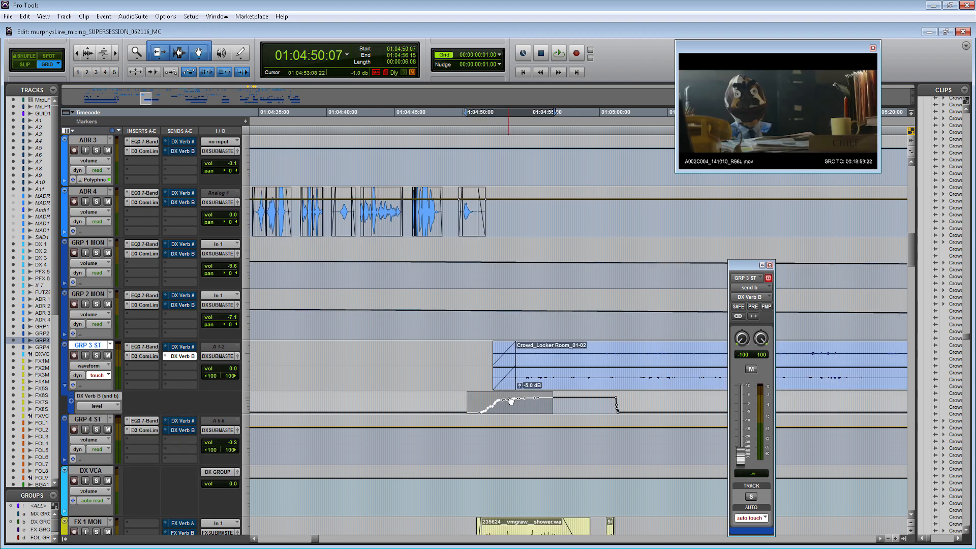
Nudge the rising part of GRP 3 ST's send level automation earlier until the selection starts at 01:04:47:01.
key("comma")
key("comma")
key("comma")
key("comma")
key("comma")
key("comma")
key("comma")
key("comma")
key("comma")
key("comma")
key("comma")
key("comma")
key("comma")
key("comma")
key("comma")
key("comma")
key("comma")
key("comma")
key("comma")
key("comma")
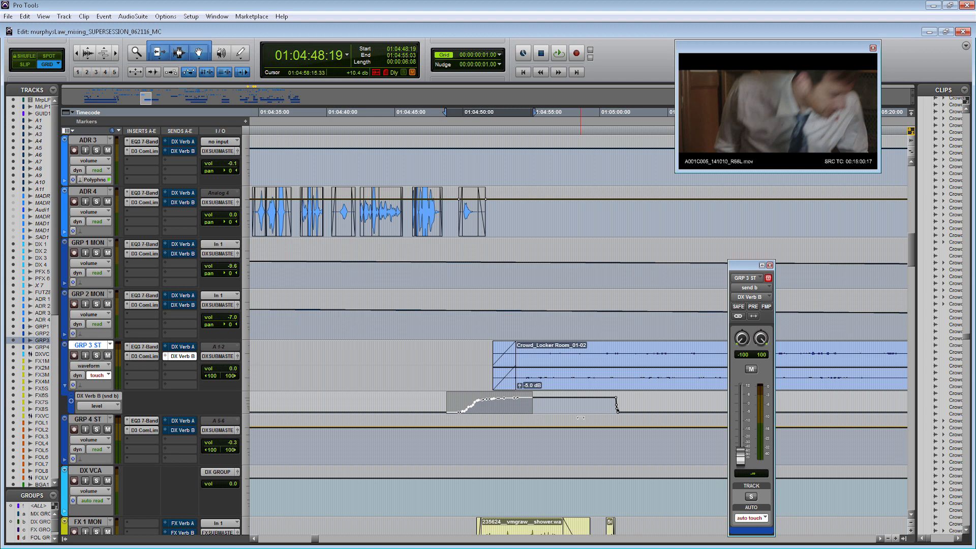
key("comma")
key("comma")
key("comma")
key("comma")
key("comma")
key("comma")
key("comma")
key("comma")
key("comma")
key("comma")
key("comma")
key("comma")
key("comma")
key("comma")
key("comma")
key("comma")
key("comma")
key("comma")
key("comma")
key("comma")
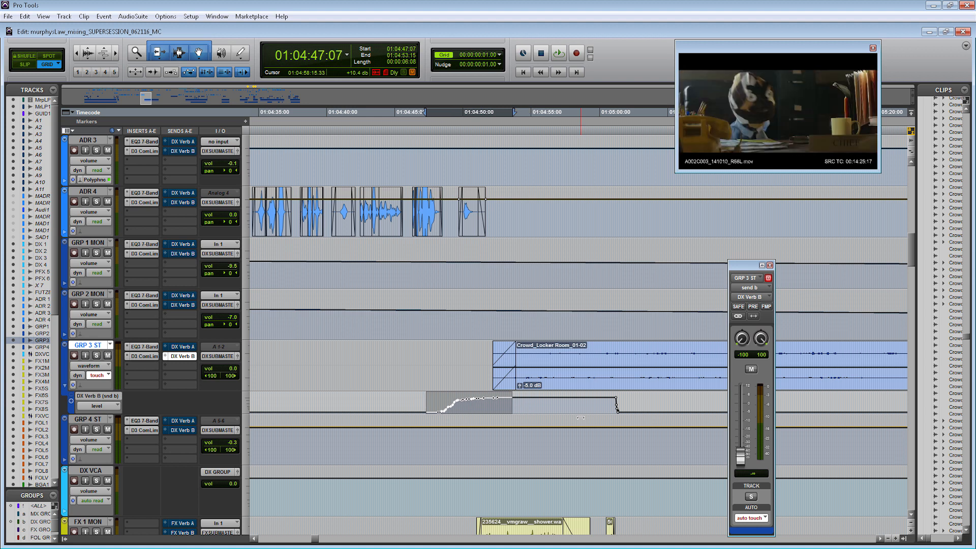
key("comma")
key("comma")
key("comma")
key("comma")
key("comma")
key("comma")
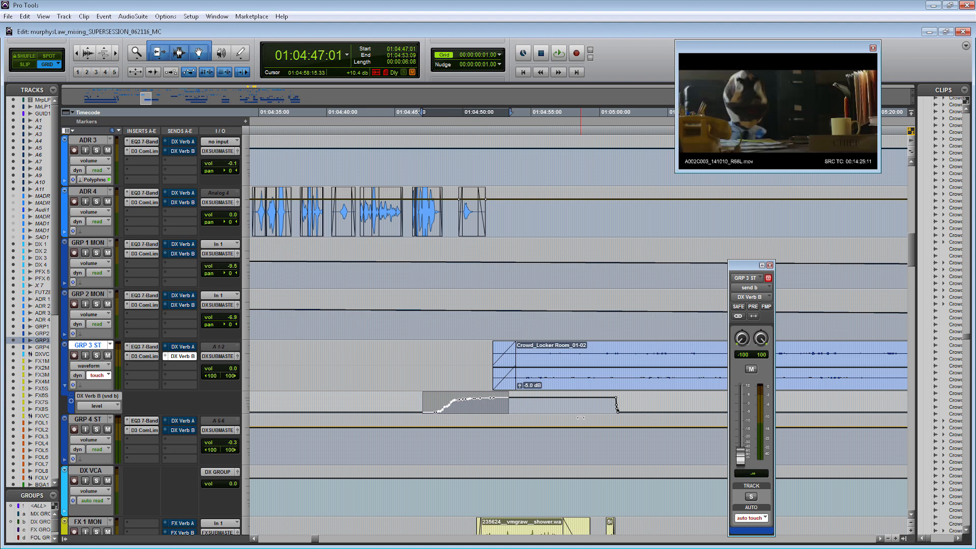
Select the falling part of GRP 3 ST's send level automation and nudge it past the locker room clip's end, starting at 01:05:51:20.
left_click(575, 410)
key("n")
key("r")
key("r")
key("r")
left_click_drag(576, 406, 600, 405)
key("slash")
key("slash")
key("slash")
key("slash")
key("slash")
key("slash")
key("slash")
key("slash")
key("slash")
key("slash")
key("slash")
key("slash")
key("slash")
key("slash")
key("slash")
key("slash")
key("slash")
key("slash")
key("slash")
key("slash")
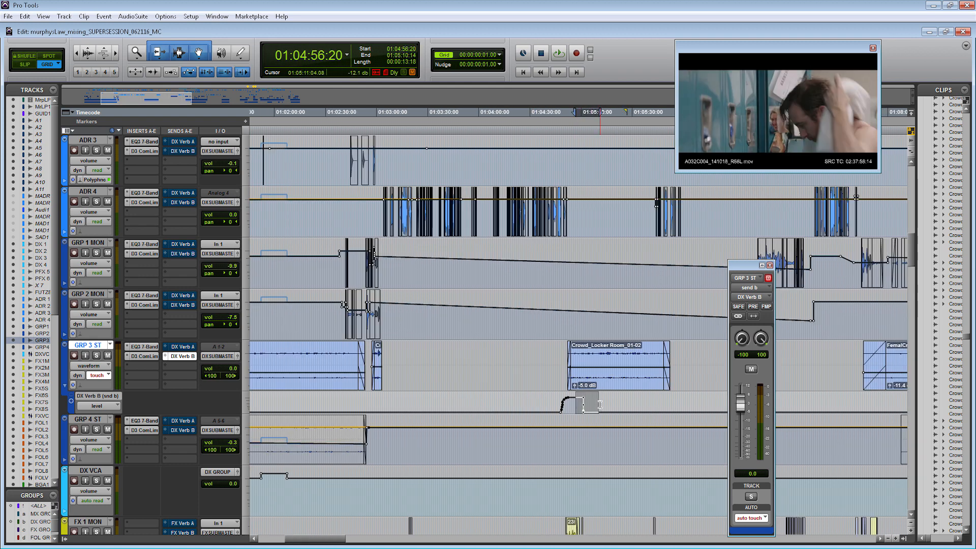
key("slash")
key("slash")
key("slash")
key("slash")
key("slash")
key("slash")
key("slash")
key("slash")
key("slash")
key("slash")
key("slash")
key("slash")
key("slash")
key("slash")
key("slash")
key("slash")
key("slash")
key("slash")
key("slash")
key("slash")
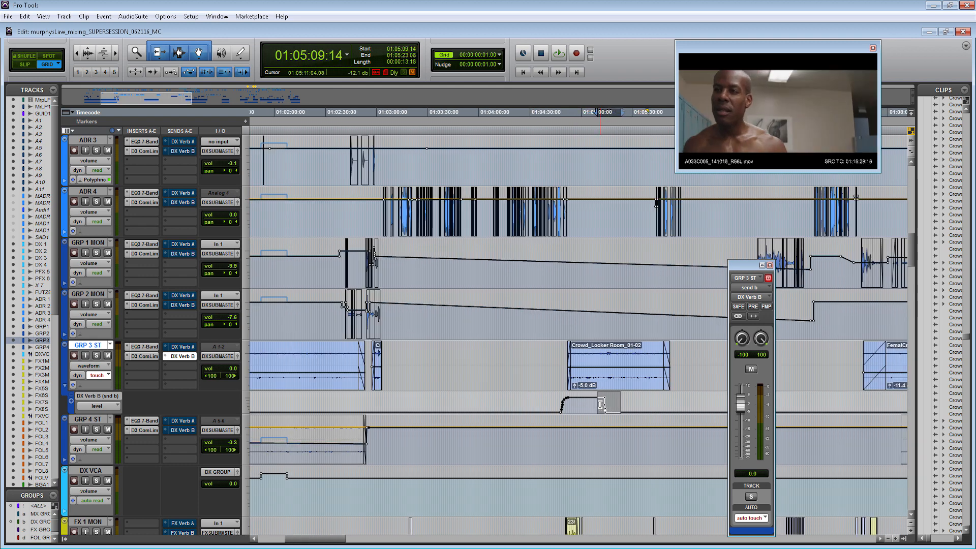
key("slash")
key("slash")
key("slash")
key("slash")
key("slash")
key("slash")
key("slash")
key("slash")
key("slash")
key("slash")
key("slash")
key("slash")
key("slash")
key("slash")
key("slash")
key("slash")
key("slash")
key("slash")
key("slash")
key("slash")
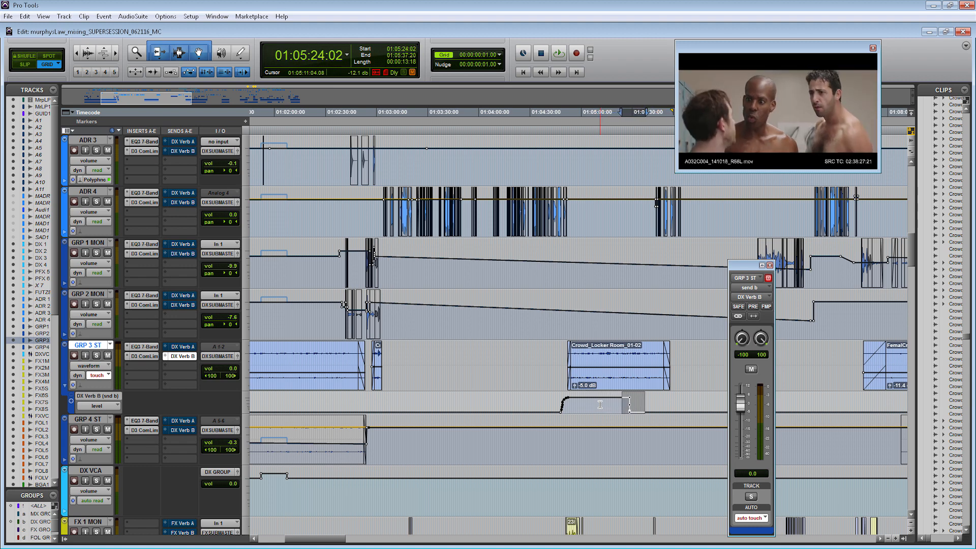
key("slash")
key("slash")
key("slash")
key("slash")
key("slash")
key("slash")
key("slash")
key("slash")
key("slash")
key("slash")
key("slash")
key("slash")
key("slash")
key("slash")
key("slash")
key("slash")
key("slash")
key("slash")
key("slash")
key("slash")
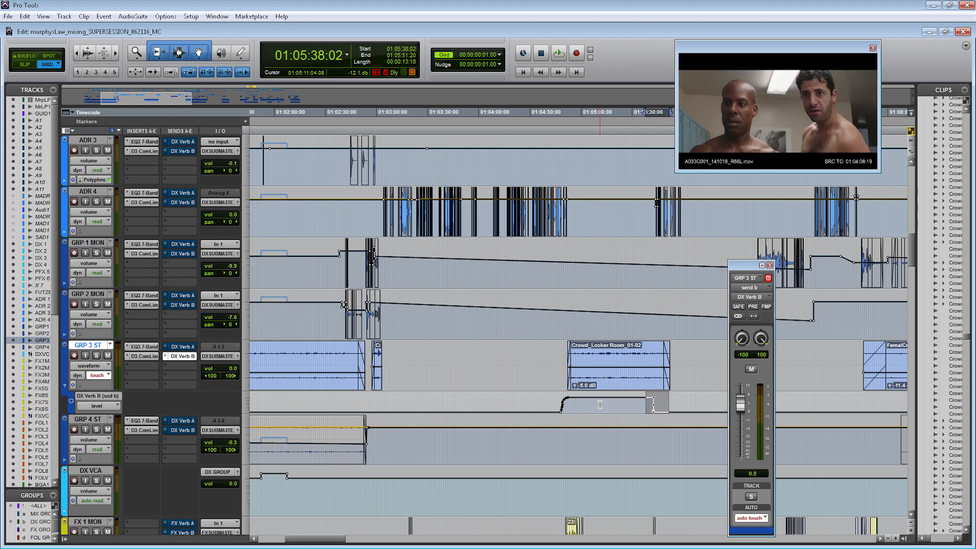
key("slash")
key("slash")
key("slash")
key("slash")
key("slash")
key("slash")
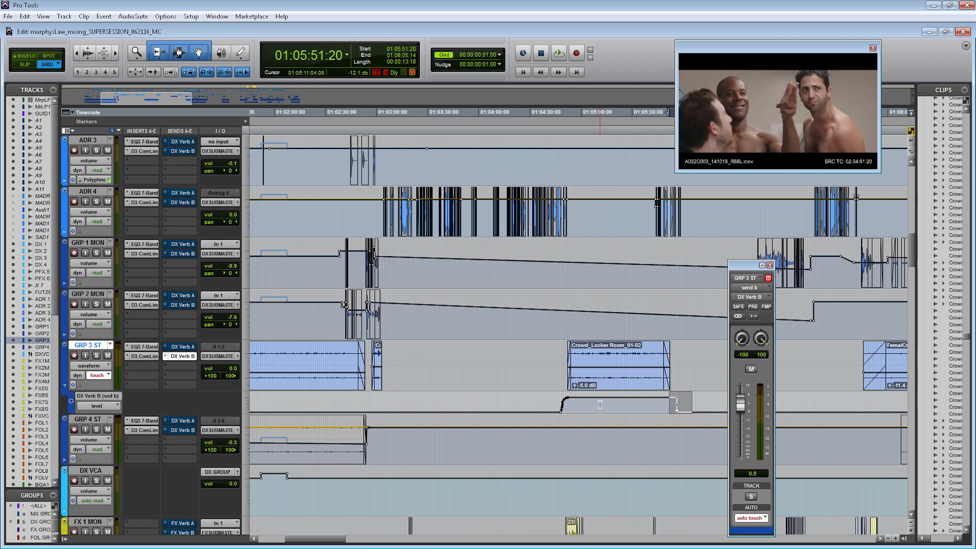
Play the Crowd_Locker Room_01-02 clip from 01:04:54:07 to check its reverb, stopping at 01:04:58:13, and close the send window.
left_click(600, 404)
key("ctrl+bracketright")
key("ctrl+bracketright")
key("ctrl+bracketright")
left_click(348, 409)
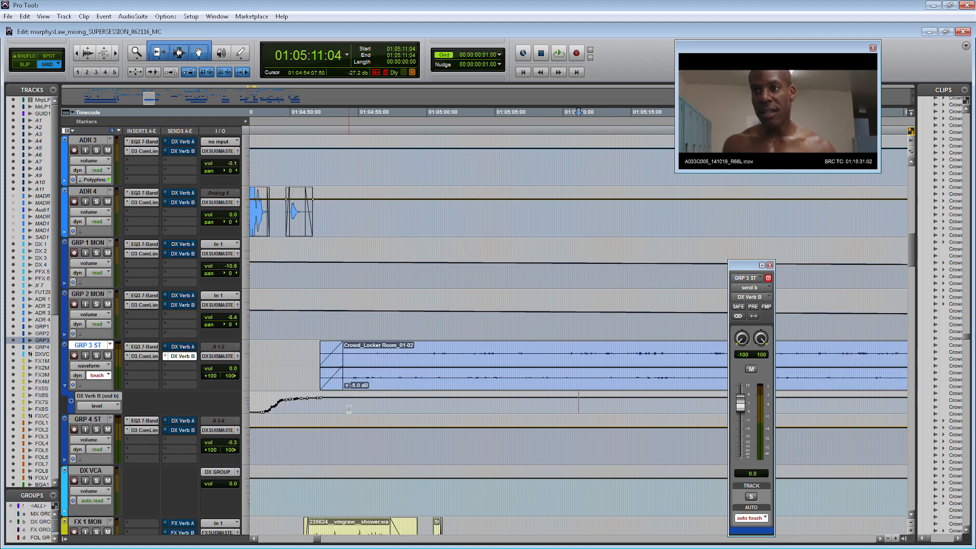
key("space")
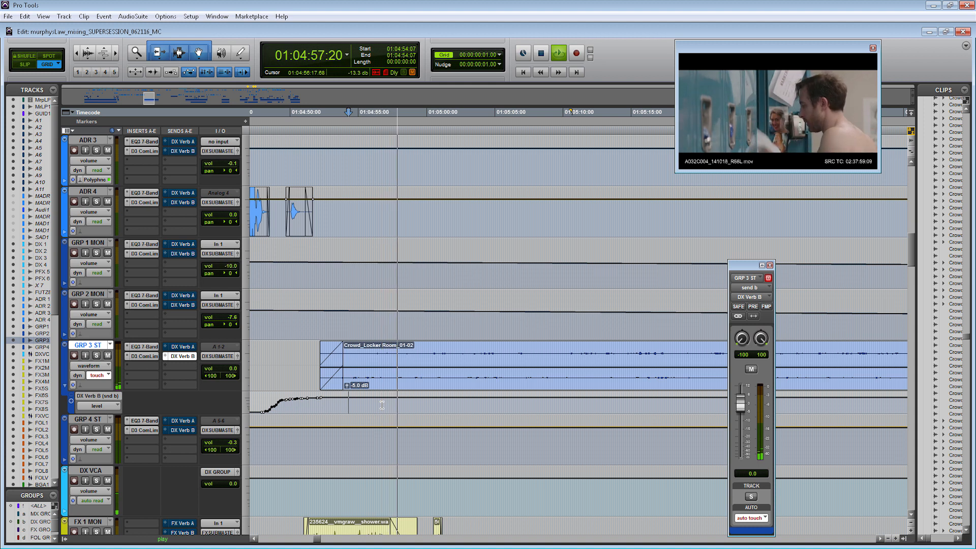
key("space")
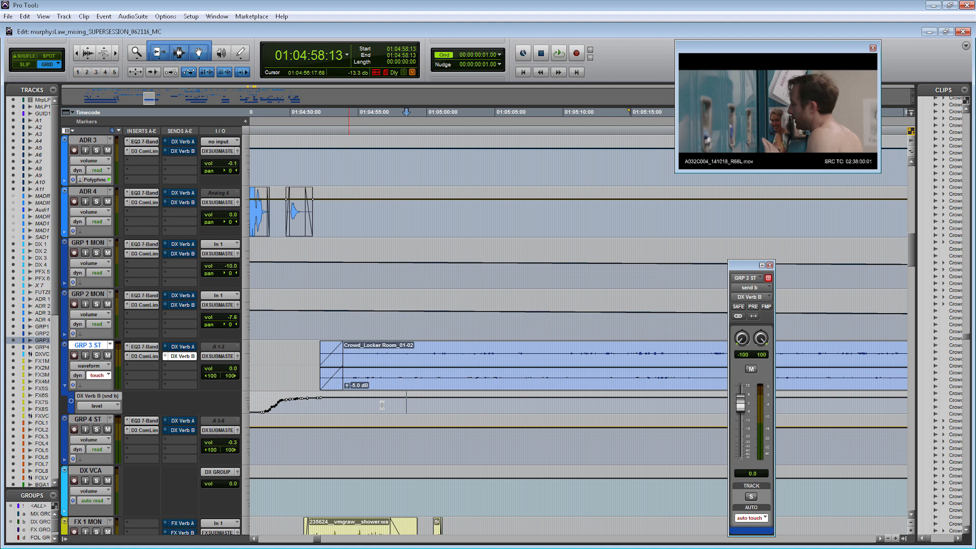
left_click(771, 266)
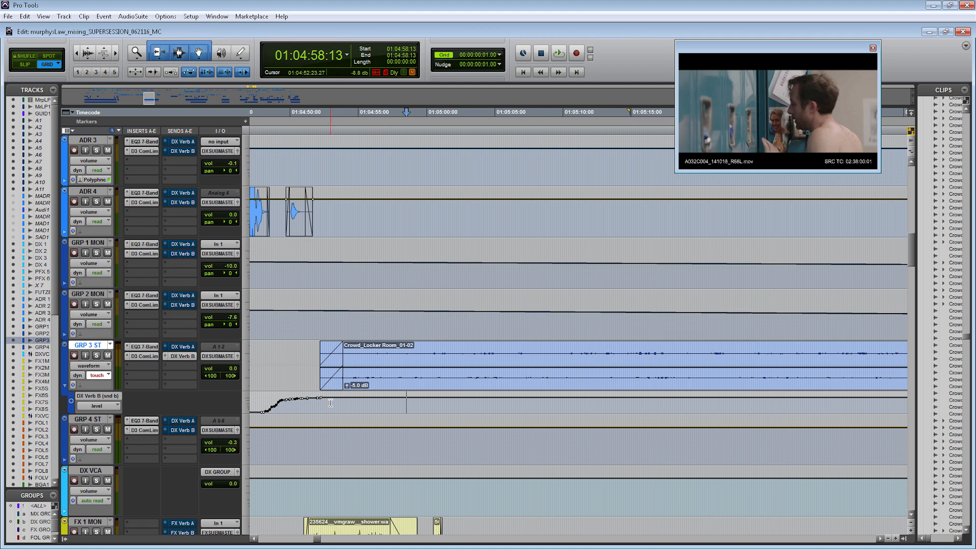
Open GRP 3 ST's main output fader and add a second automation lane showing the track's volume.
left_click(326, 400)
left_click(237, 356)
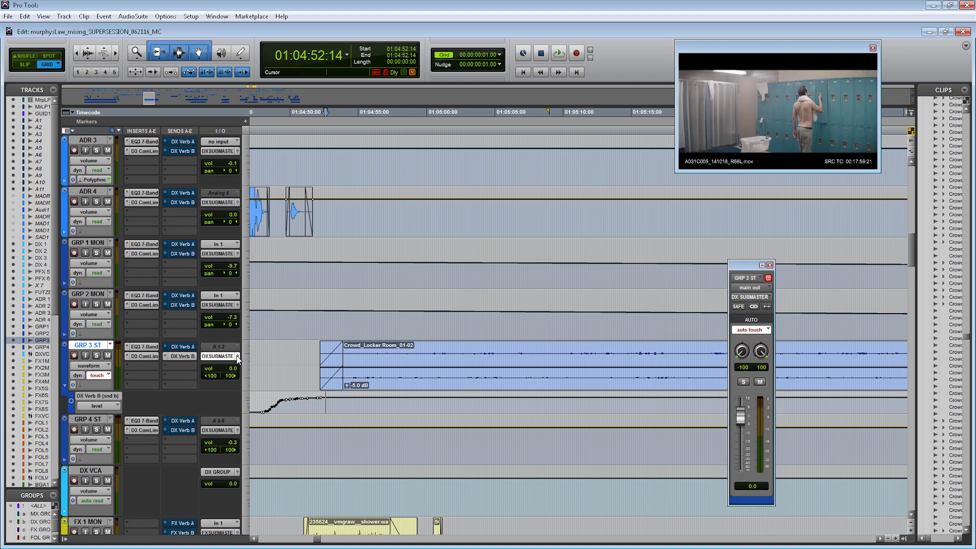
key("ctrl+[")
key("ctrl+[")
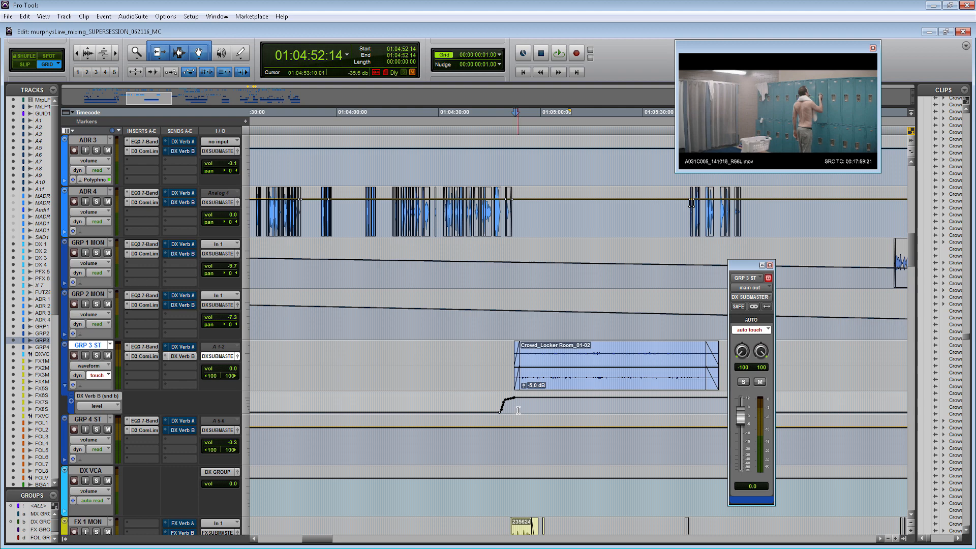
left_click(512, 408)
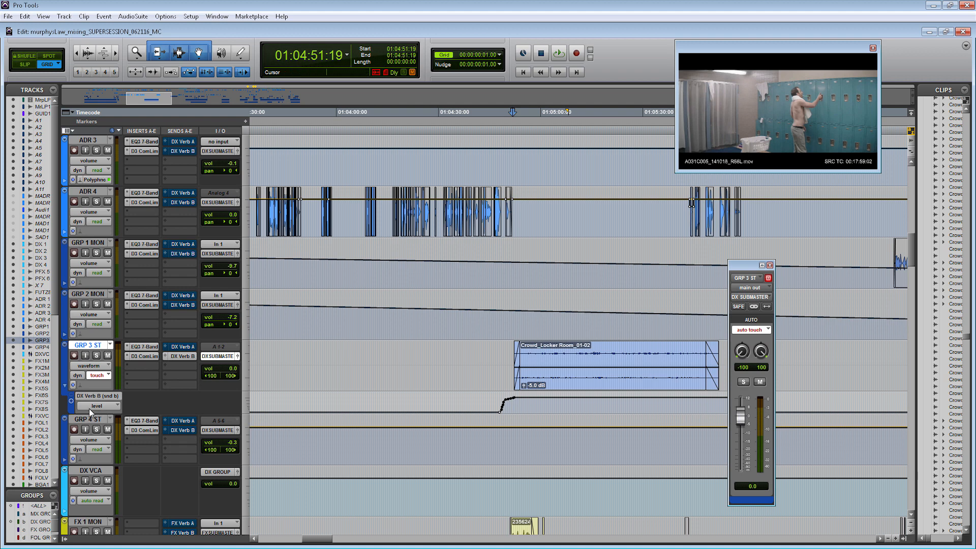
left_click(72, 401)
left_click(102, 426)
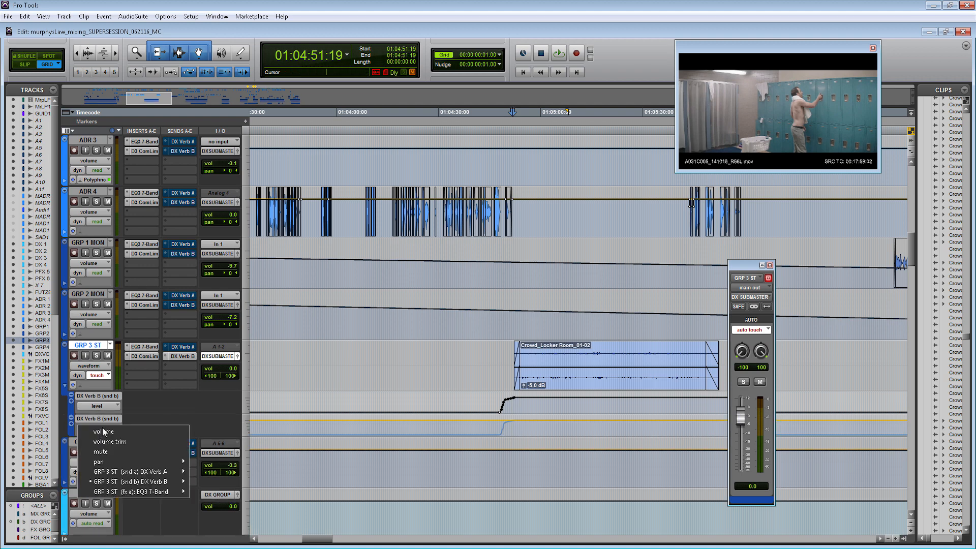
left_click(145, 428)
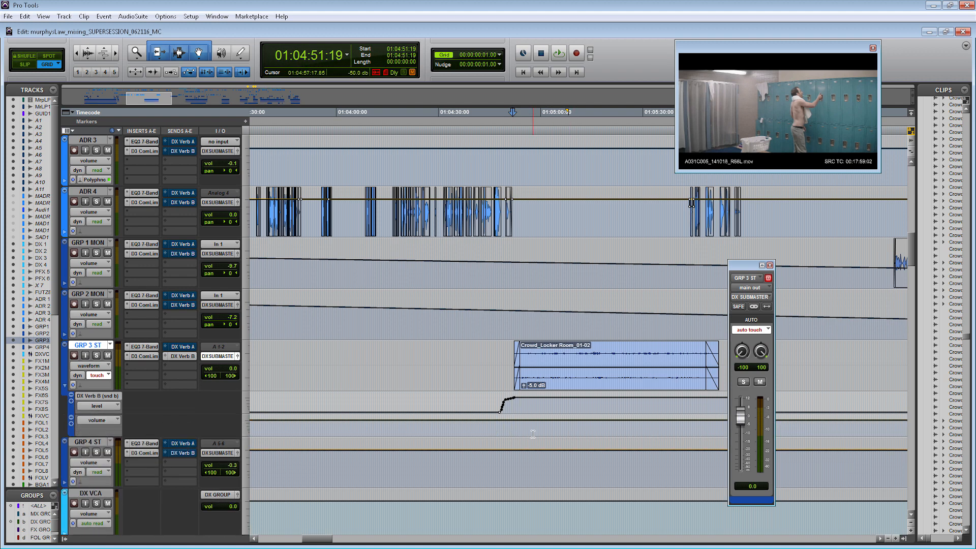
Play from 01:04:51:23 and record a slight dip in GRP 3 ST's volume as the locker room clip starts, stopping at 01:05:00:16.
key("ctrl+]")
key("ctrl+]")
key("space")
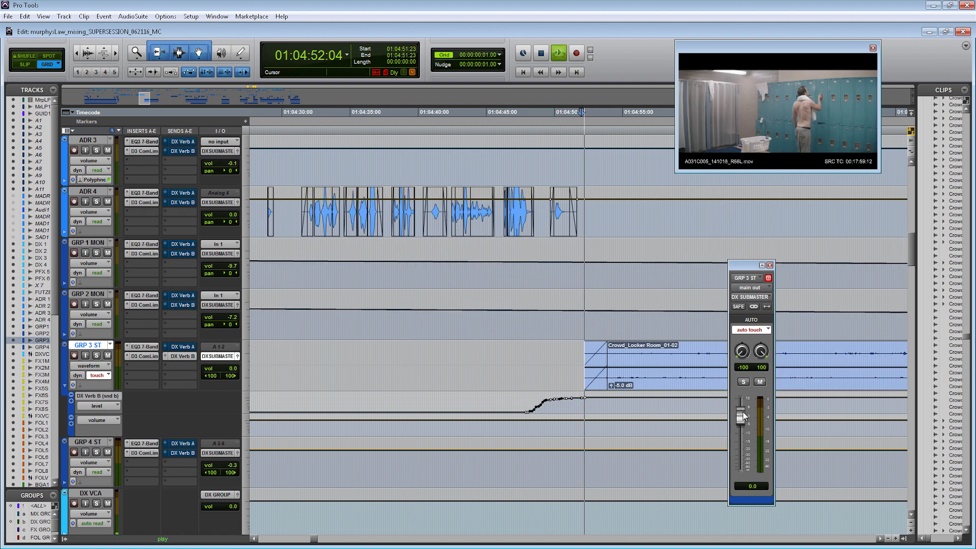
left_click_drag(741, 416, 743, 428)
key("space")
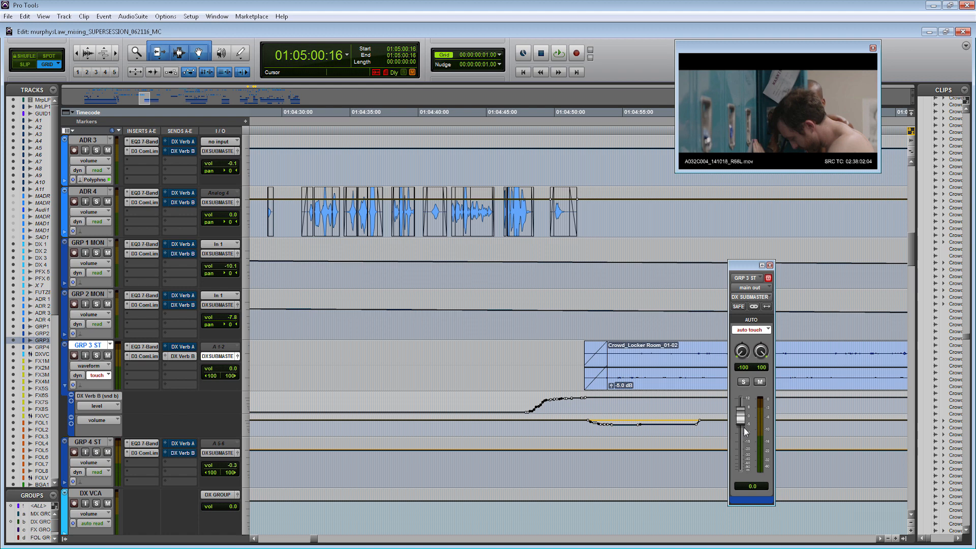
Extend GRP 3 ST's volume dip to the locker room clip's end, clearing the breakpoints between 01:04:58:22 and 01:05:43:13.
left_click(770, 266)
key("r")
key("r")
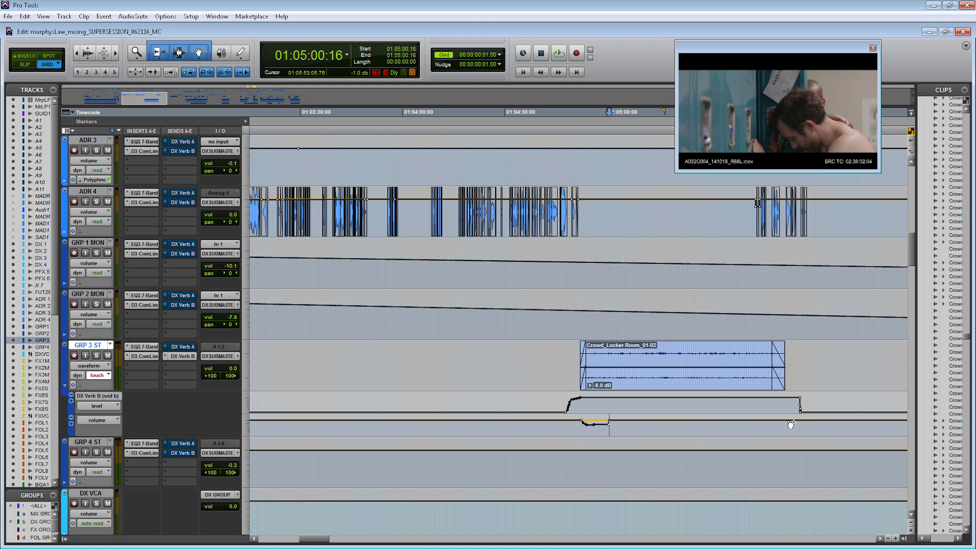
left_click(789, 421)
left_click(782, 421)
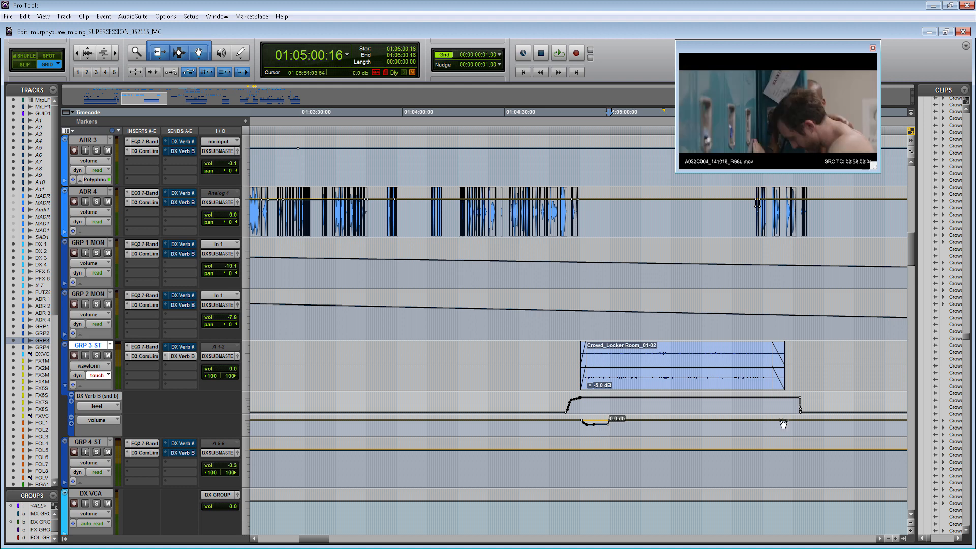
left_click_drag(782, 421, 603, 433)
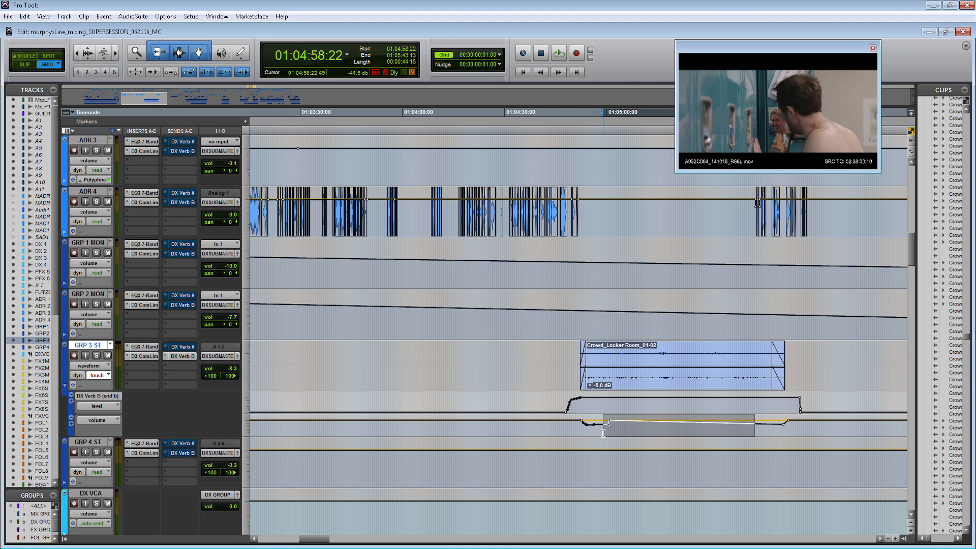
left_click(604, 433)
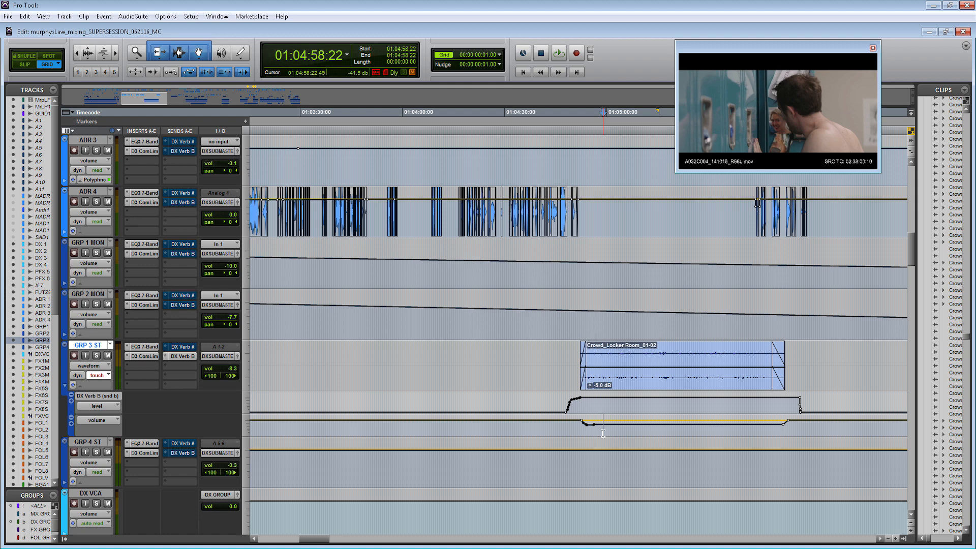
Locate the ADR 1 clips around 01:06:26:00 and unmute ADR 1's DX Verb A send.
key("r")
key("r")
key("r")
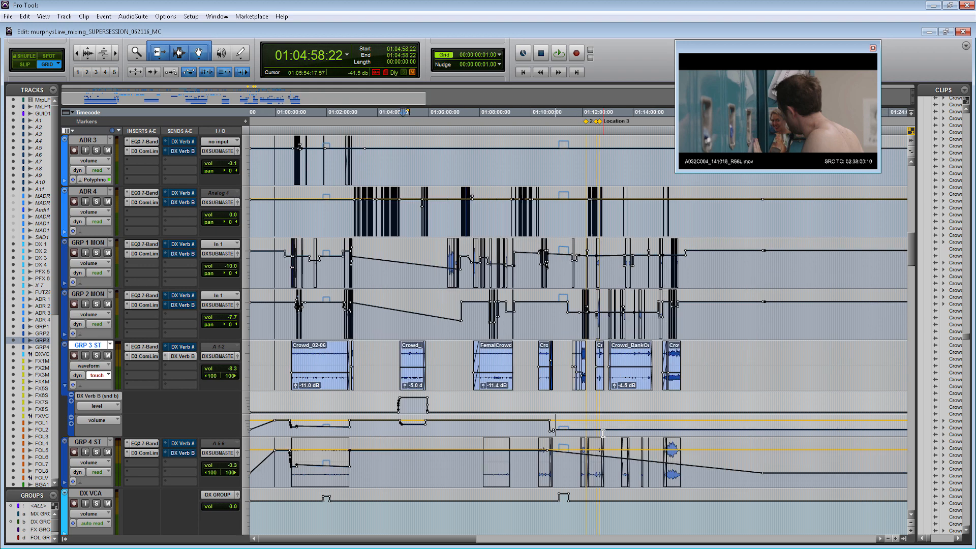
key("r")
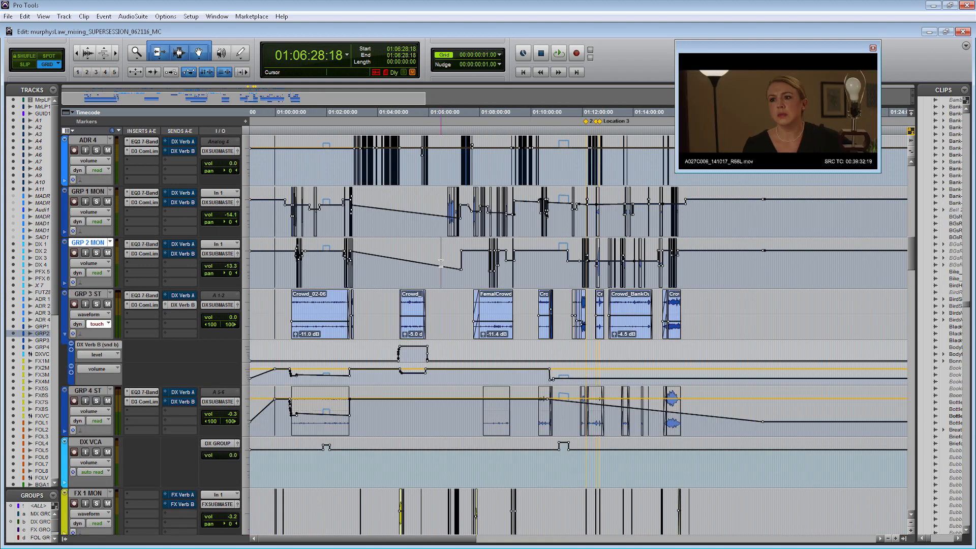
key("t")
key("t")
key("t")
key("t")
scroll(615, 330, "up", 3)
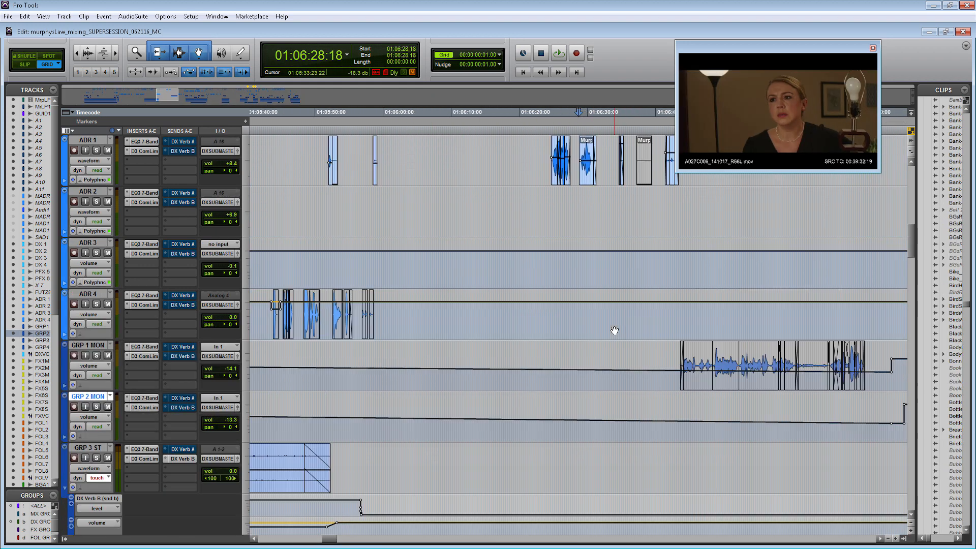
scroll(615, 330, "up", 2)
left_click(612, 328)
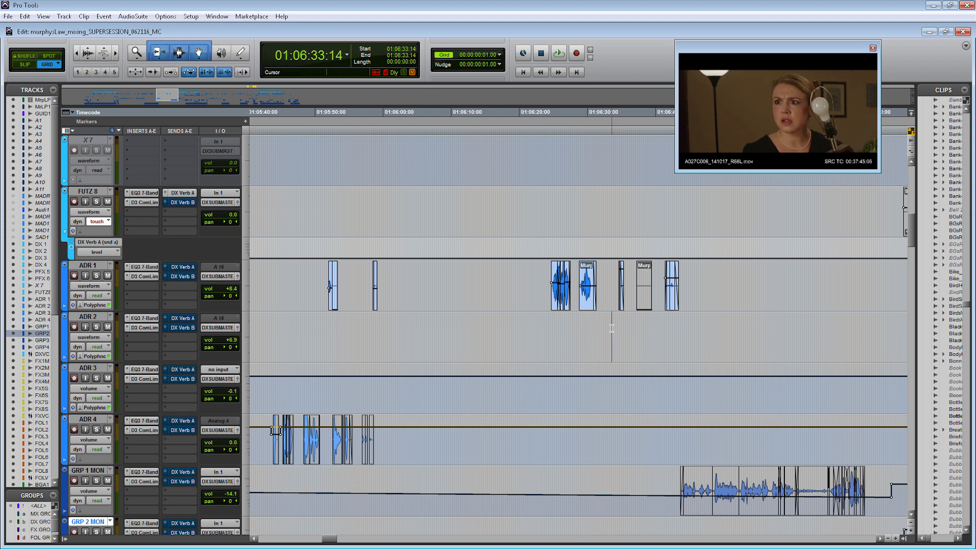
key("t")
key("t")
left_click(344, 328)
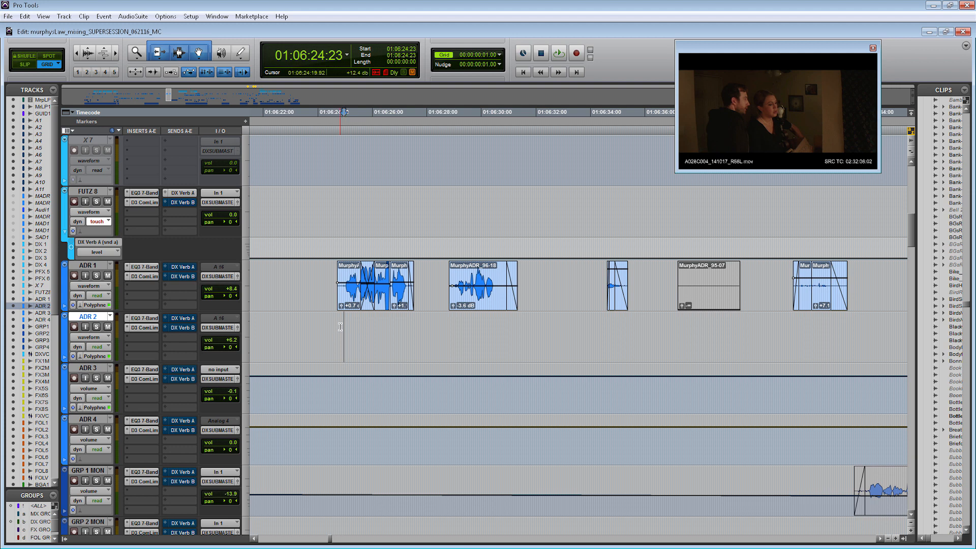
left_click(372, 329)
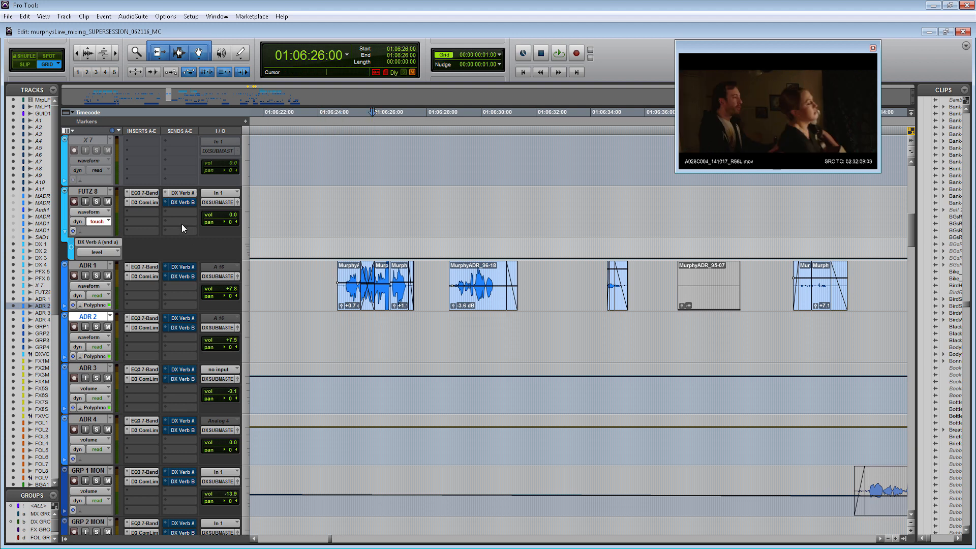
right_click(183, 270)
left_click(189, 271)
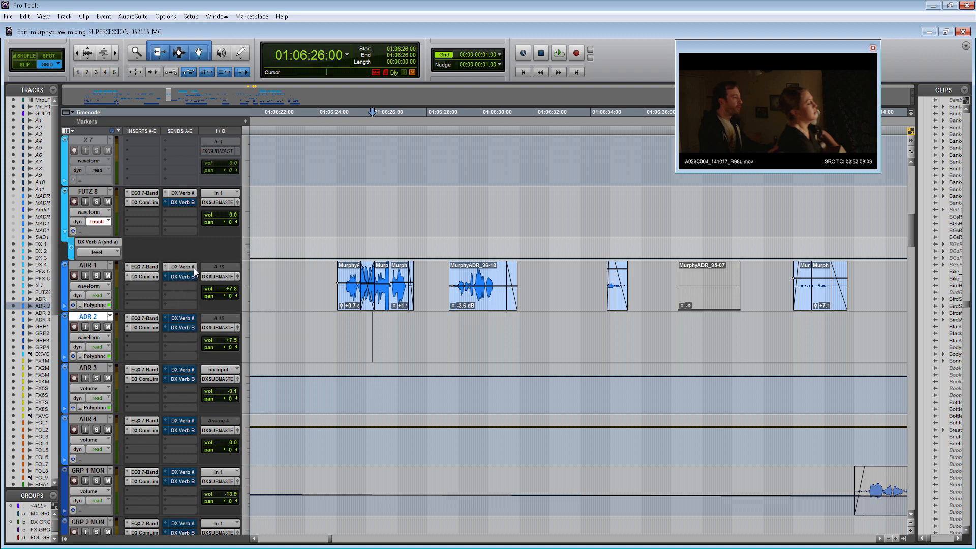
Set ADR 1 to touch automation and show its DX Verb A send level in an automation lane.
left_click(104, 300)
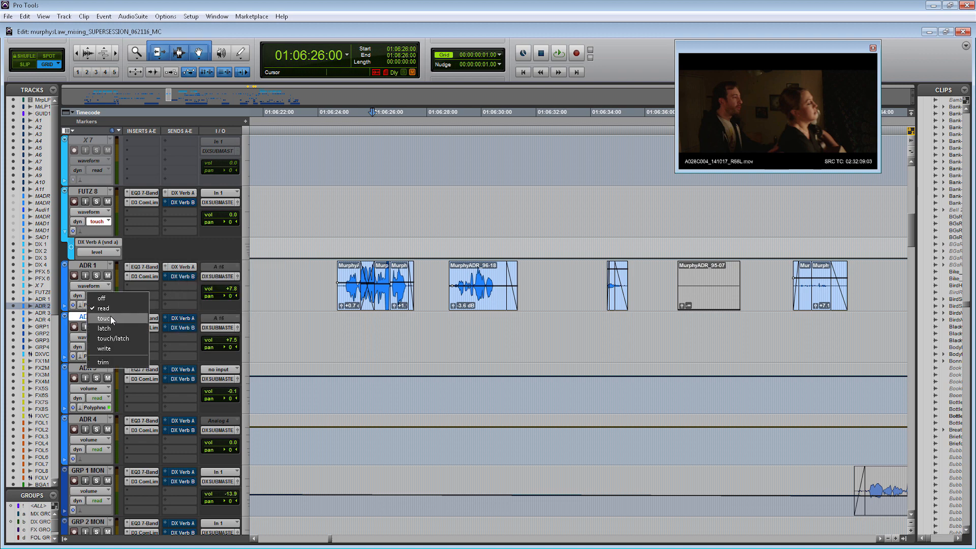
left_click(110, 316)
left_click(65, 306)
left_click(104, 316)
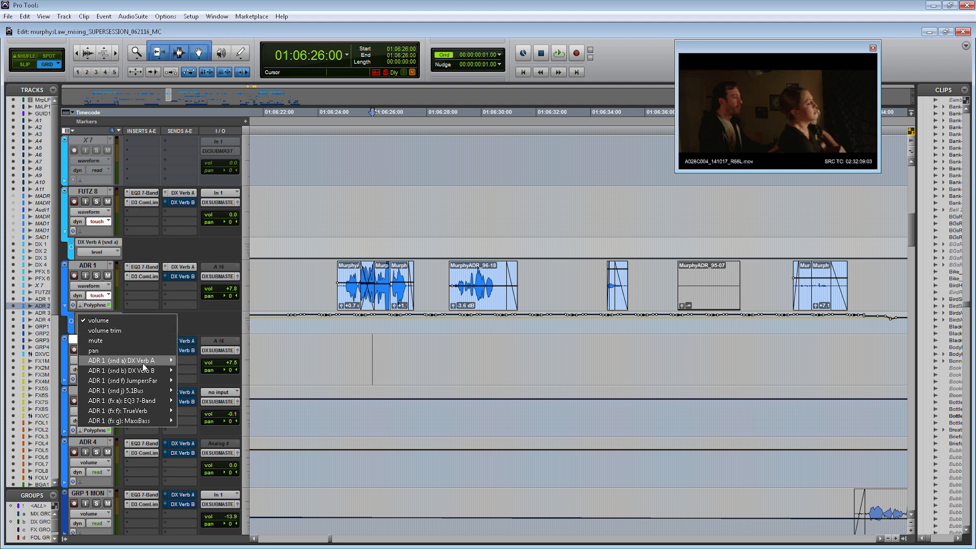
mouse_move(143, 363)
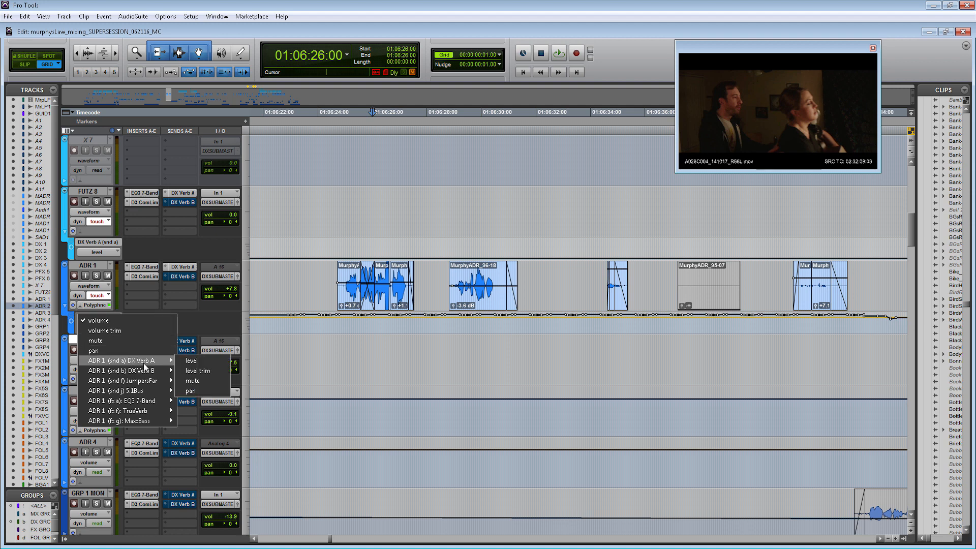
left_click(199, 361)
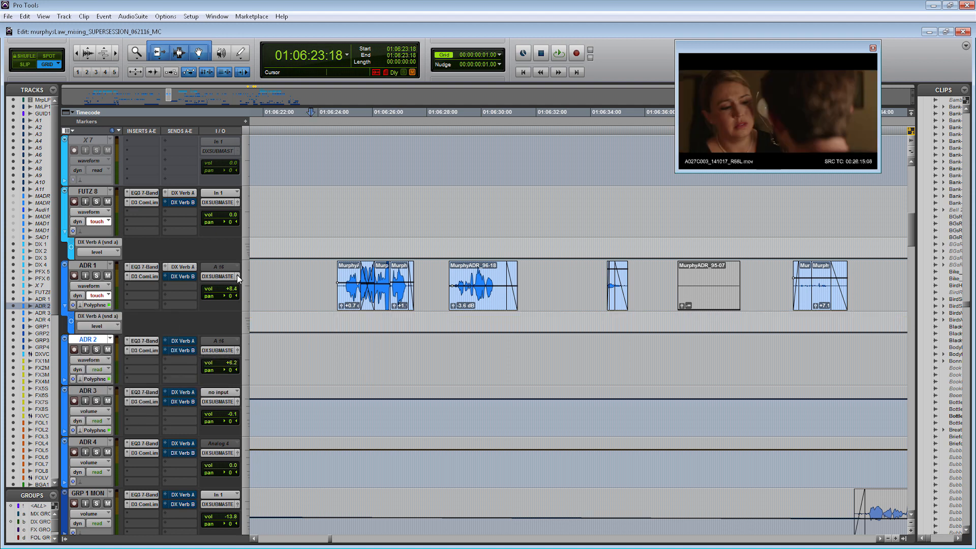
Play from 01:06:23:18 and record ADR 1's DX Verb A send level rising to -17.5 dB, stopping at 01:06:31:18.
left_click(181, 268)
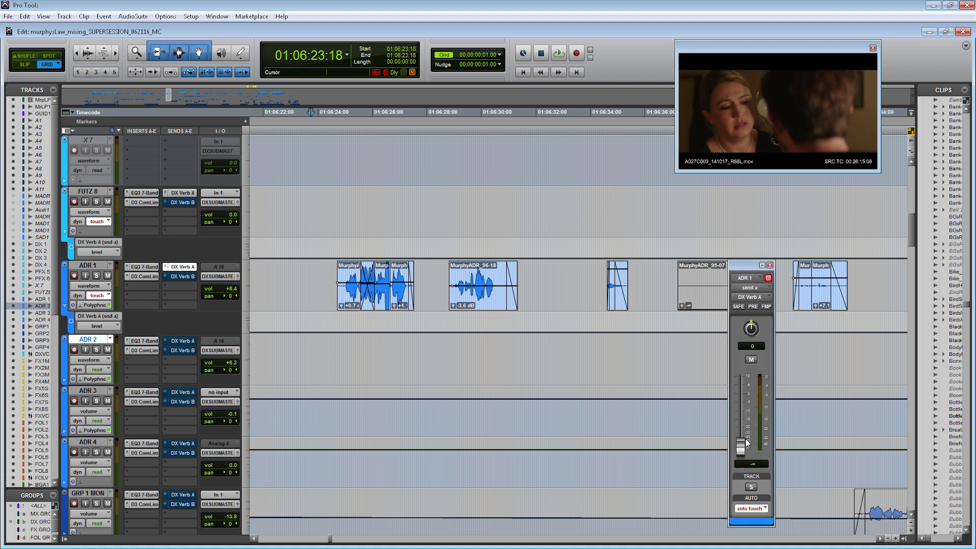
key("space")
left_click_drag(746, 447, 744, 428)
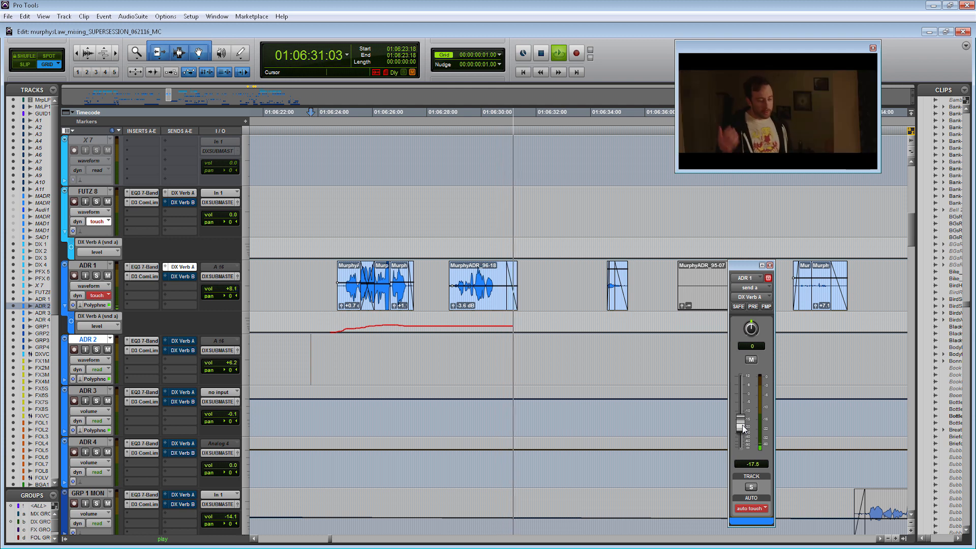
key("space")
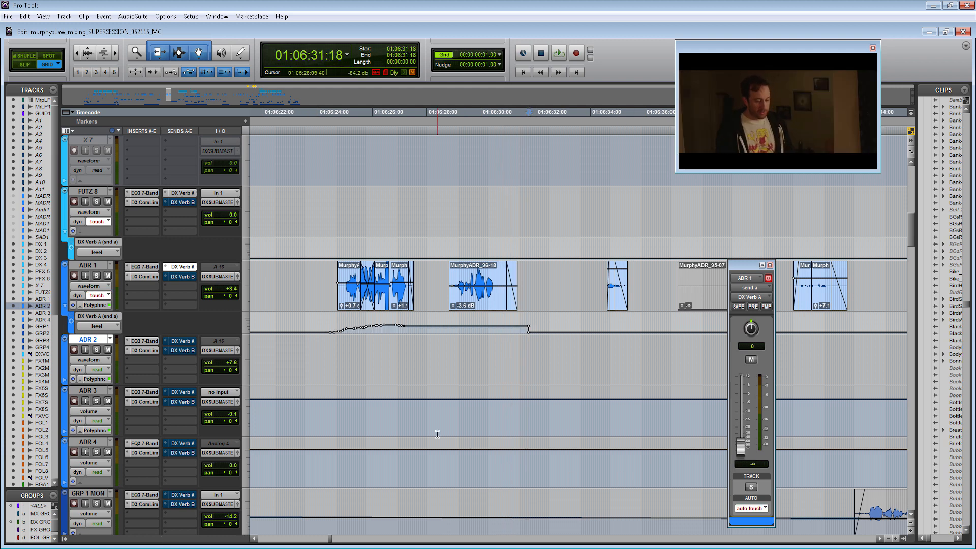
Select ADR 1's send level automation from 01:06:24:07 to 01:06:29:07 and nudge it earlier until the selection starts at 01:06:21:13.
left_click(461, 326)
left_click(326, 323, "shift")
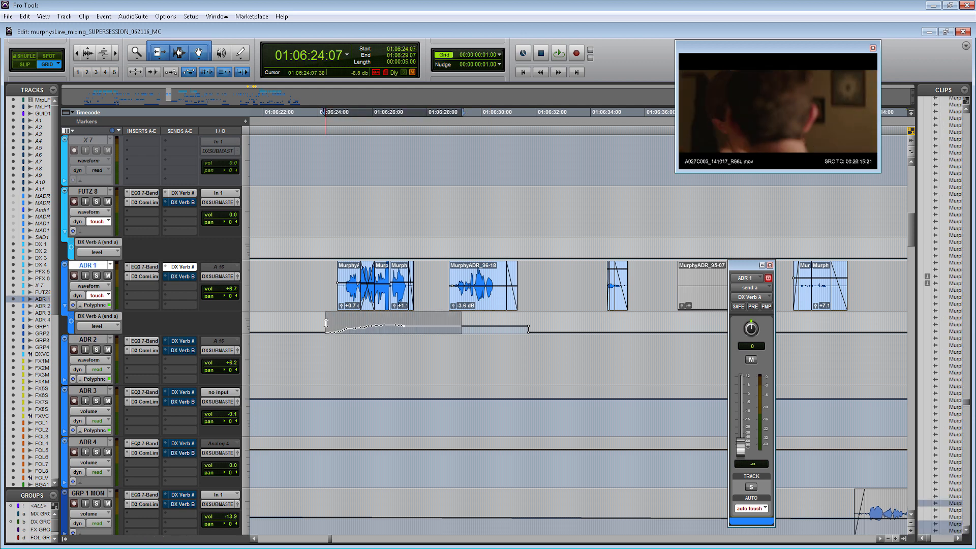
key("m")
key("m")
key("m")
key("m")
key("m")
key("m")
key("m")
key("m")
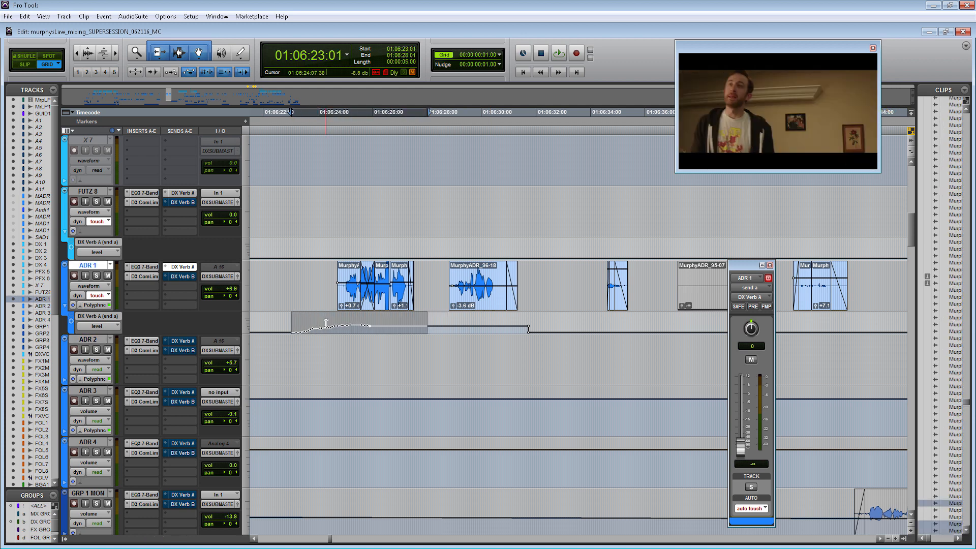
key("m")
key("m")
key("m")
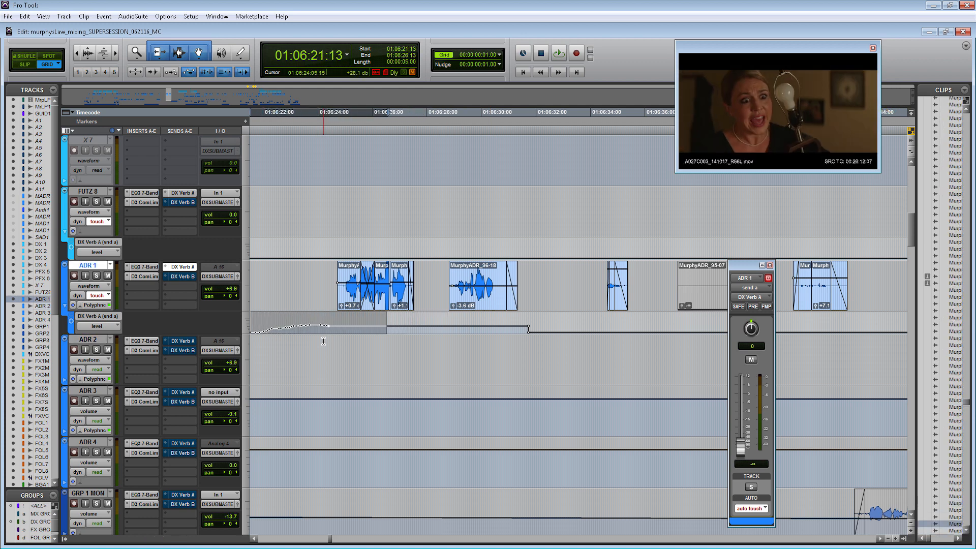
Play the ADR 1 clips from 01:06:23:18 to check the reverb, stopping at 01:06:31:12.
left_click(311, 341)
key("space")
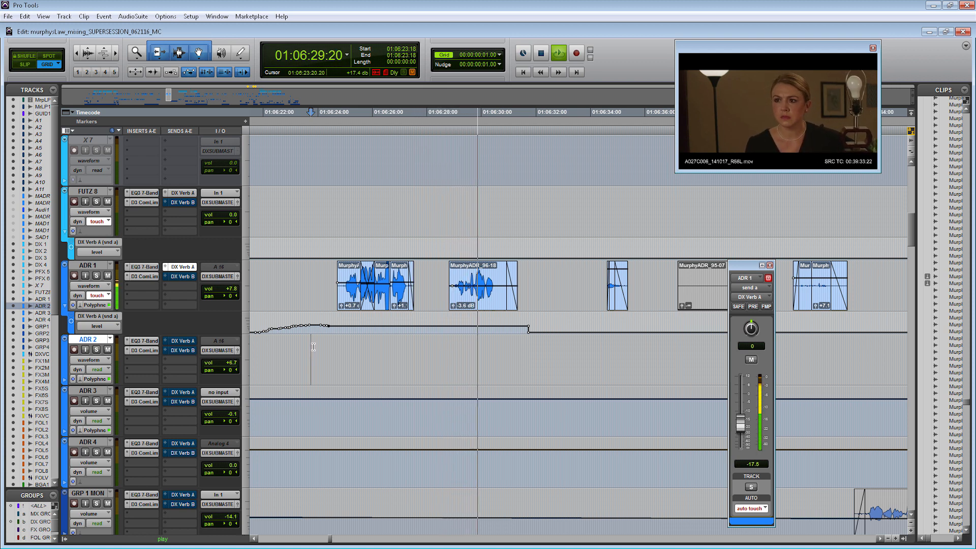
key("space")
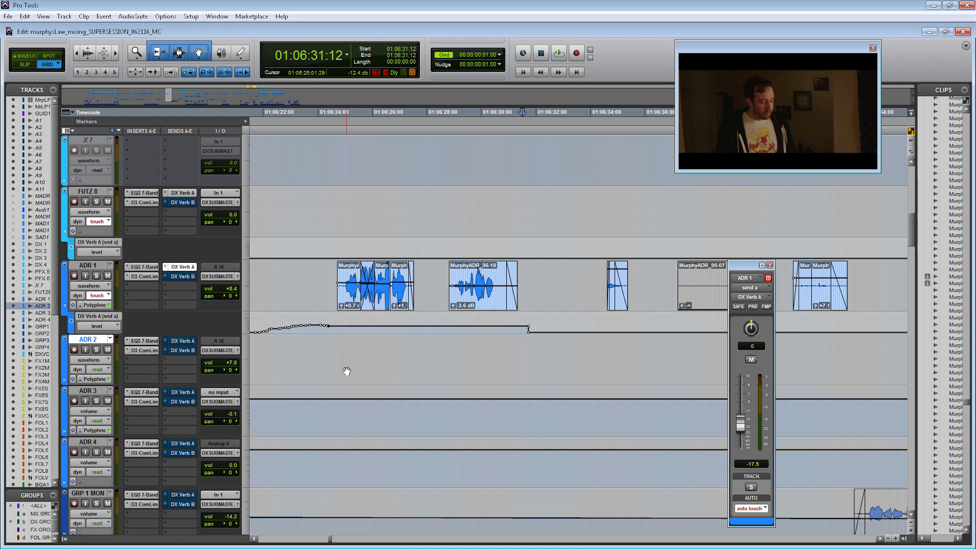
Open the D-Verb plug-in on DX Verb A and enable its Decay parameter for automation.
scroll(344, 371, "down", 10)
scroll(366, 341, "down", 13)
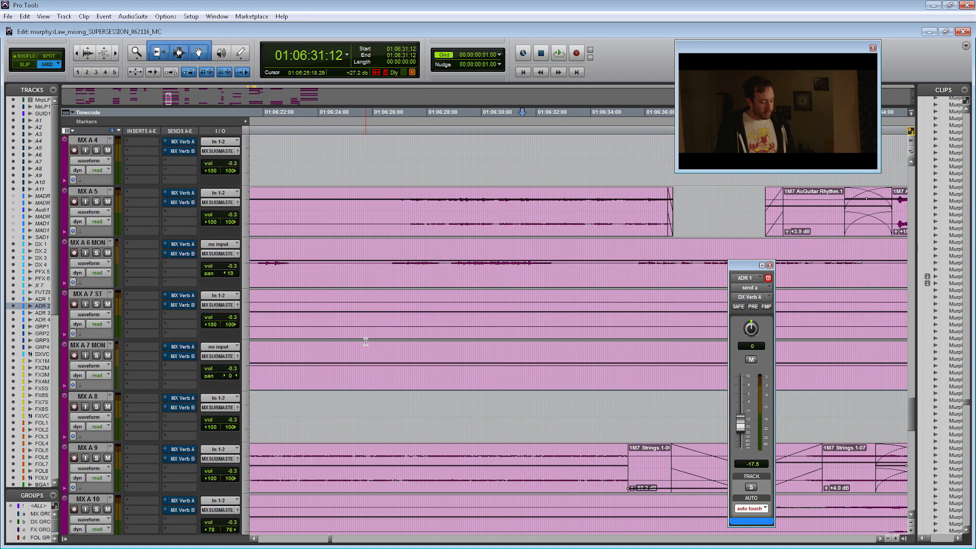
scroll(365, 342, "down", 5)
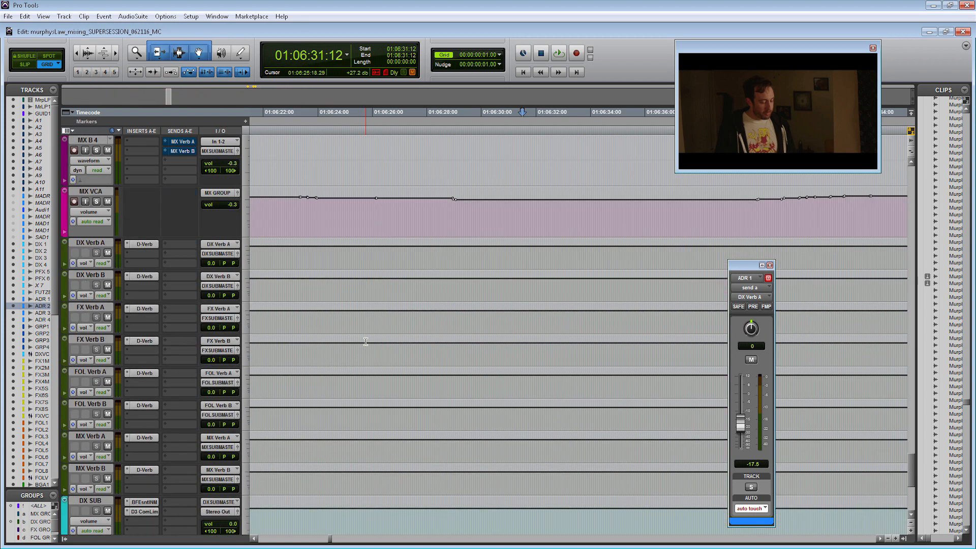
left_click(145, 245)
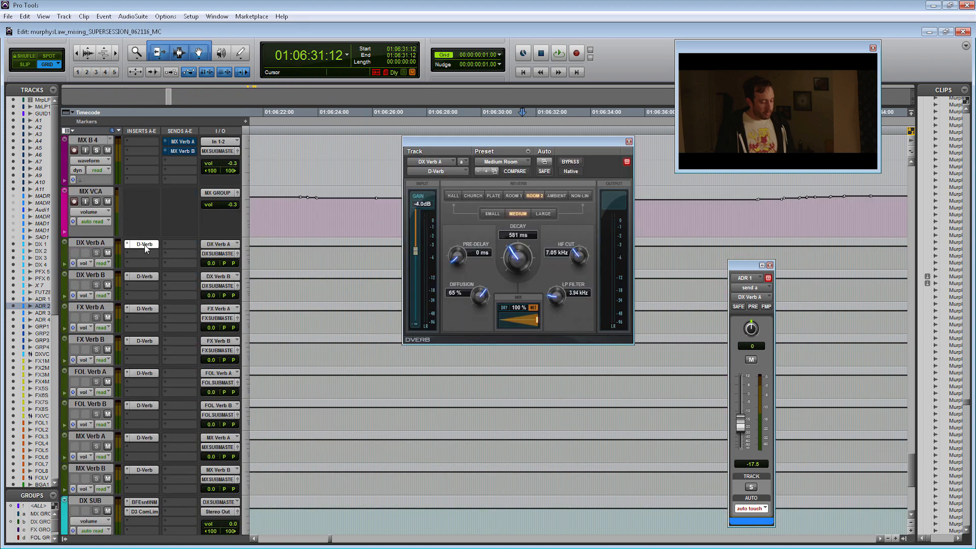
left_click(545, 162)
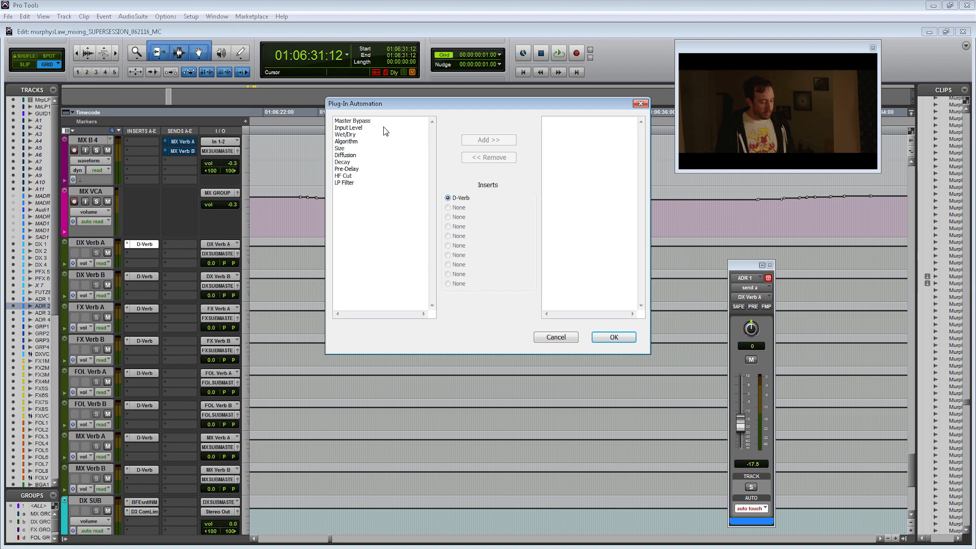
left_click(350, 162)
left_click(513, 143)
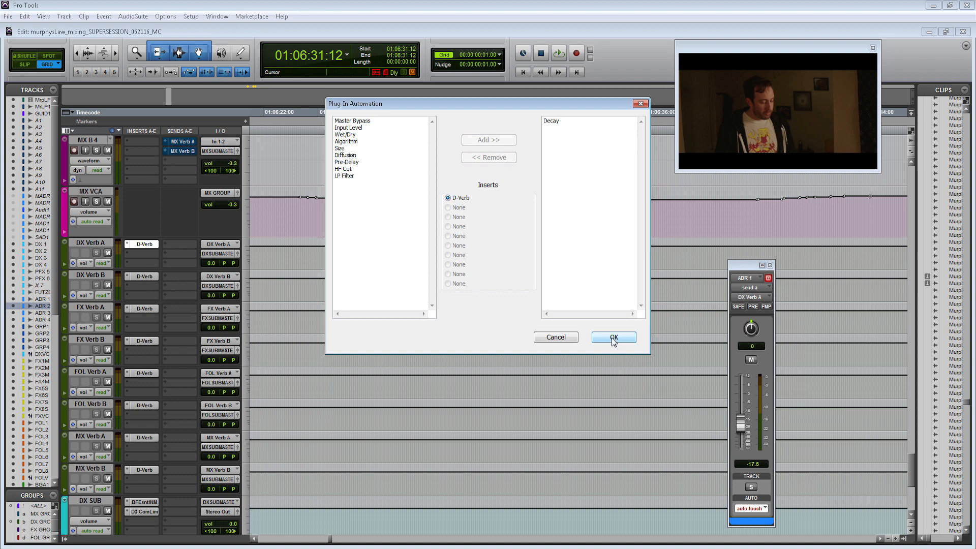
left_click(614, 338)
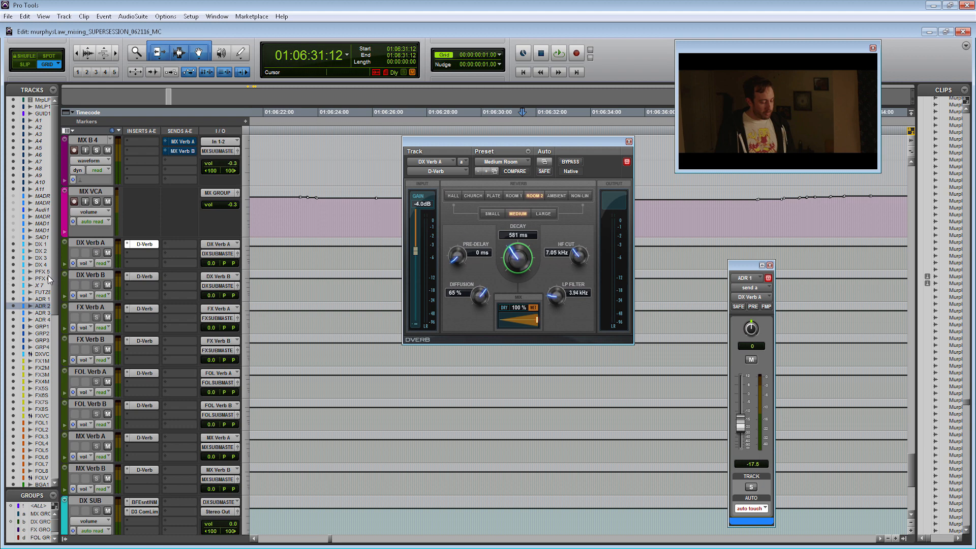
Show the D-Verb Decay parameter in an automation lane under DX Verb A and close the plug-in window.
left_click(63, 264)
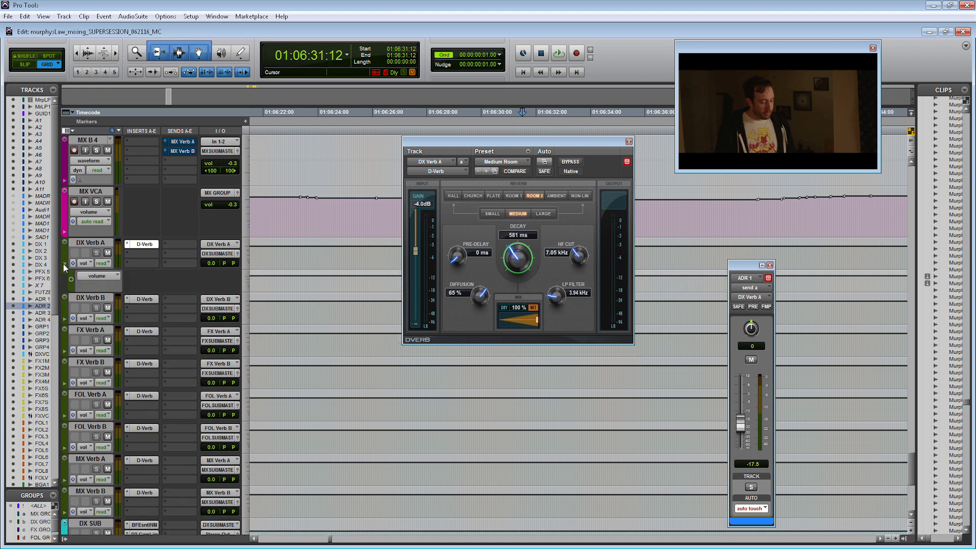
left_click(101, 276)
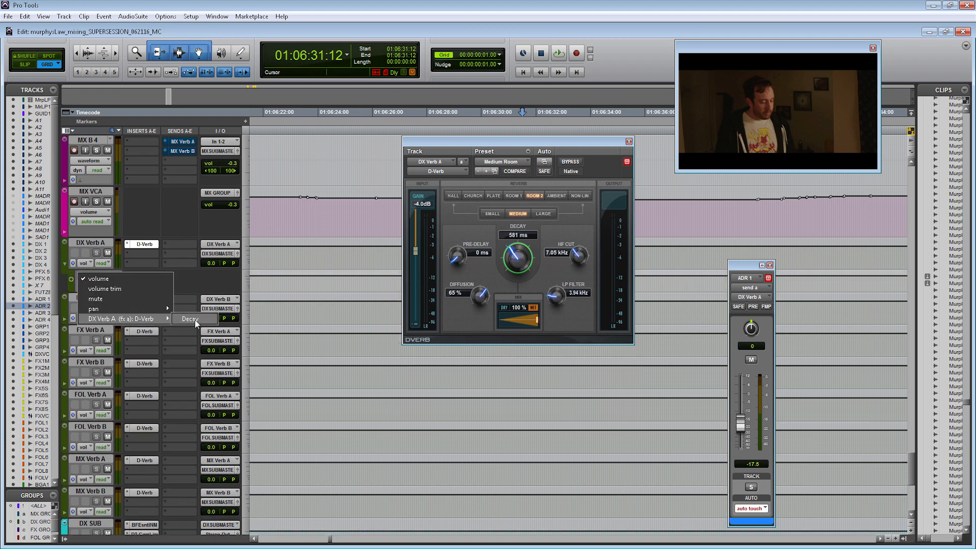
left_click(198, 320)
left_click(629, 142)
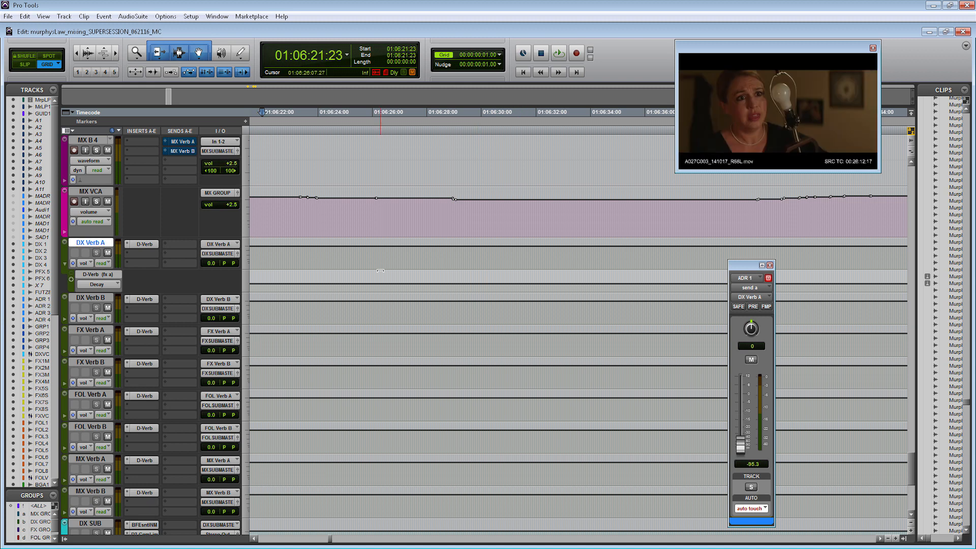
Select DX Verb A's Decay automation from 01:06:05:13 to 01:06:46:07 and try trimming its value.
key("r")
key("r")
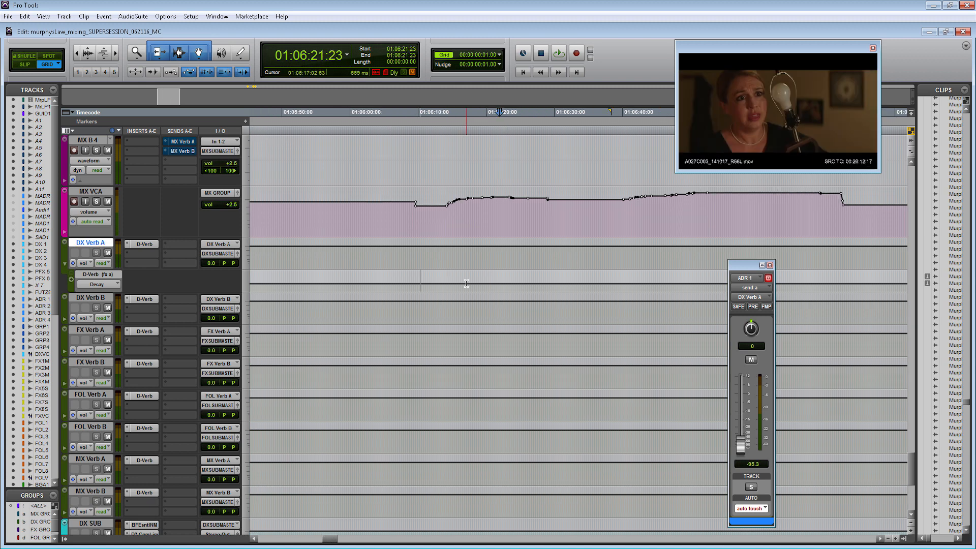
left_click_drag(416, 287, 663, 279)
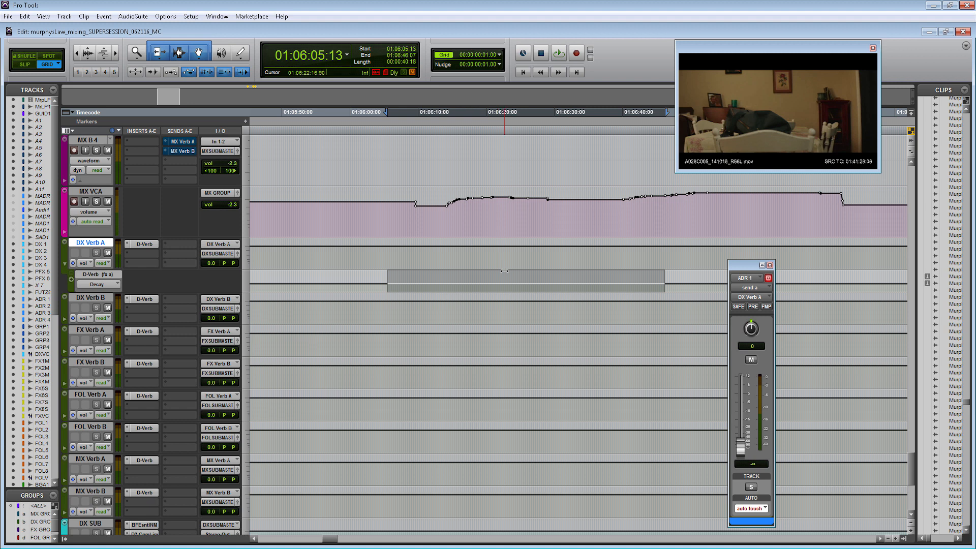
left_click_drag(504, 272, 505, 271)
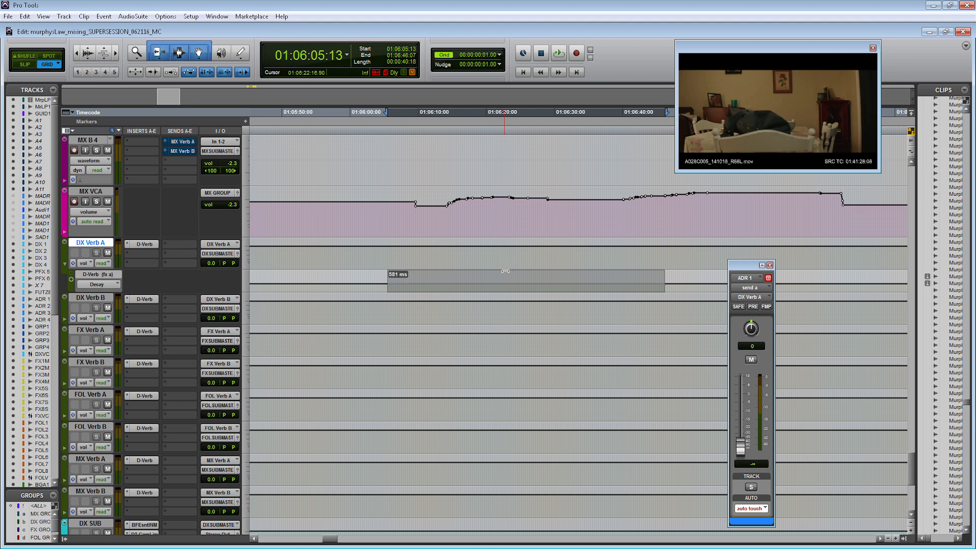
left_click_drag(505, 271, 504, 277)
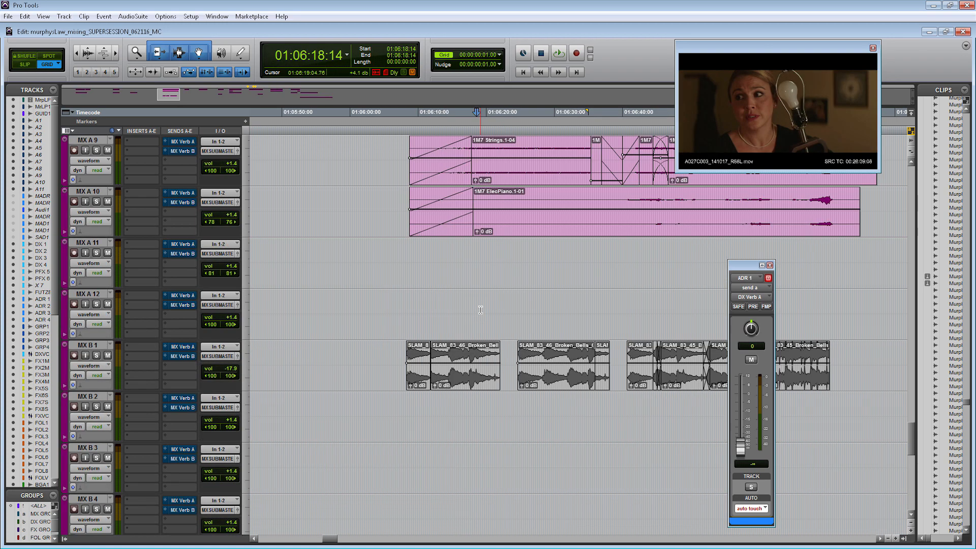
Return to ADR 1 and play its clips from 01:06:24:22, stopping at 01:06:31:13.
scroll(481, 310, "down", 15)
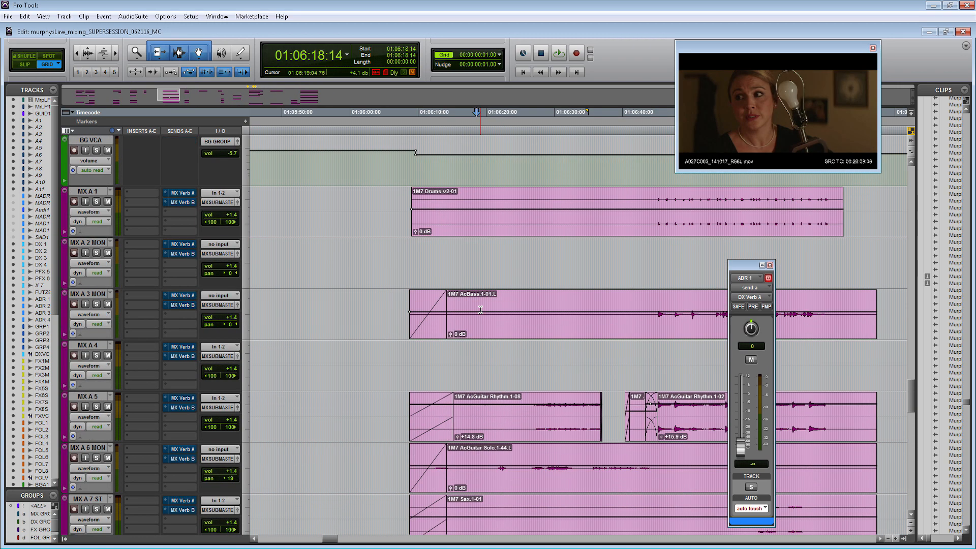
scroll(480, 309, "up", 15)
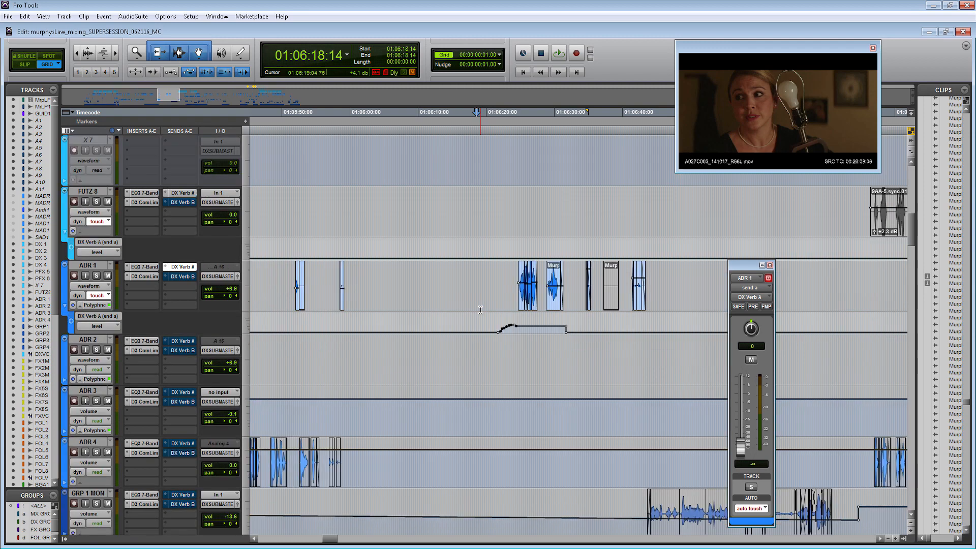
left_click(524, 346)
scroll(524, 346, "up", 4)
key("space")
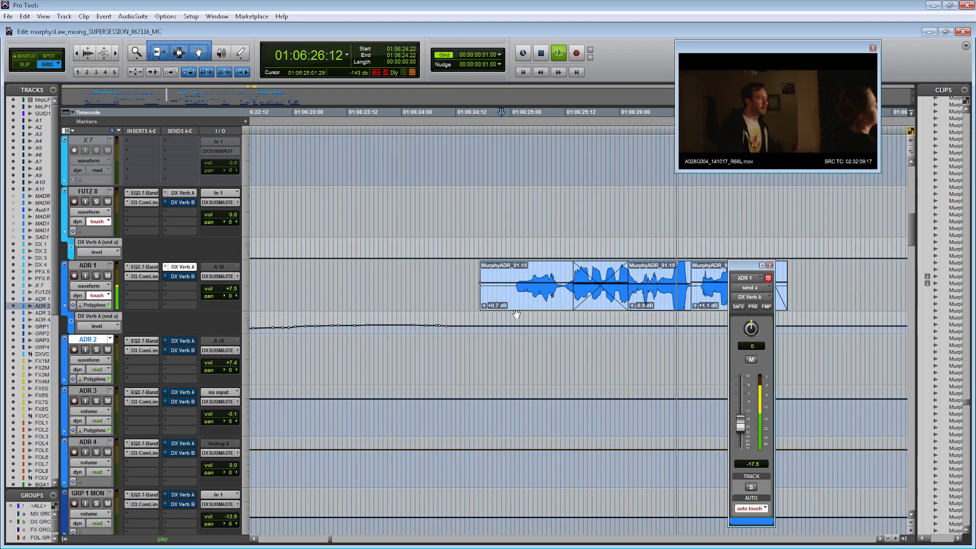
scroll(516, 318, "down", 2)
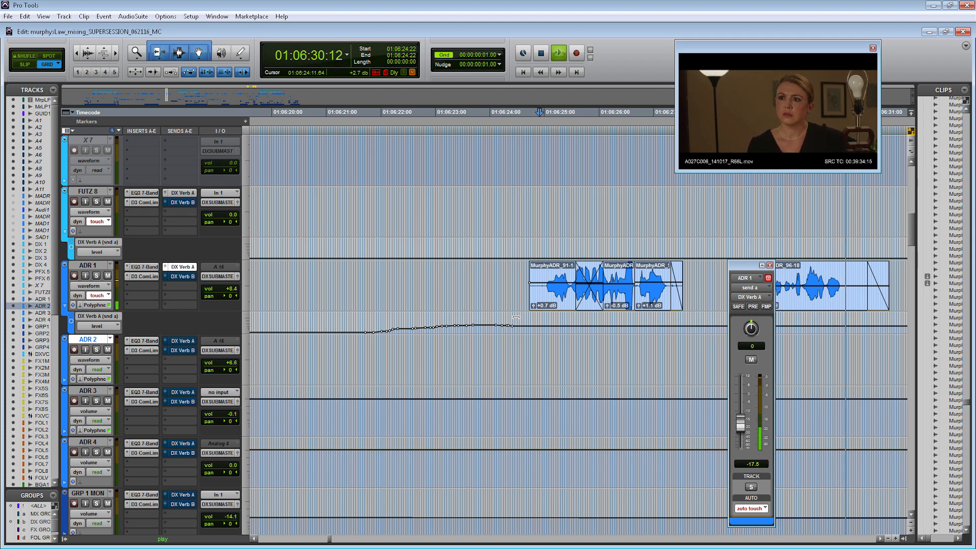
key("space")
Trim ADR 1's DX Verb A send level automation from 01:06:24:16 to 01:06:27:18 down by 4.0 dB to -21.5 dB.
key("r")
key("r")
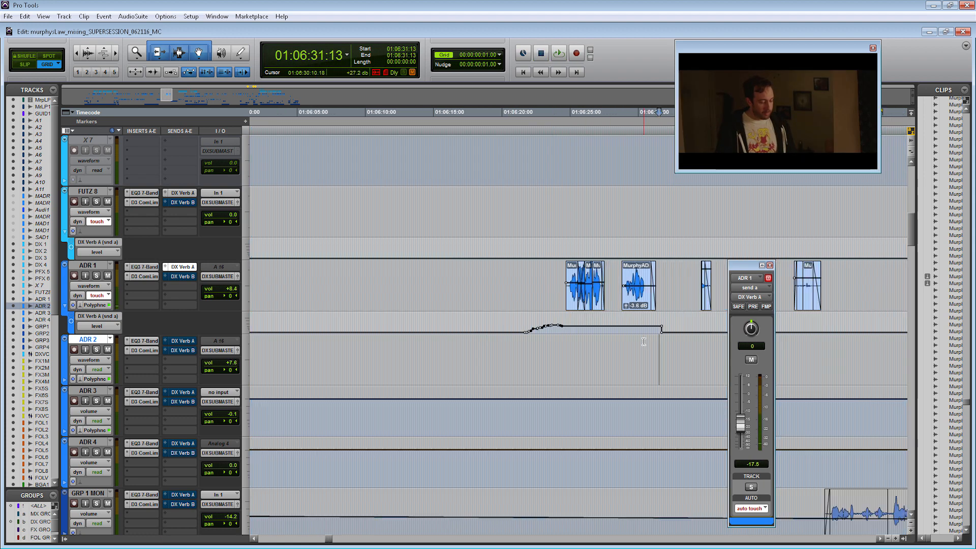
left_click(608, 342)
key("t")
key("t")
left_click_drag(576, 326, 410, 325)
left_click(456, 316)
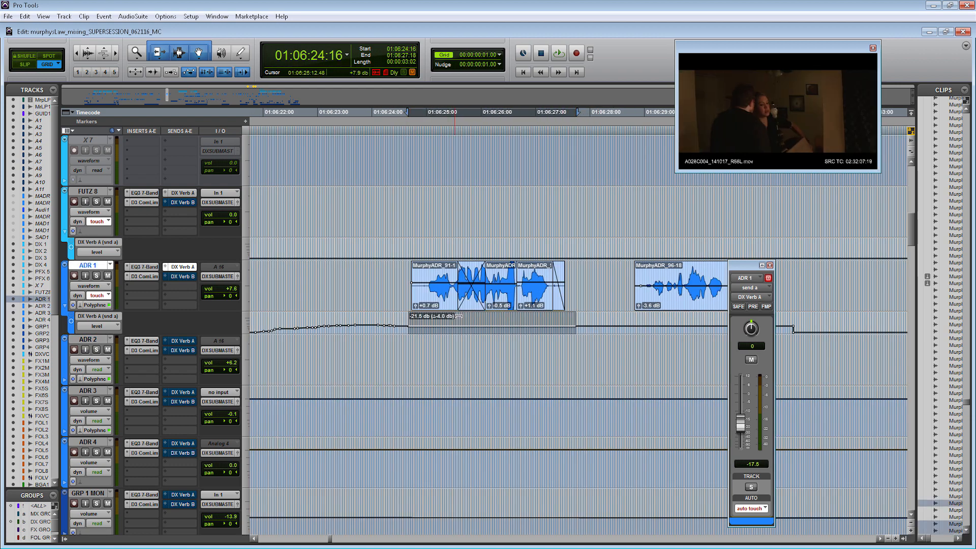
Play the ADR 1 clips from 01:06:24:11 to check the lowered reverb send, stopping at 01:06:30:13.
left_click(396, 349)
key("space")
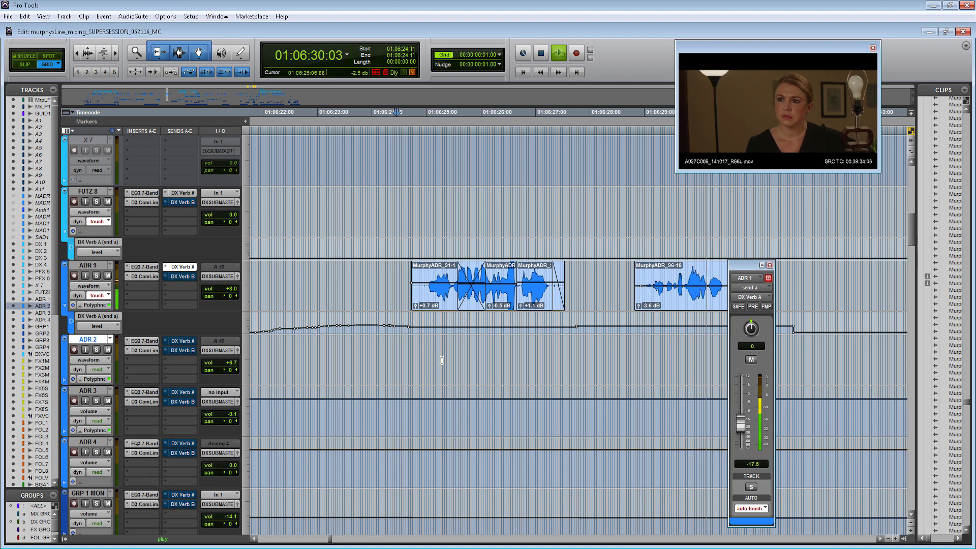
key("space")
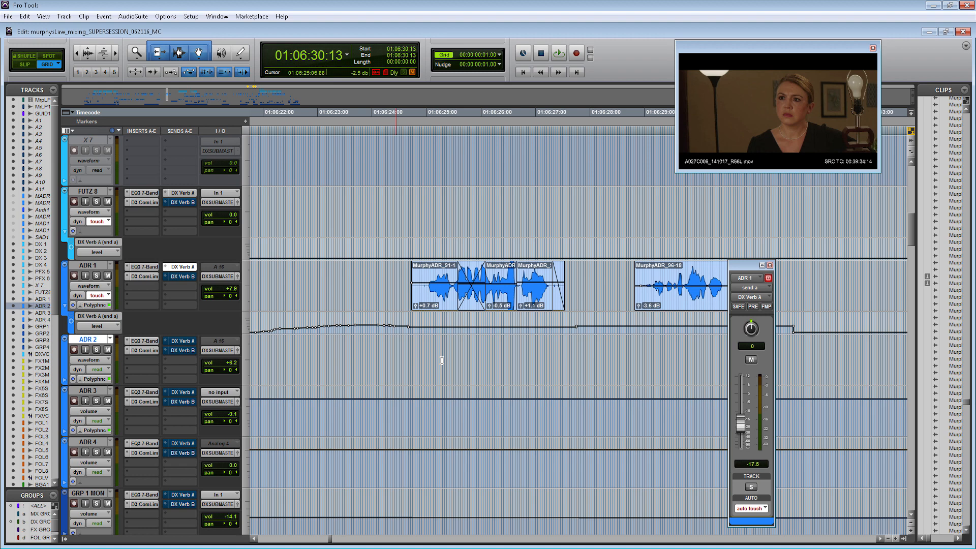
Close the ADR 1 send window and look over the clips and automation across the ADR, group and FX tracks.
left_click(770, 265)
key("ctrl+bracketleft")
key("ctrl+bracketleft")
key("ctrl+bracketleft")
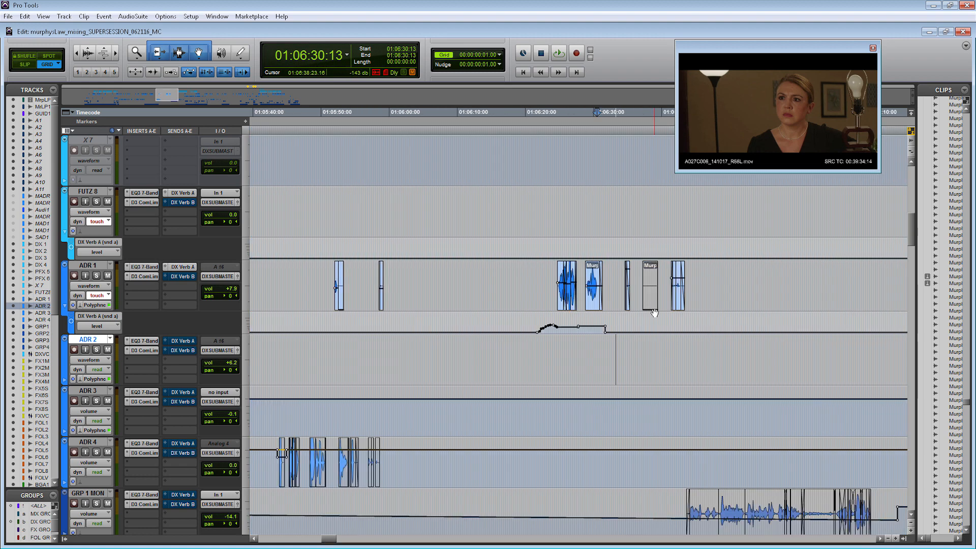
key("ctrl+bracketleft")
key("ctrl+bracketleft")
key("ctrl+bracketleft")
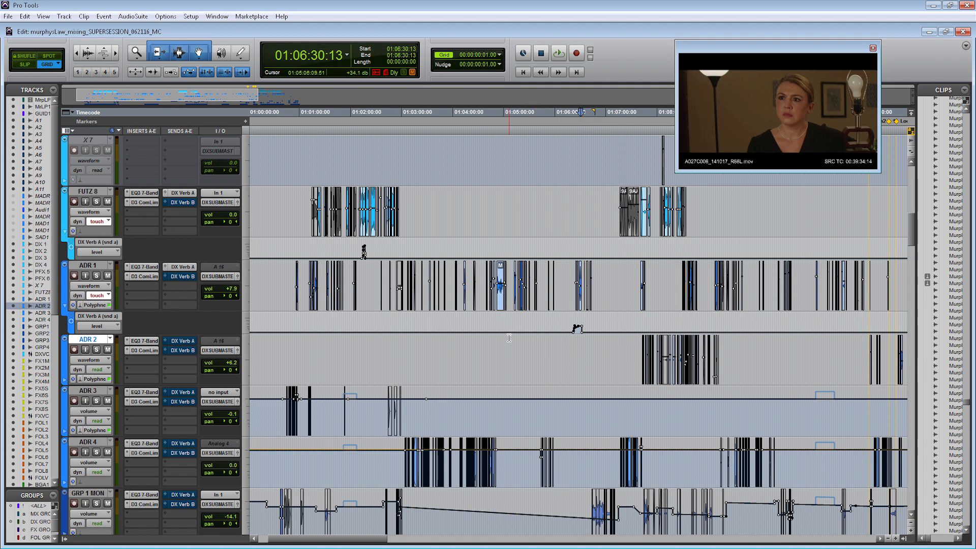
scroll(510, 341, "down", 5)
scroll(510, 341, "down", 9)
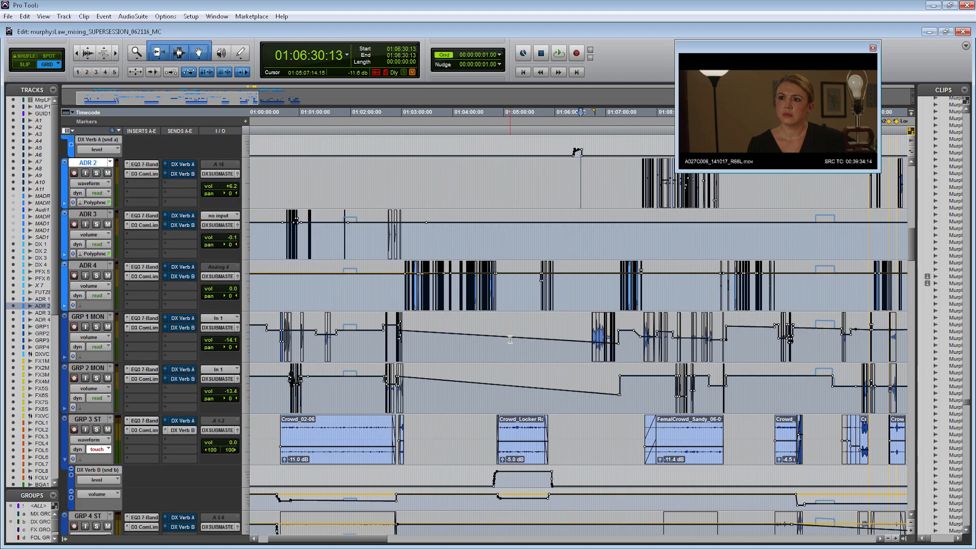
scroll(512, 349, "down", 6)
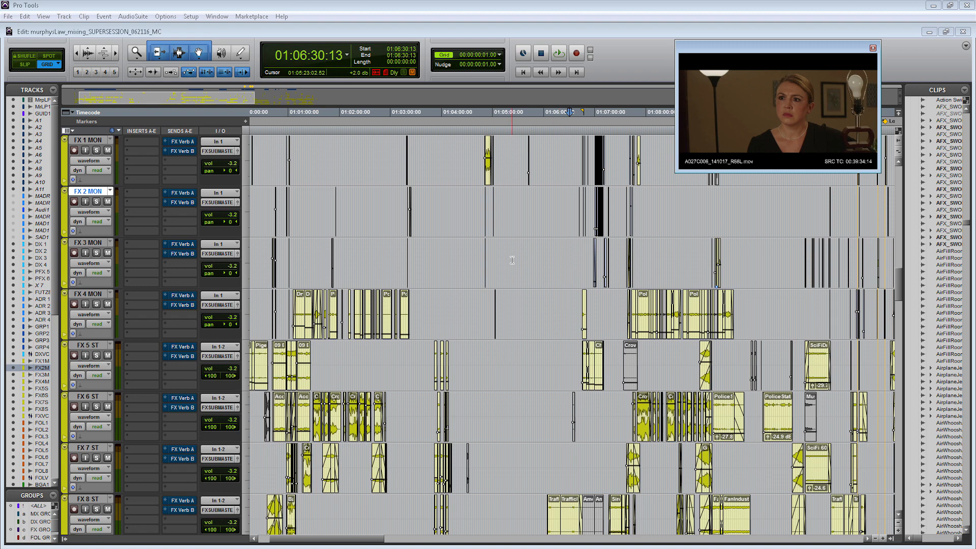
Find the opening street scene on the FX tracks and play it from 01:00:58:10, stopping at 01:01:11:06.
left_click(306, 252)
key("t")
key("t")
key("t")
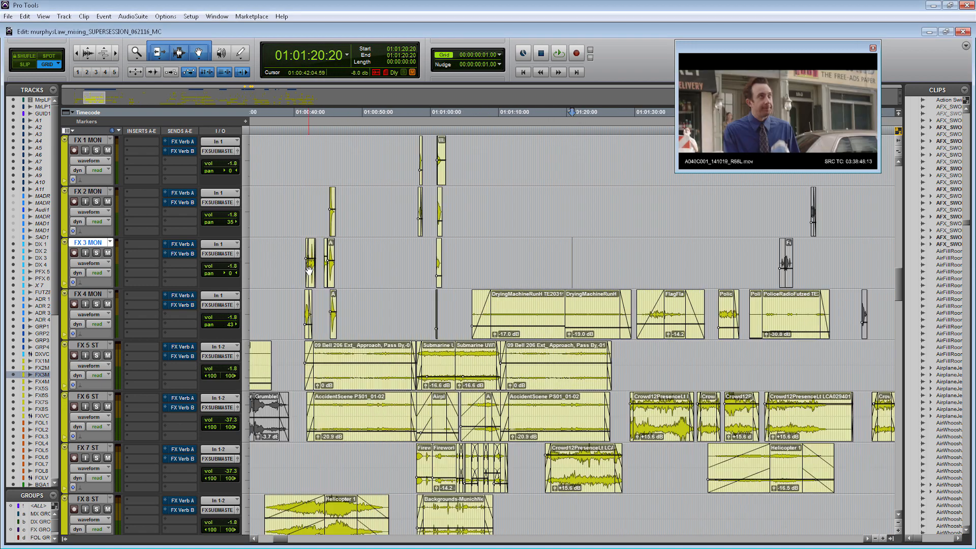
left_click(374, 255)
key("t")
key("r")
left_click(650, 256)
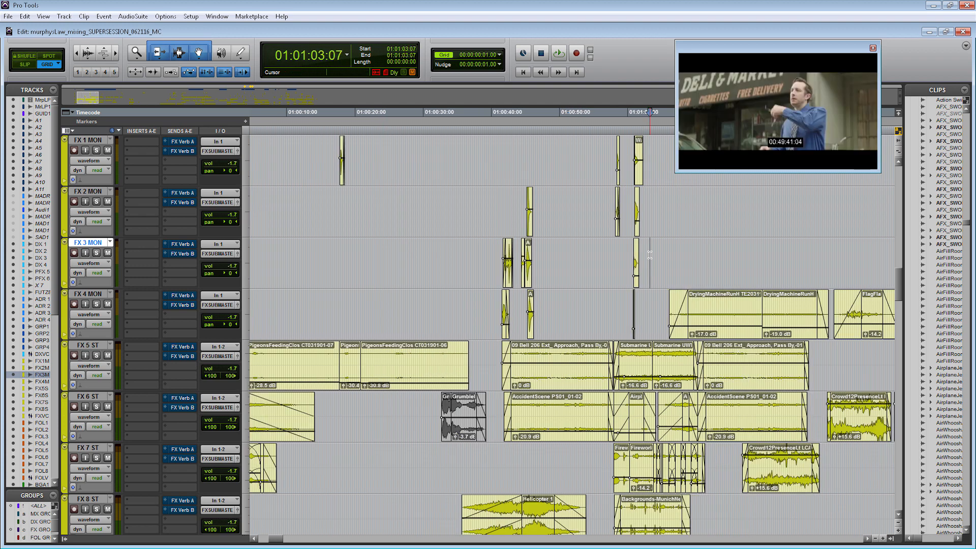
key("t")
key("t")
key("t")
key("r")
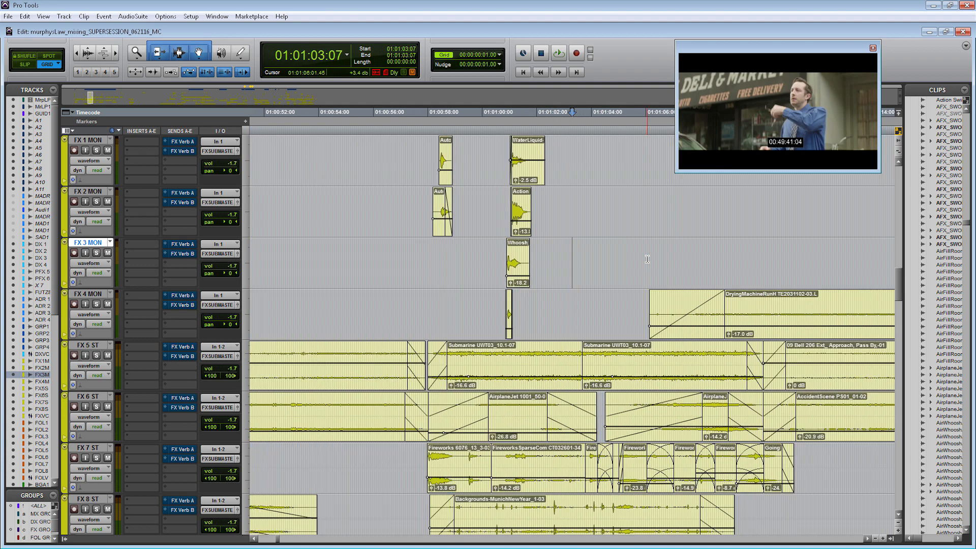
left_click(439, 257)
key("space")
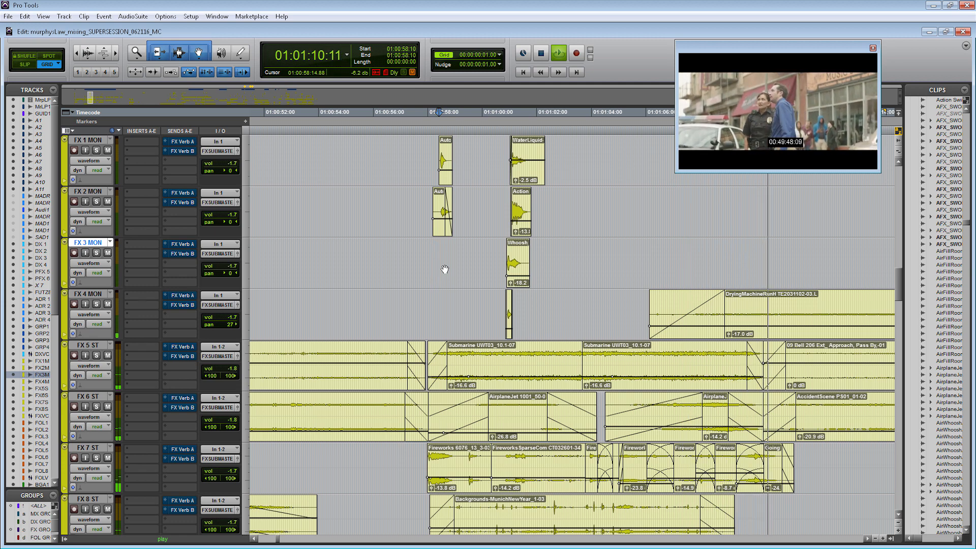
key("space")
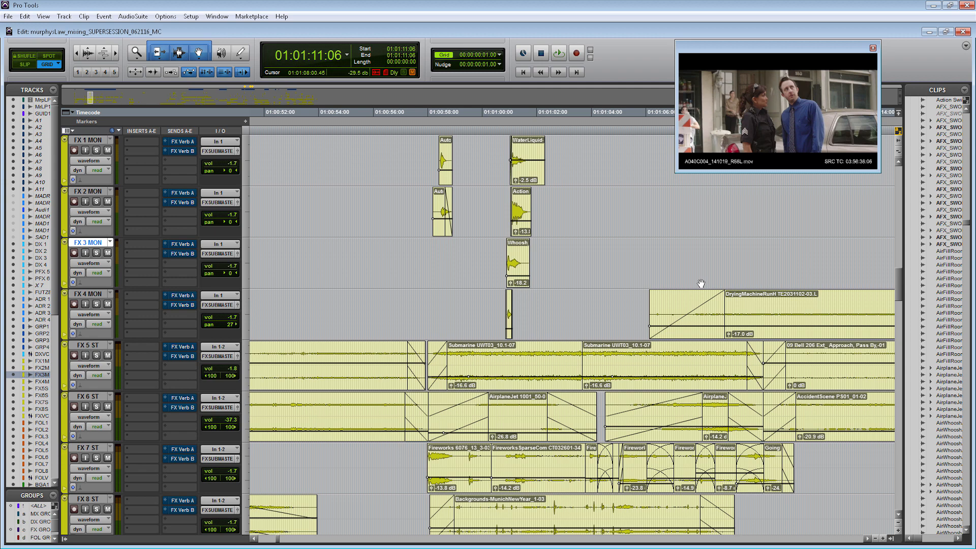
Unmute the FX Verb B sends on all tracks from FX 1 MON through FX 8 ST.
right_click(182, 151)
left_click(227, 154)
right_click(182, 203)
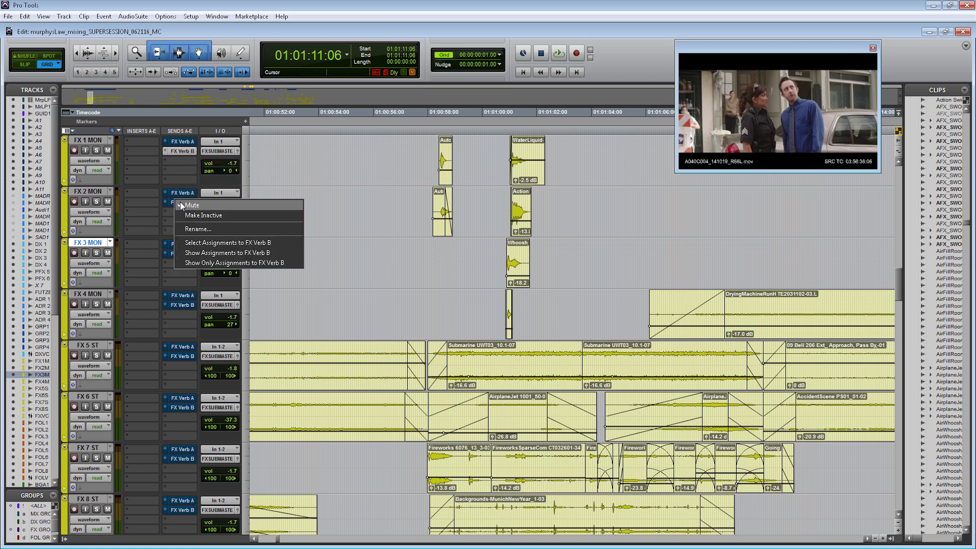
left_click(183, 206)
right_click(182, 408)
left_click(189, 412)
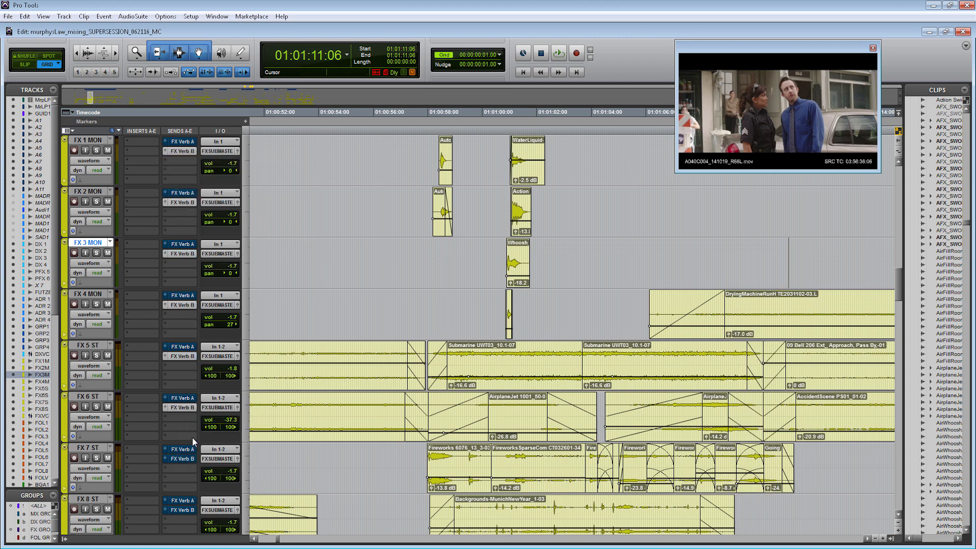
right_click(182, 459)
left_click(190, 463)
right_click(182, 510)
left_click(212, 439)
Select the tracks FX 1 MON through FX 8 ST and set them all to touch automation.
scroll(95, 454, "down", 1)
left_click(95, 454)
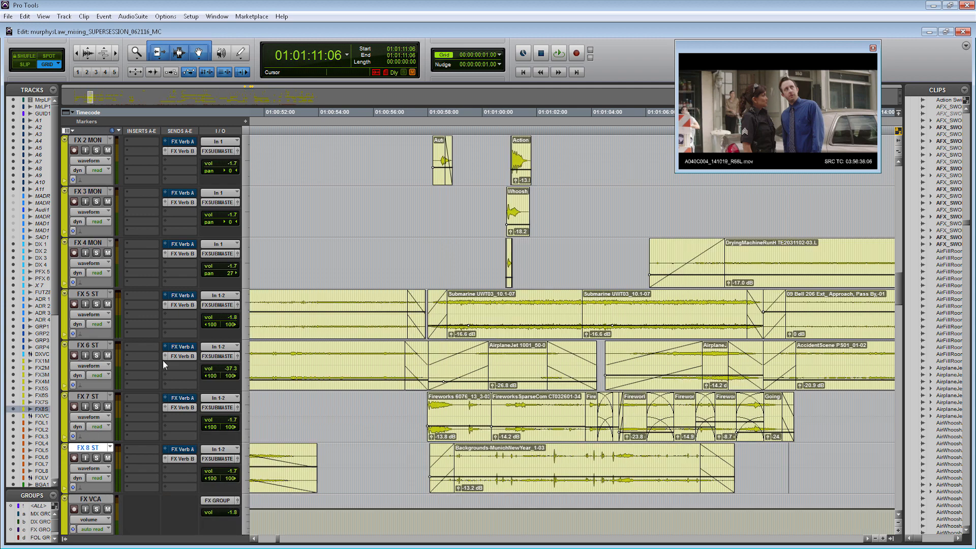
scroll(163, 360, "up", 2)
left_click(88, 191, "shift")
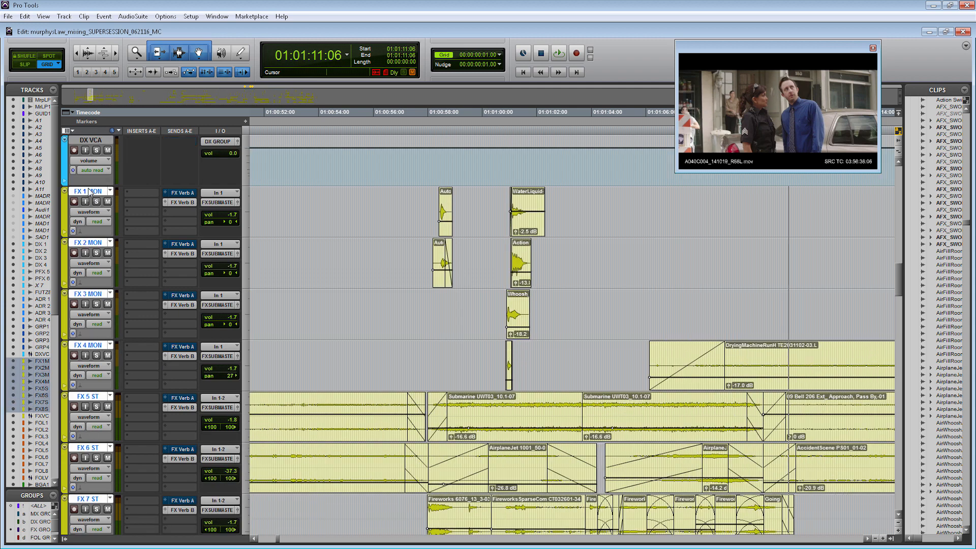
left_click(96, 222)
left_click(102, 243)
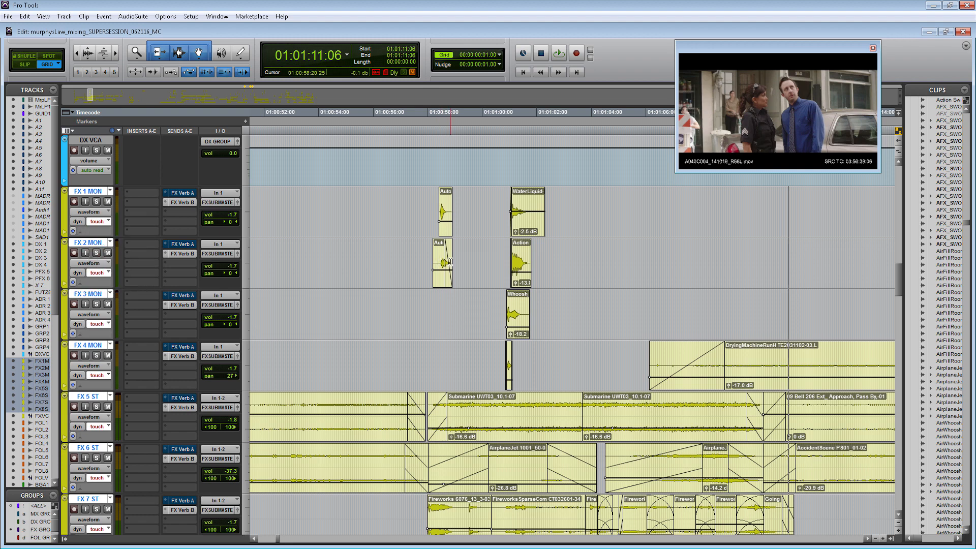
Play the street scene from 01:00:58:01 and write a raised FX Verb B send level on FX 1 MON.
left_click(491, 214)
left_click(429, 206)
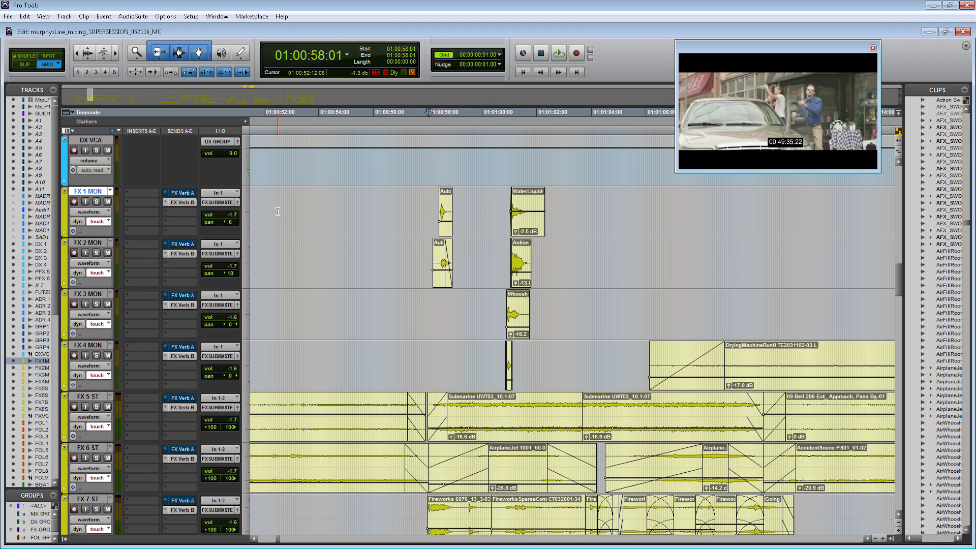
left_click(191, 202)
key("space")
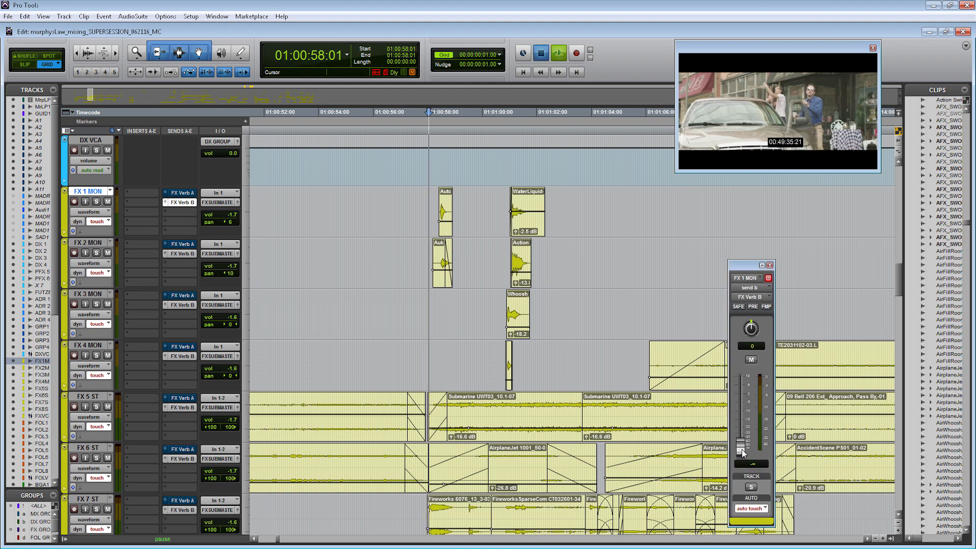
left_click_drag(740, 451, 743, 399)
key("space")
Open the FX Verb B send of FX 2 MON and write a raised level of about -8.9 dB during playback.
left_click(181, 253)
key("space")
key("space")
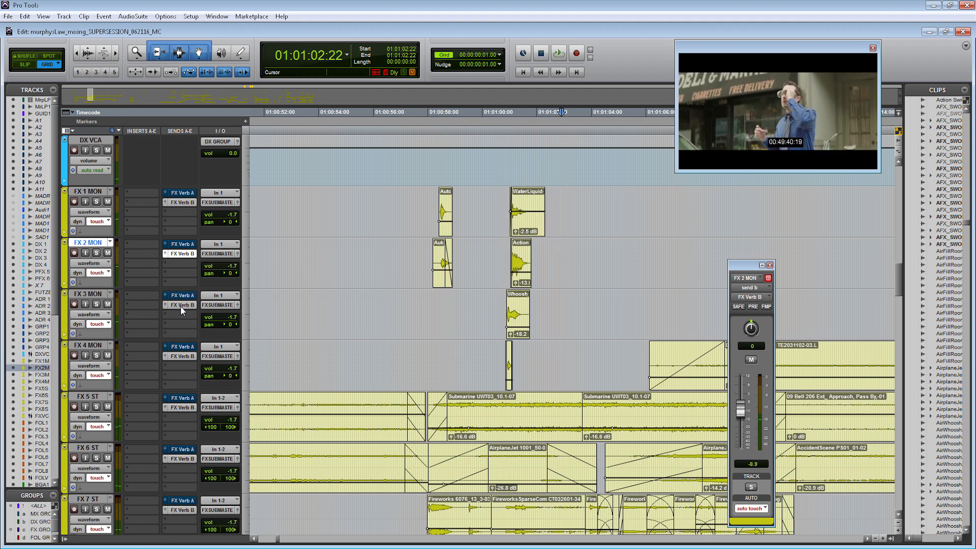
Write raised FX Verb B send levels during playback on FX 3 MON and the FX tracks below it.
left_click(180, 305)
key("space")
left_click_drag(742, 454, 751, 426)
key("space")
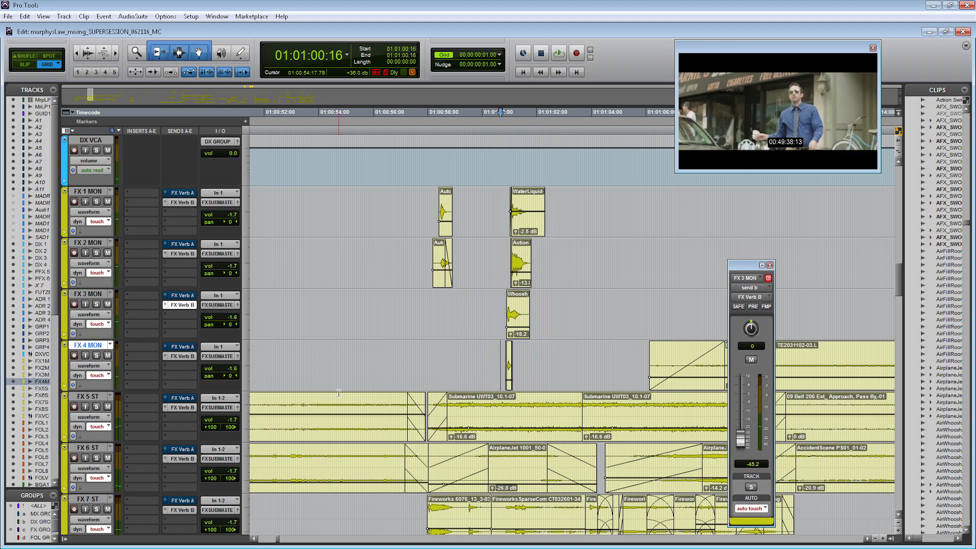
key("space")
left_click_drag(742, 448, 742, 394)
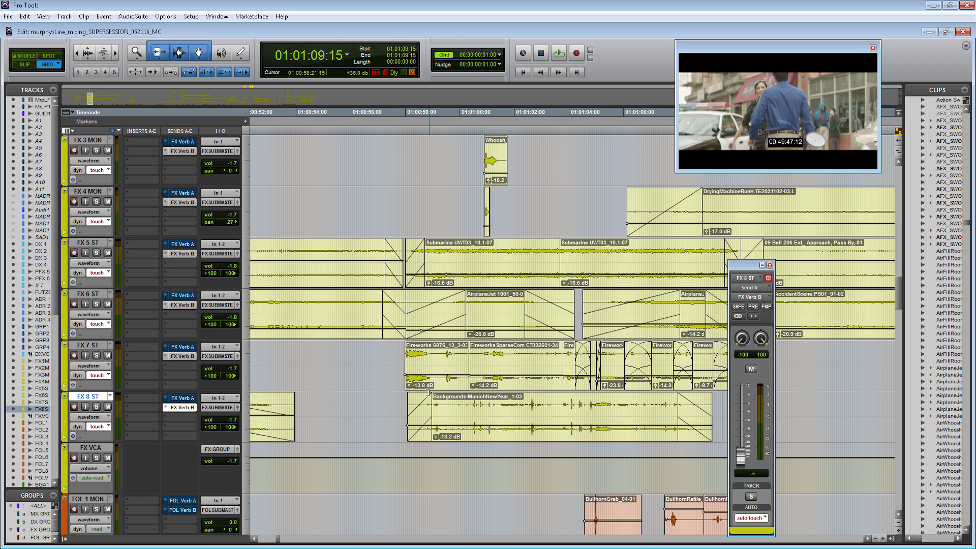
Close the FX 8 ST send window and look over the foley clips on the FOL tracks around 01:09:37:08.
left_click(770, 265)
key("r")
key("r")
key("r")
key("r")
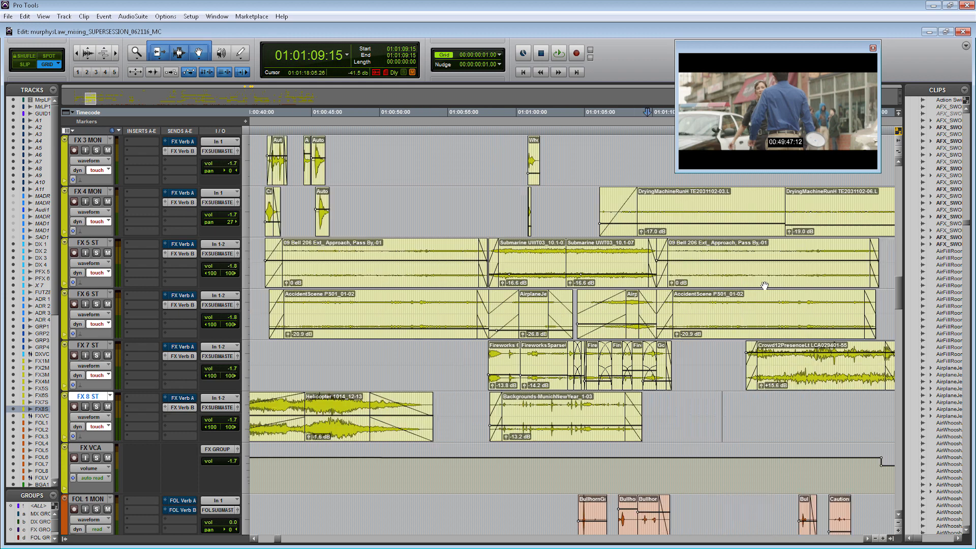
key("r")
key("r")
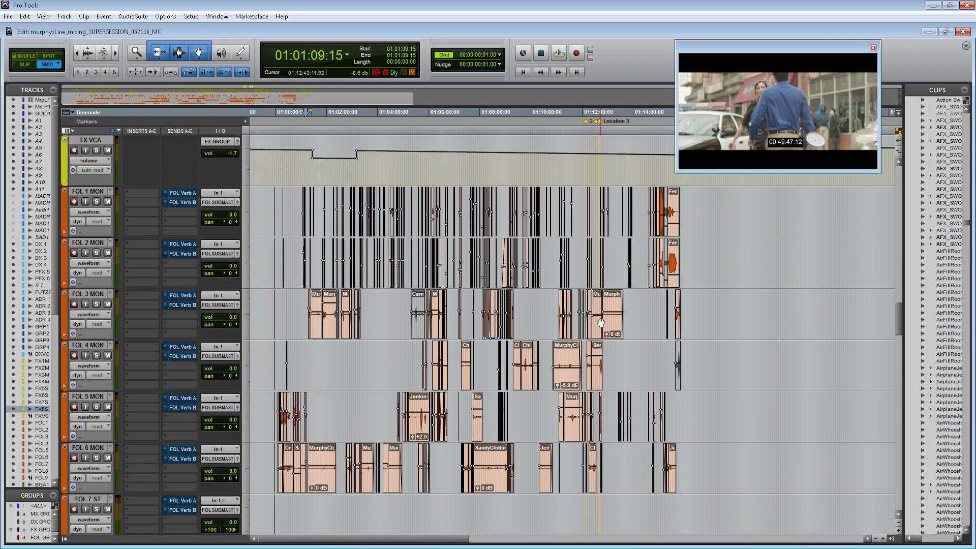
scroll(584, 295, "down", 6)
left_click(521, 303)
key("t")
key("t")
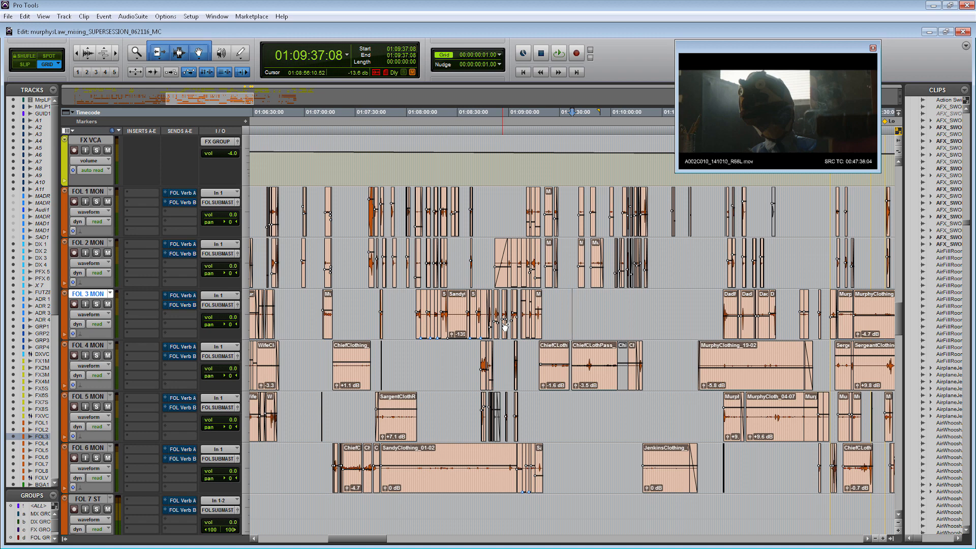
Find the WifeBoxofStuff clips on FOL 2 MON around 01:06:23 and play that passage.
key("r")
left_click(416, 277)
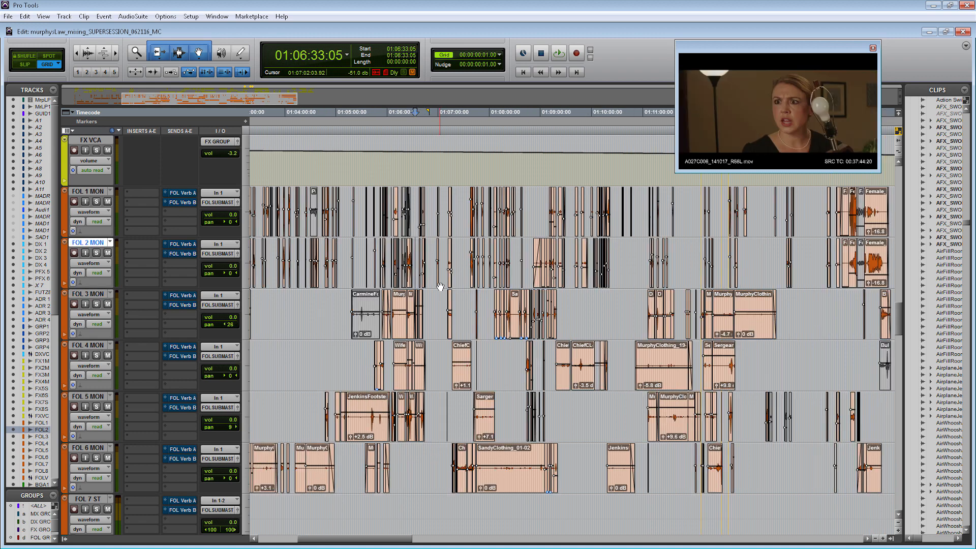
key("t")
key("t")
key("t")
key("t")
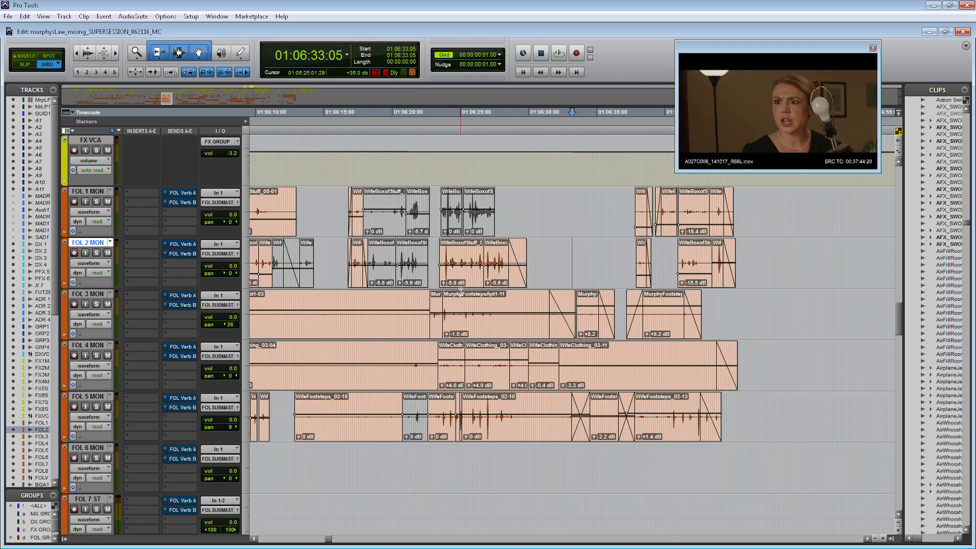
key("r")
left_click(503, 252)
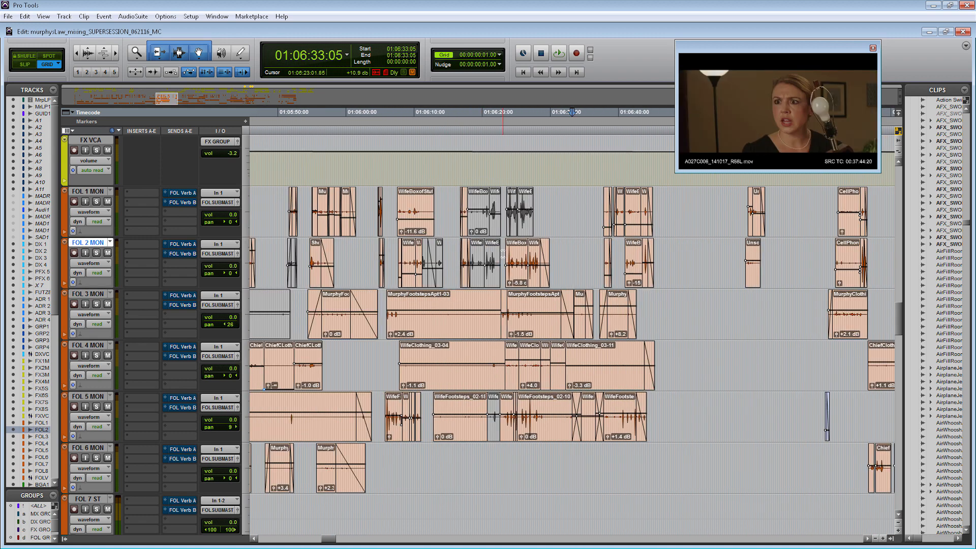
key("t")
key("t")
key("t")
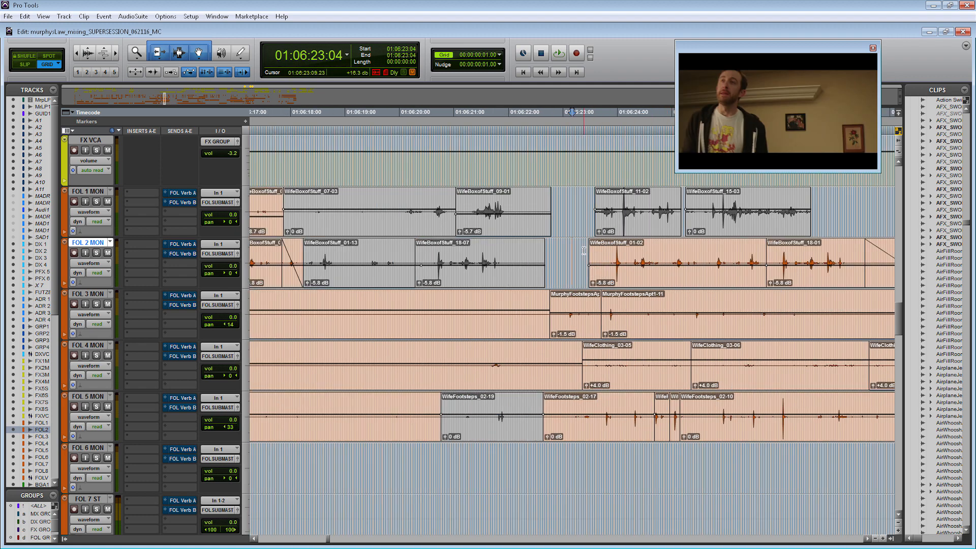
left_click(609, 248)
key("space")
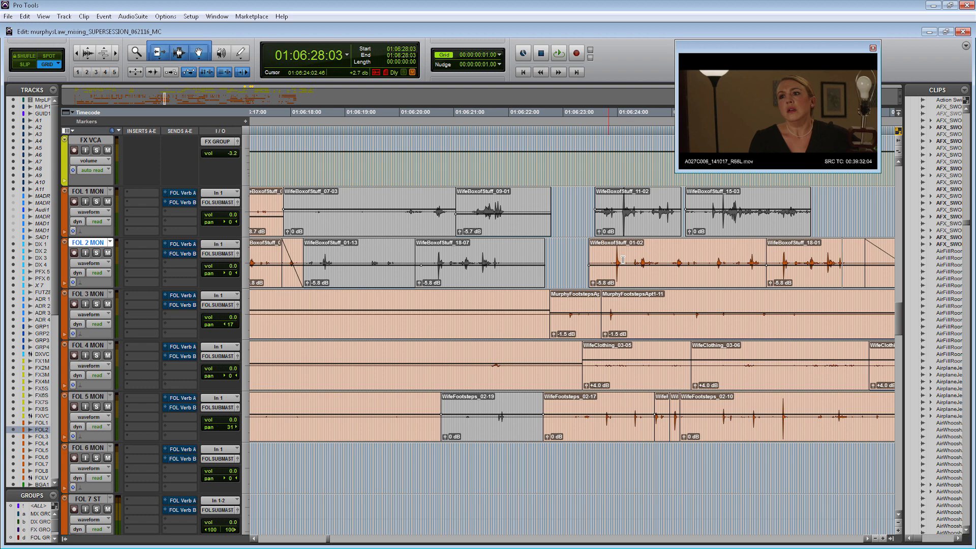
Unmute the FOL Verb A send on FOL 2 MON and set the track to touch automation.
left_click(588, 257)
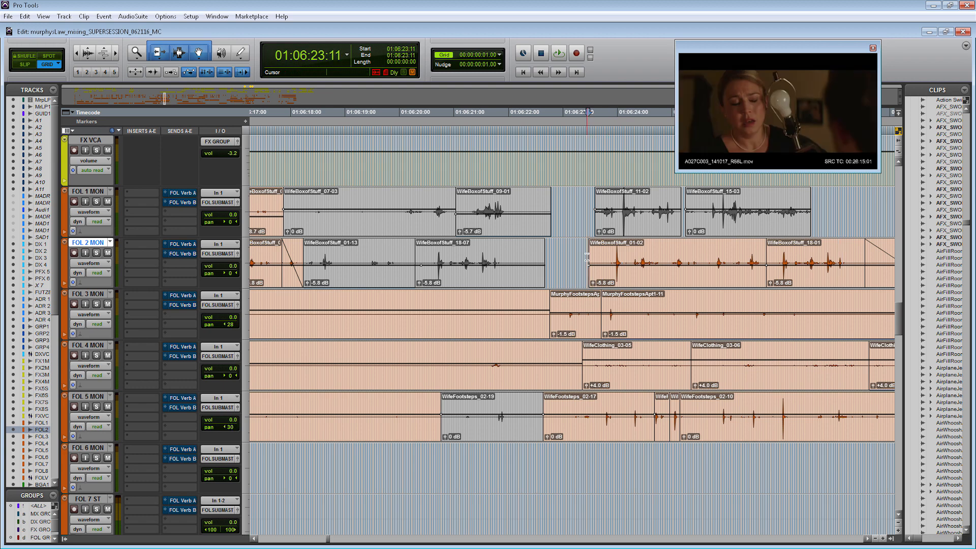
key("r")
right_click(180, 244)
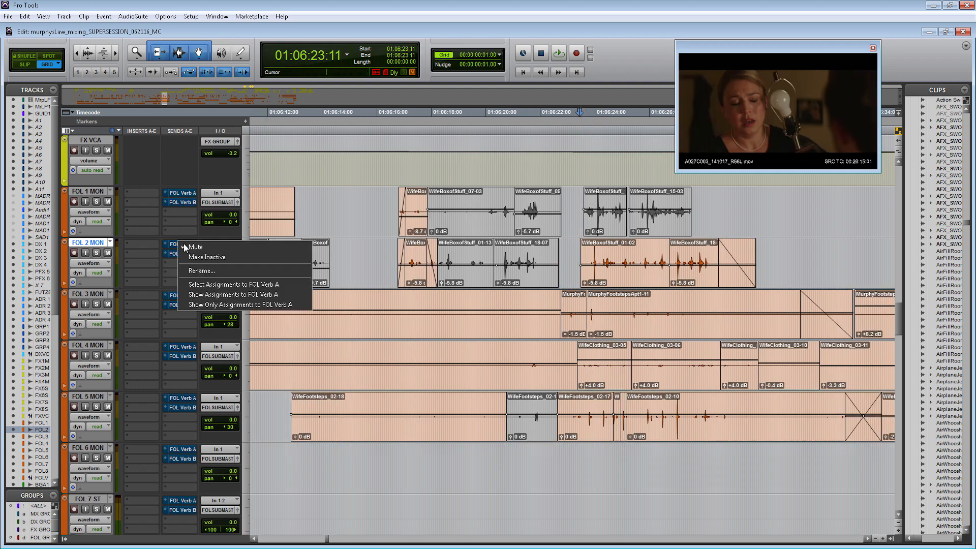
left_click(206, 257)
left_click(578, 258)
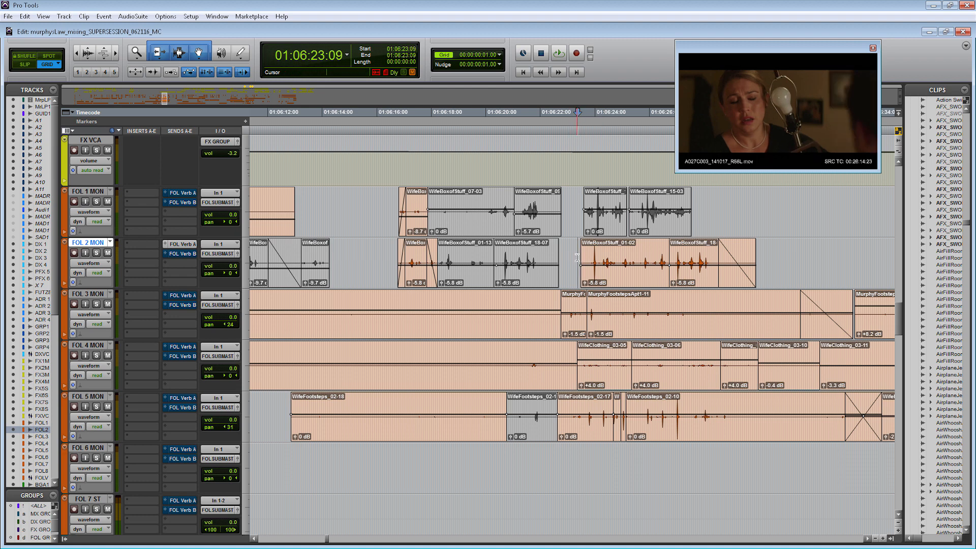
left_click(107, 272)
left_click(117, 294)
Play from 01:06:23:05 and write a FOL Verb A send level of about -15.1 dB on FOL 2 MON.
left_click(187, 247)
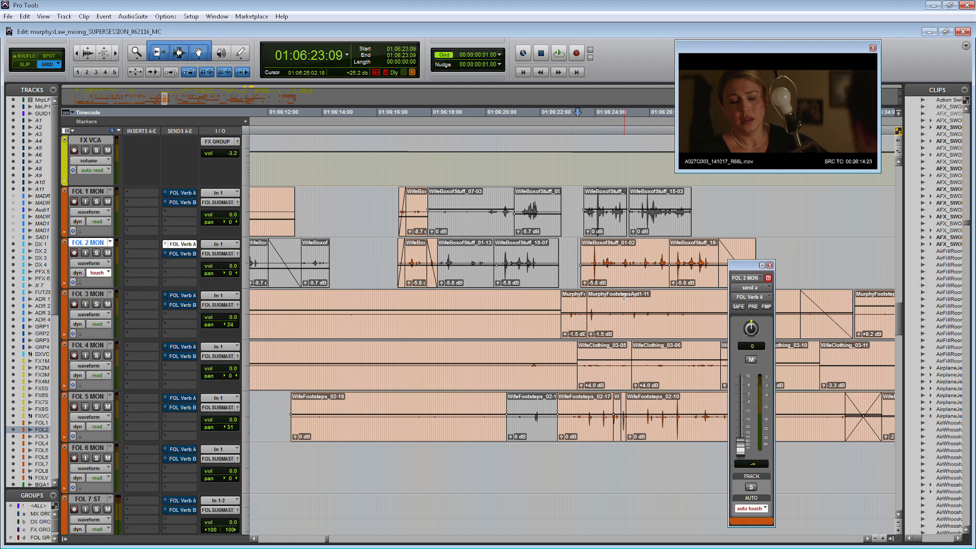
left_click(574, 259)
key("space")
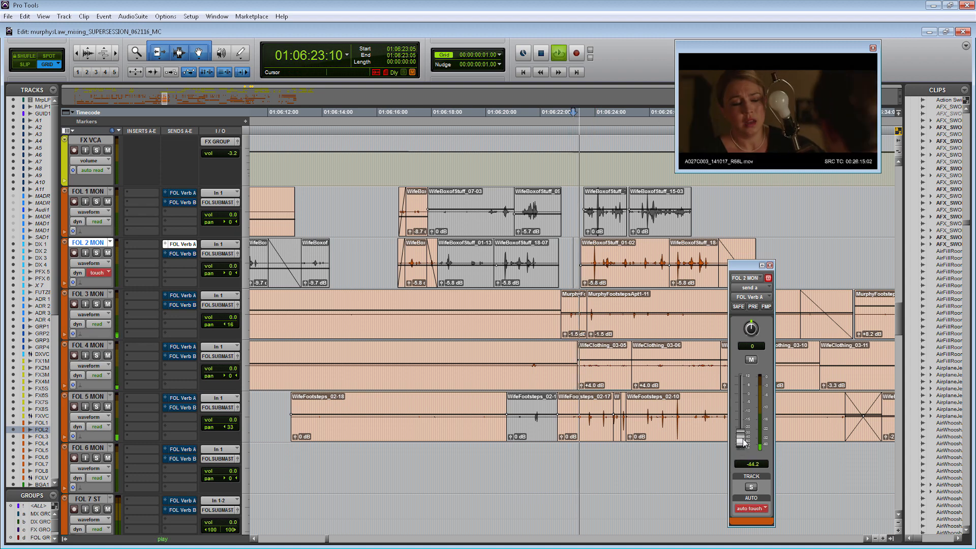
left_click_drag(741, 447, 746, 425)
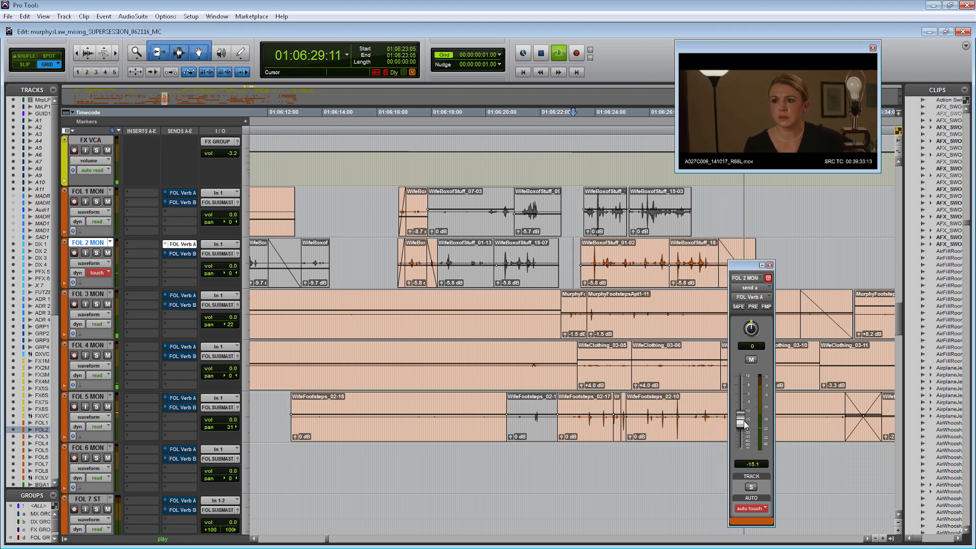
key("space")
Write a lower main output volume on FOL 2 MON while playing the WifeBoxofStuff clips, and close the output window.
left_click_drag(747, 265, 807, 263)
left_click(237, 255)
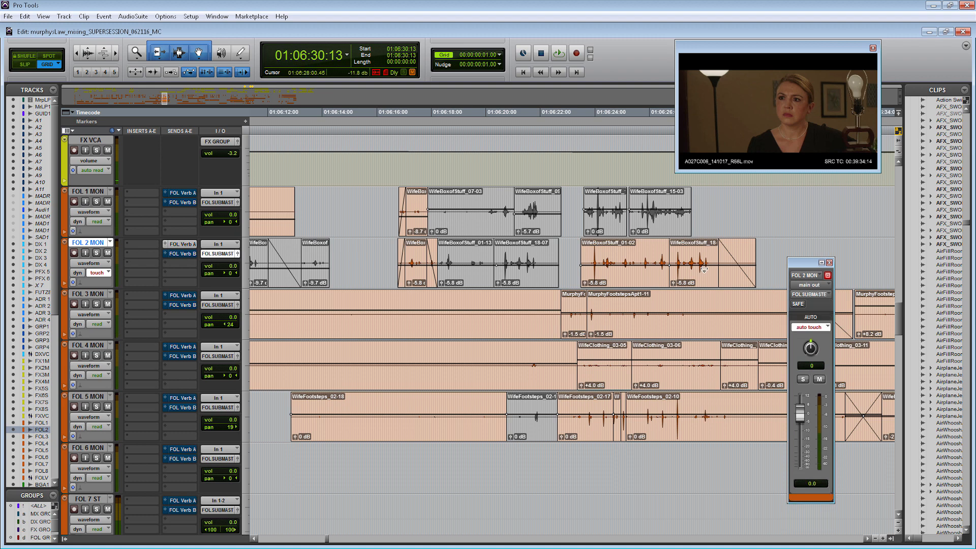
left_click(569, 253)
key("space")
left_click_drag(798, 409, 800, 426)
key("space")
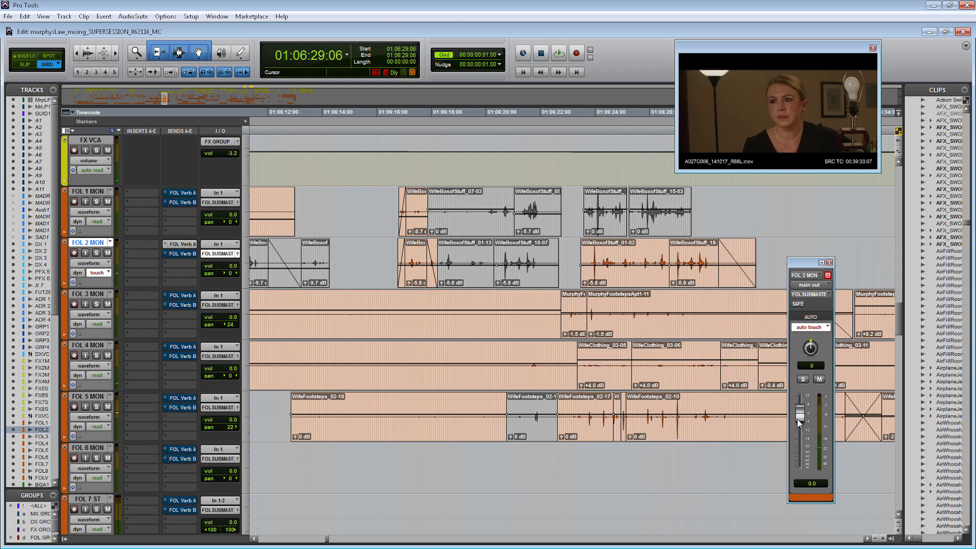
left_click(829, 262)
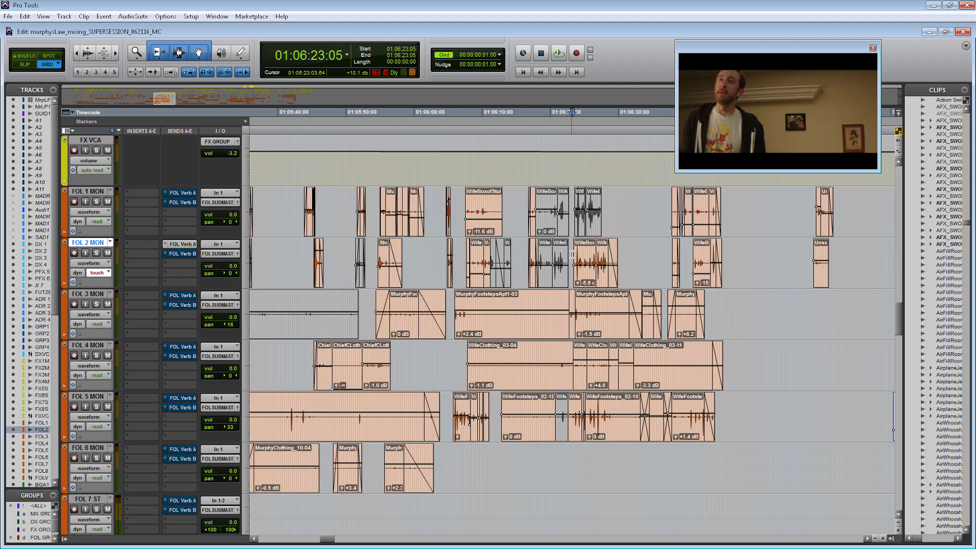
Go to the music tracks and locate the end of the 1M15 Brass and Strings cue near 01:14:34:18.
left_click(570, 252)
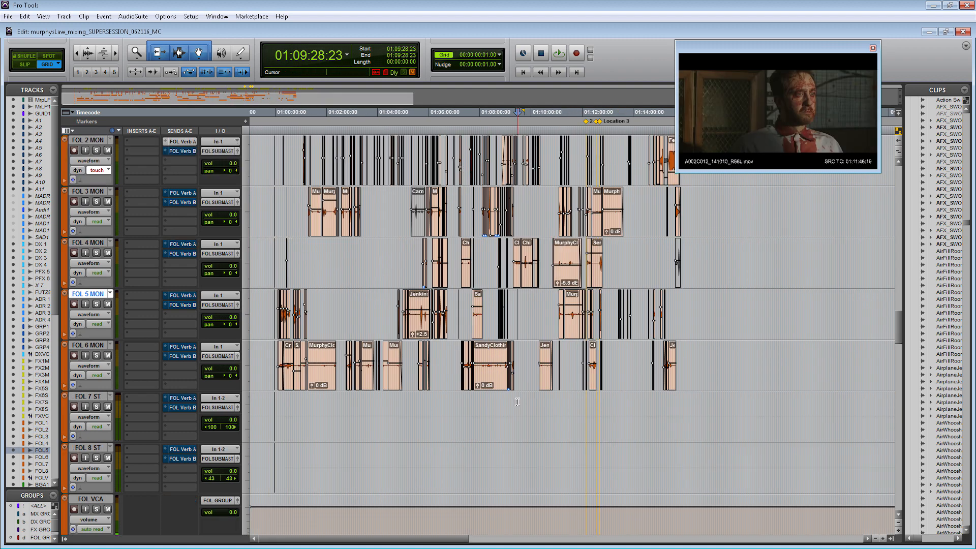
scroll(518, 402, "down", 15)
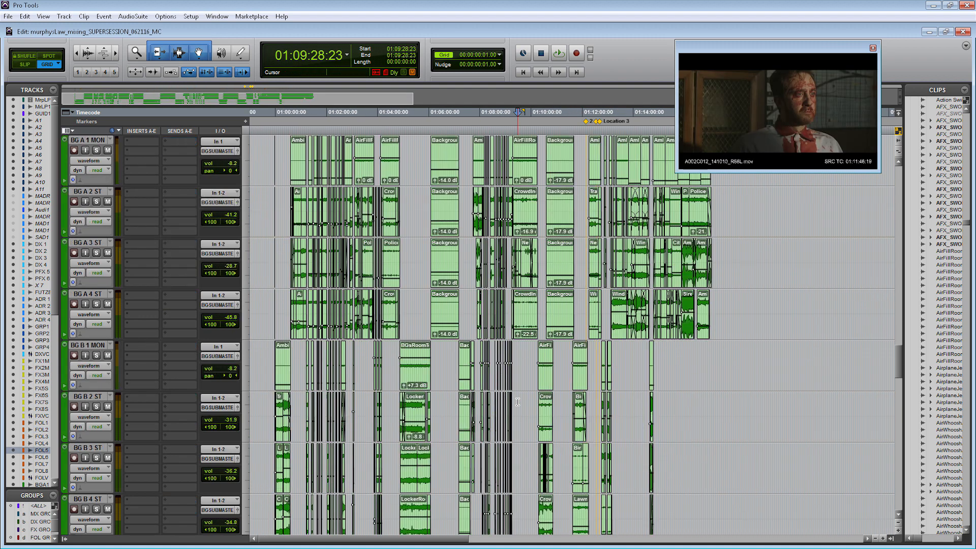
scroll(518, 402, "down", 5)
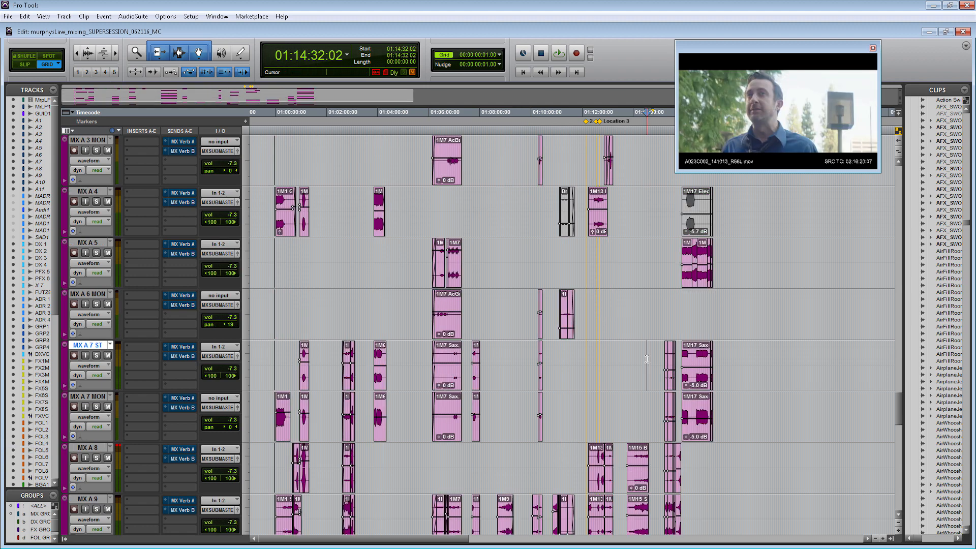
key("t")
key("t")
key("t")
key("t")
key("t")
left_click(645, 363)
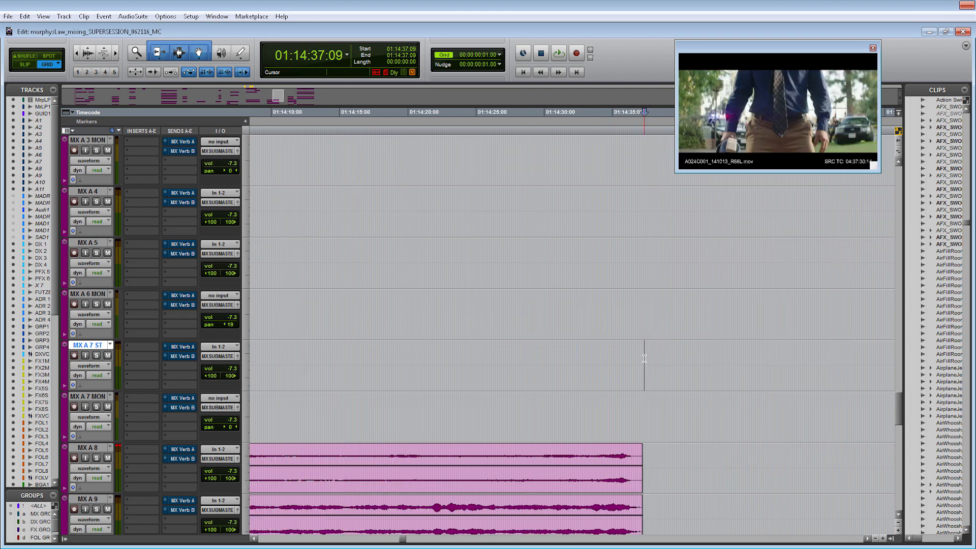
key("t")
left_click(501, 360)
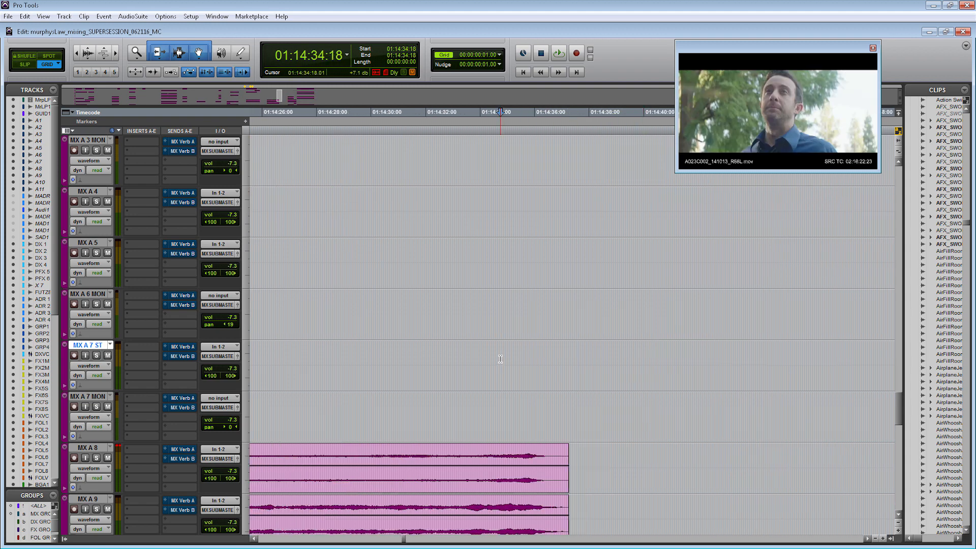
Play the ending of the 1M15 music cue from 01:14:31:00.
key("r")
key("r")
key("r")
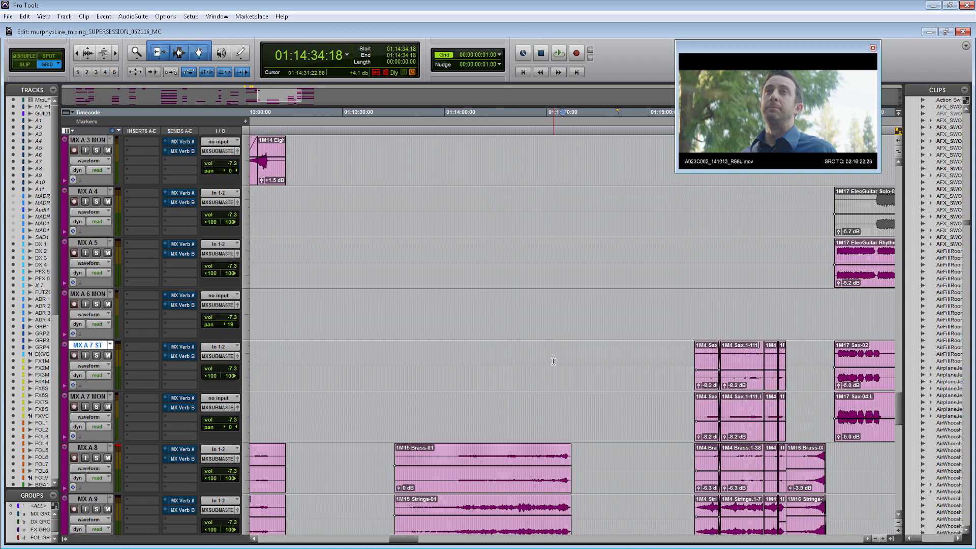
key("t")
left_click(547, 356)
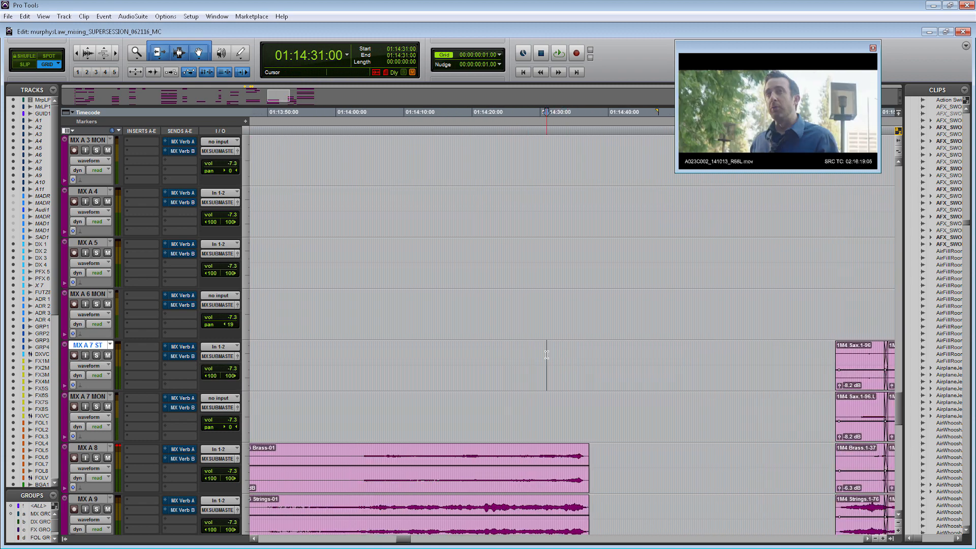
key("space")
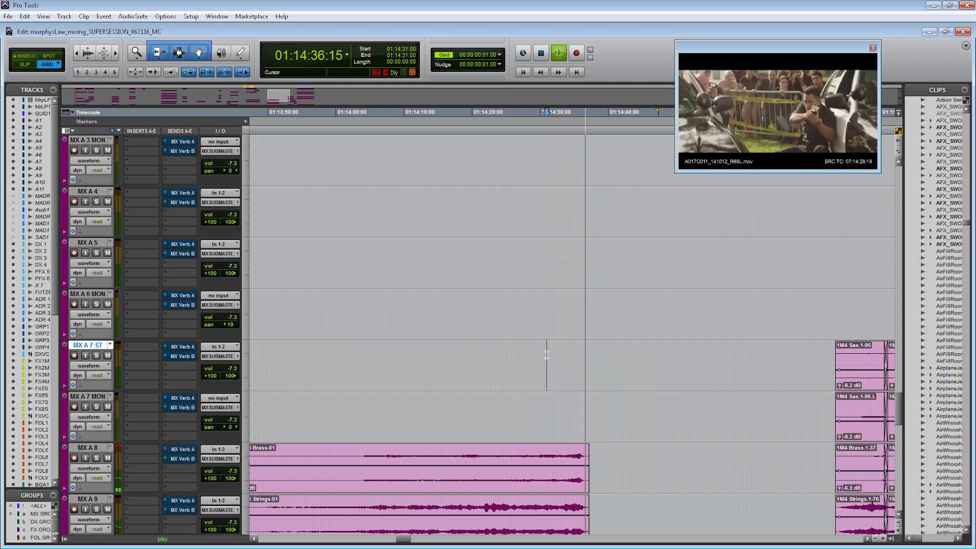
key("space")
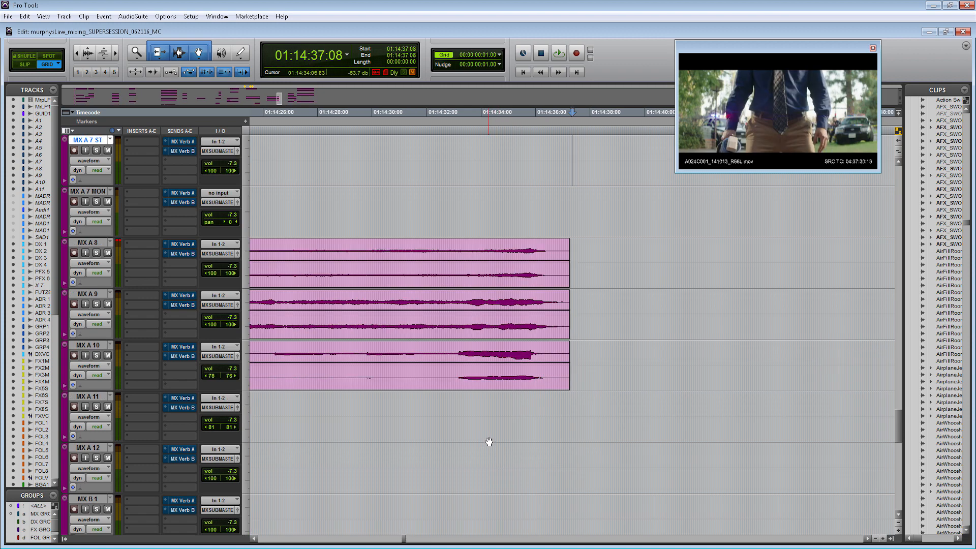
Unmute the MX Verb B sends on tracks MX A 8, MX A 9 and MX A 10.
right_click(184, 253)
left_click(205, 260)
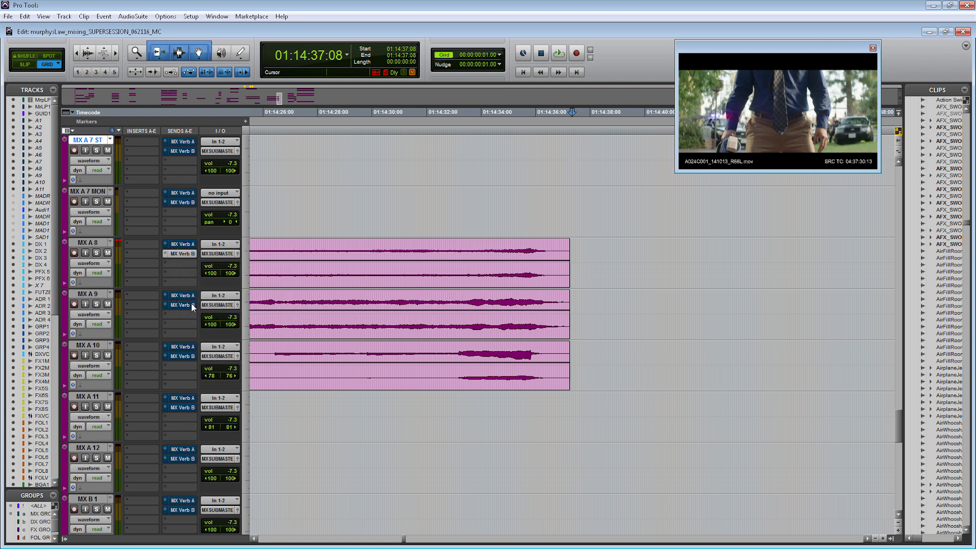
right_click(191, 304)
left_click(227, 307)
right_click(183, 356)
left_click(204, 358)
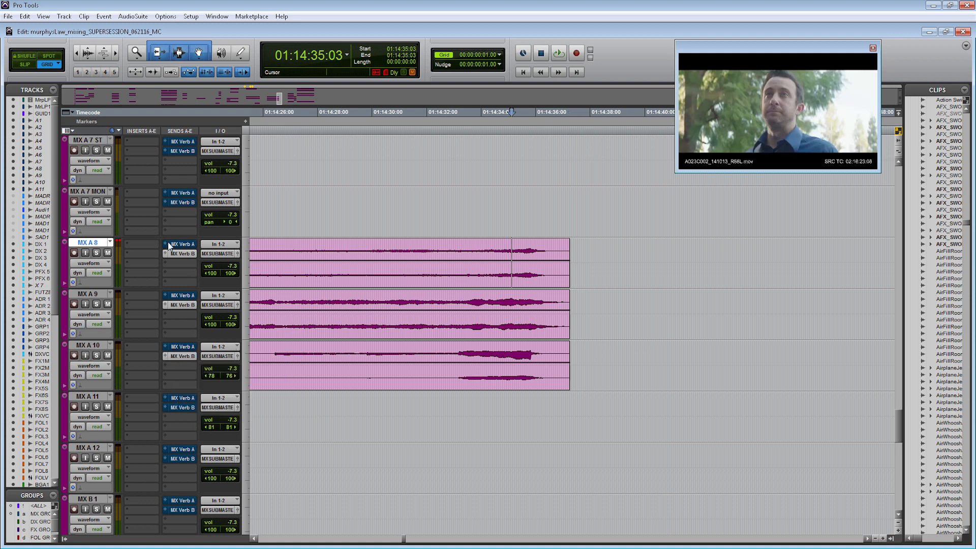
Raise the MX Verb B send on MX A 8 to -7.4 dB while playing the cue's ending from 01:14:33:11.
left_click(183, 254)
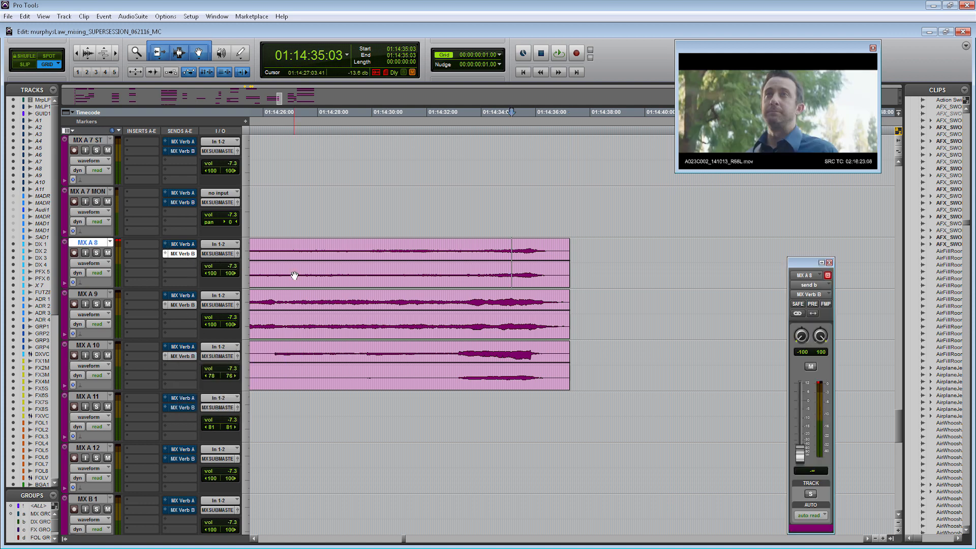
left_click(466, 255)
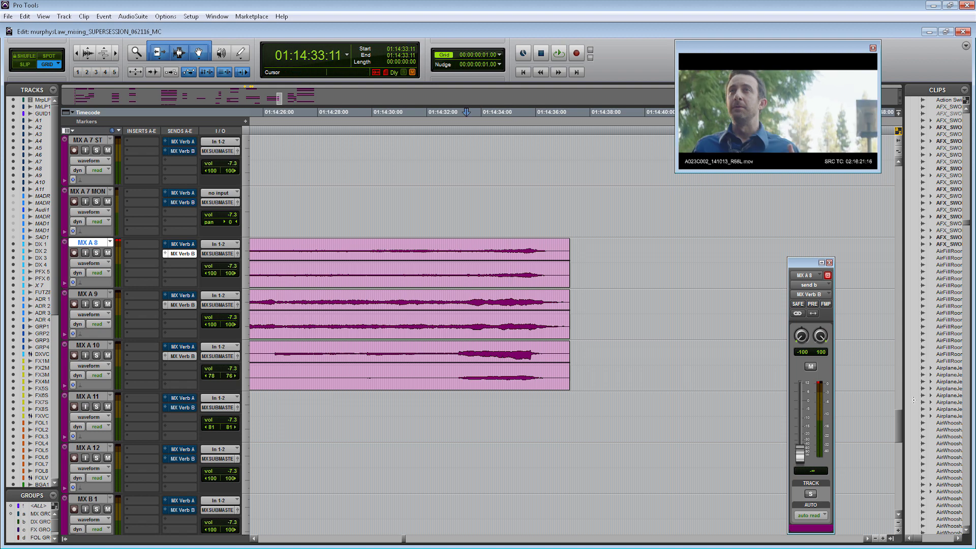
key("space")
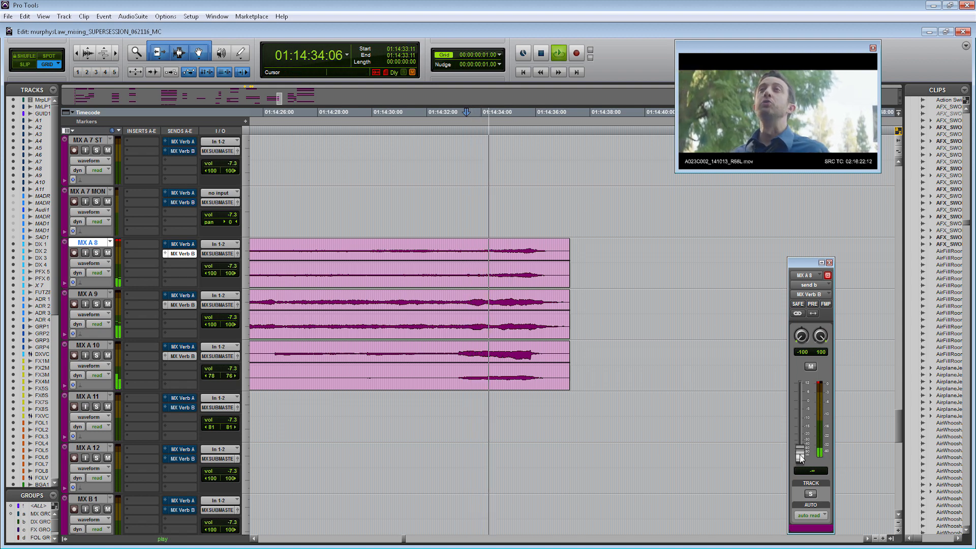
left_click_drag(800, 458, 805, 416)
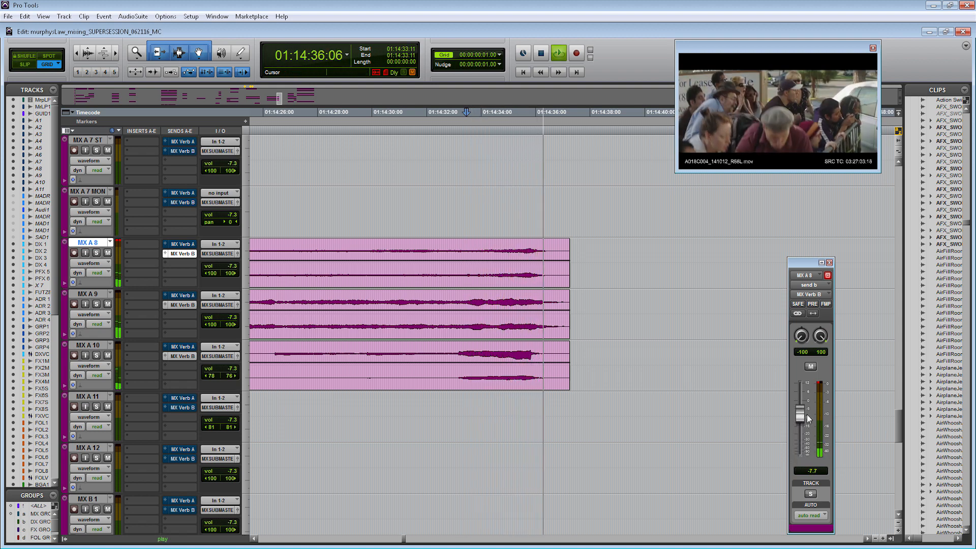
key("space")
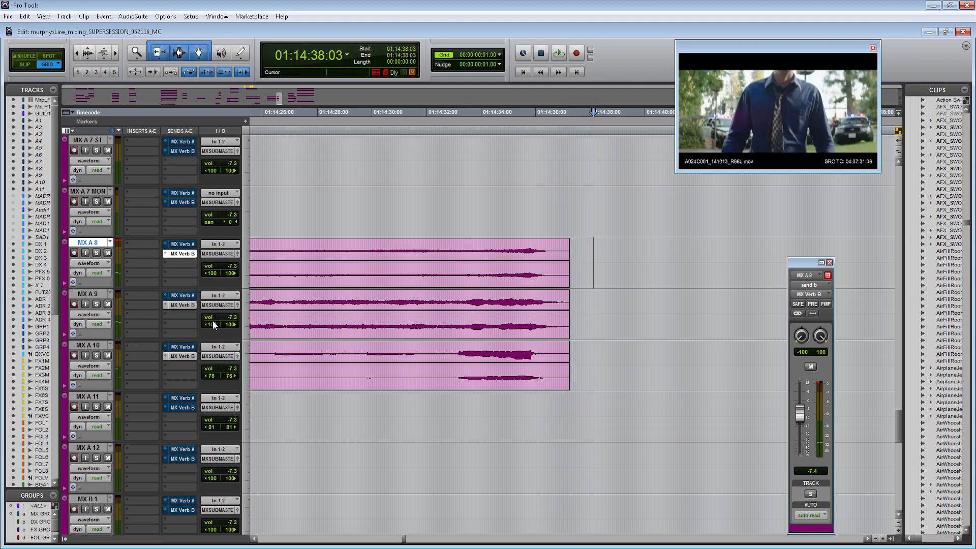
Raise the MX Verb B send on MX A 9 to -7.4 dB while playing the cue's ending from 01:14:34:05.
left_click(181, 306)
left_click(487, 300)
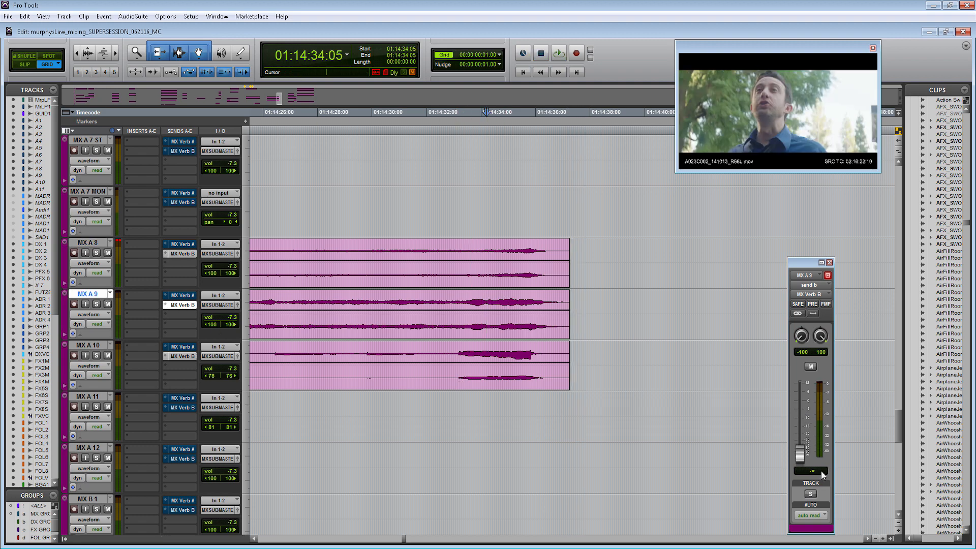
key("space")
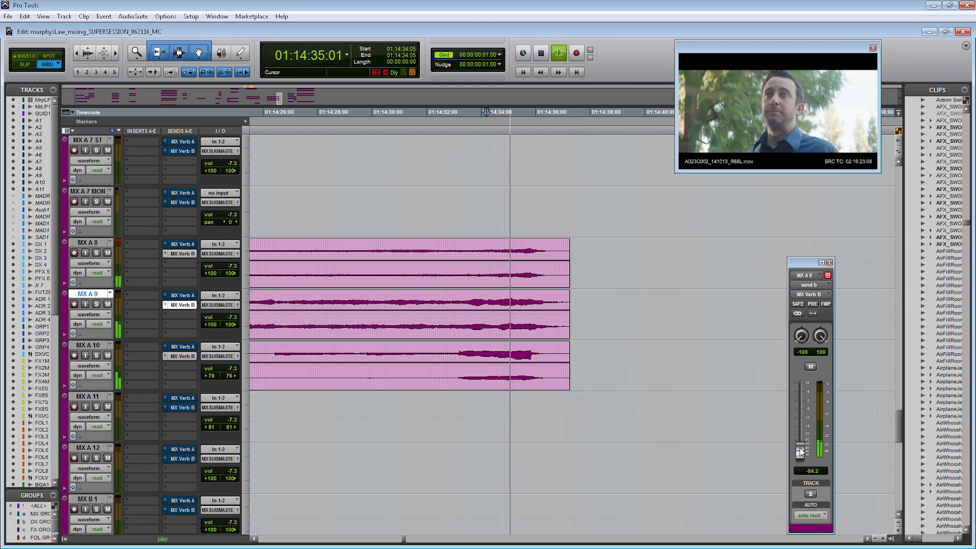
left_click_drag(800, 457, 809, 416)
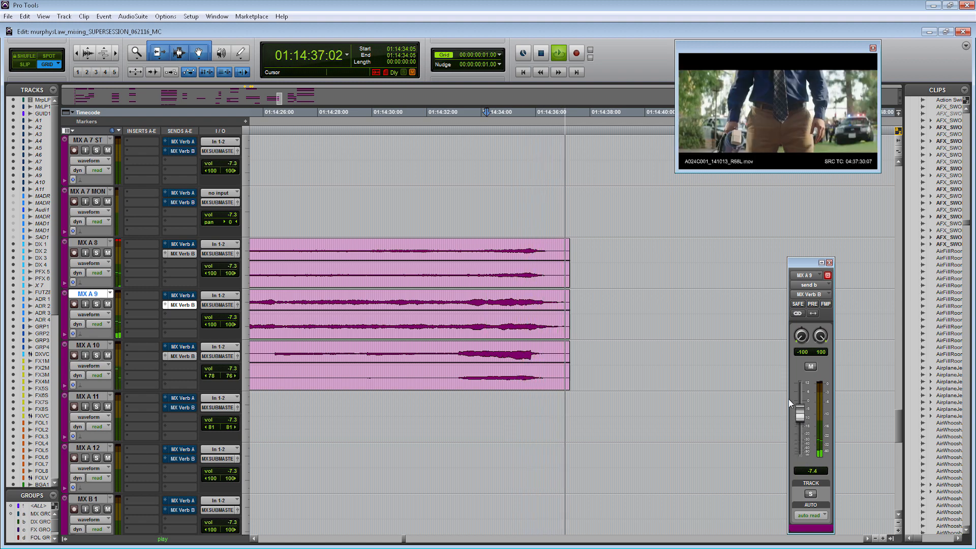
key("space")
Raise the MX Verb B send on MX A 10 to -2.2 dB while playing the cue's final notes from 01:14:34:18.
left_click(502, 357)
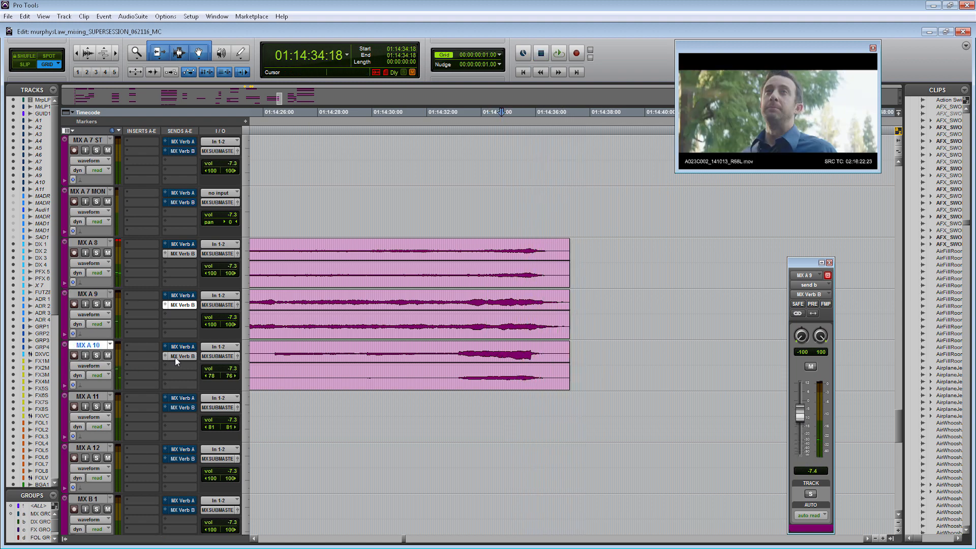
left_click(180, 356)
key("space")
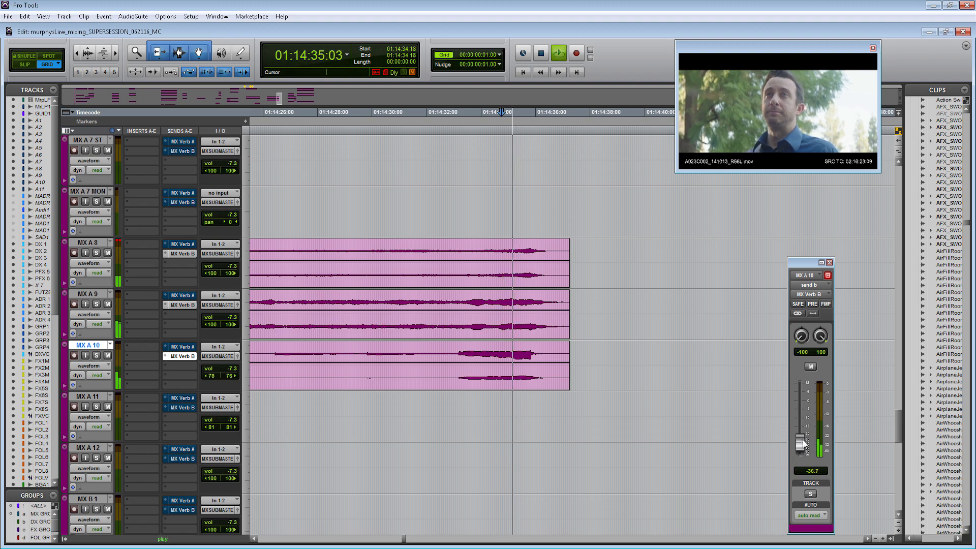
left_click_drag(800, 456, 794, 396)
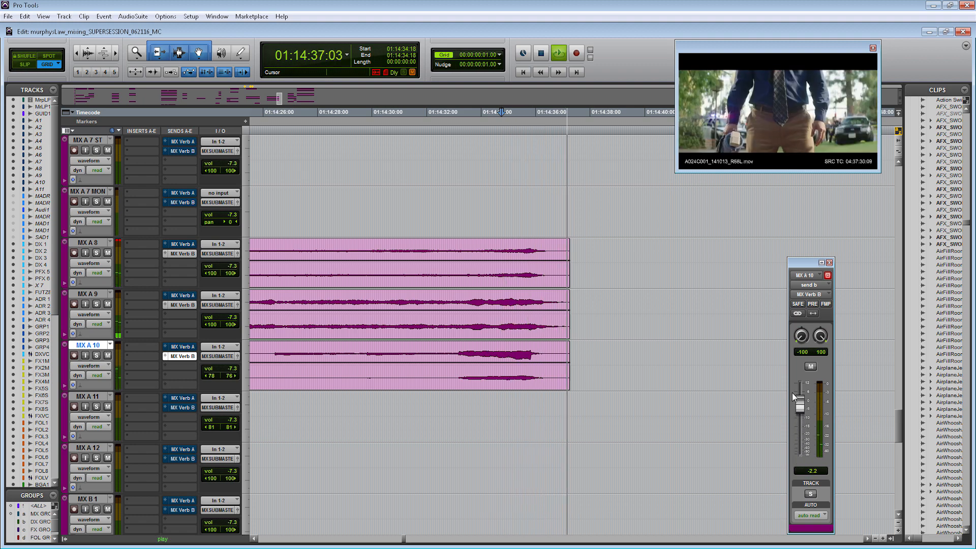
key("space")
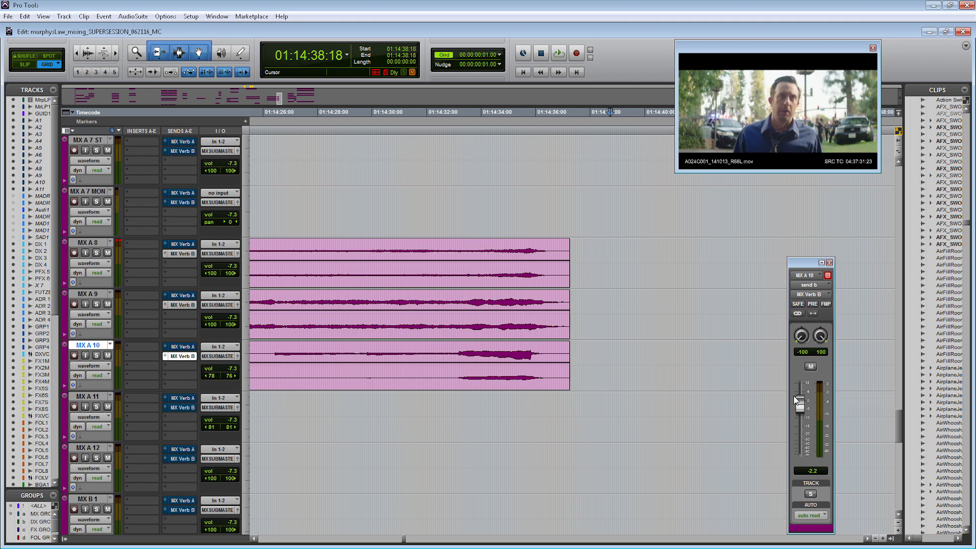
Close the MX A 10 send window and examine the verb aux tracks below MX VCA across the whole session timeline.
key("r")
key("r")
key("r")
key("r")
key("r")
key("r")
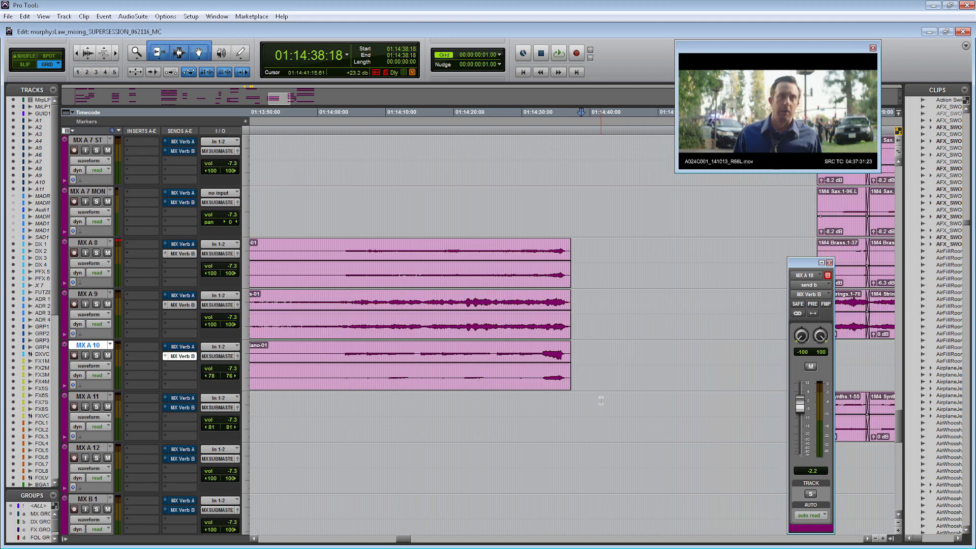
key("r")
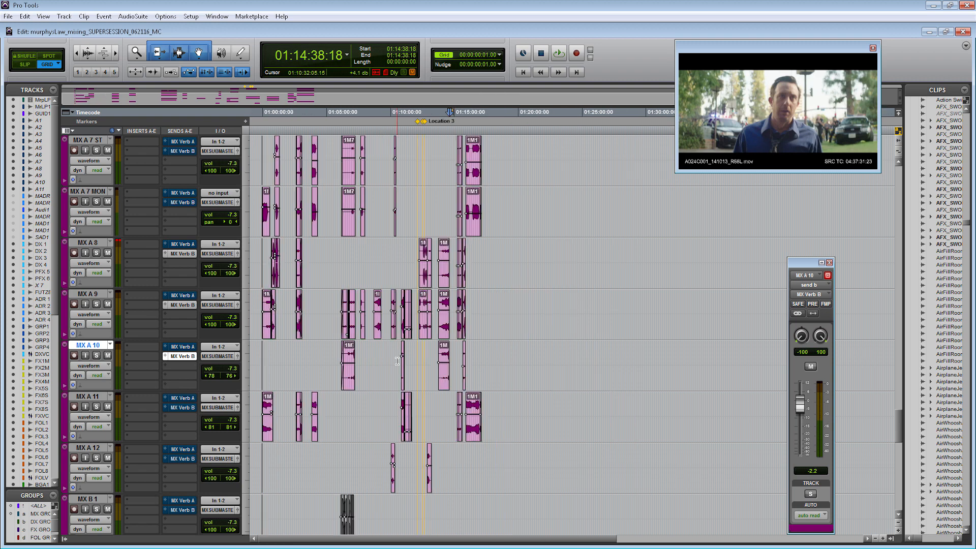
left_click(361, 357)
key("t")
key("ctrl+w")
scroll(441, 386, "down", 4)
scroll(441, 385, "down", 4)
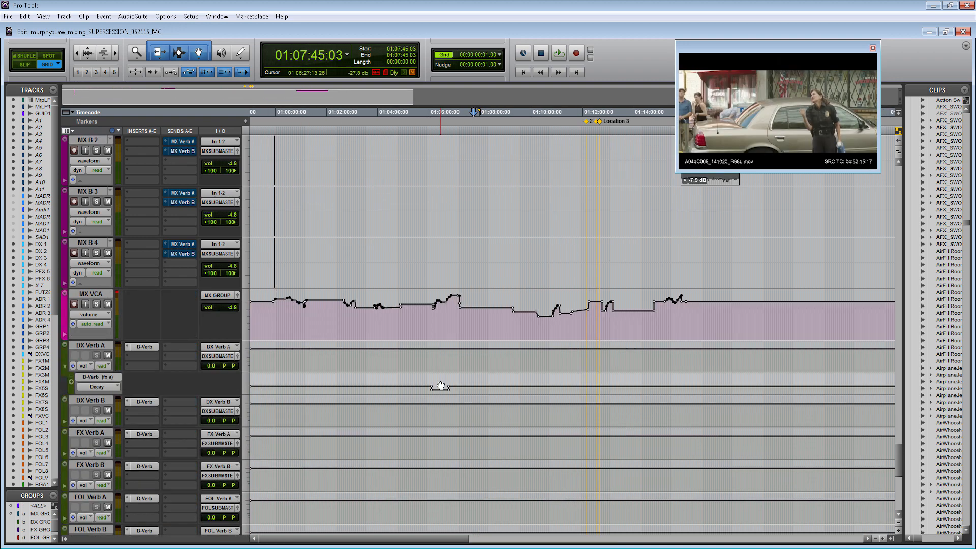
scroll(461, 382, "down", 2)
scroll(548, 399, "down", 1)
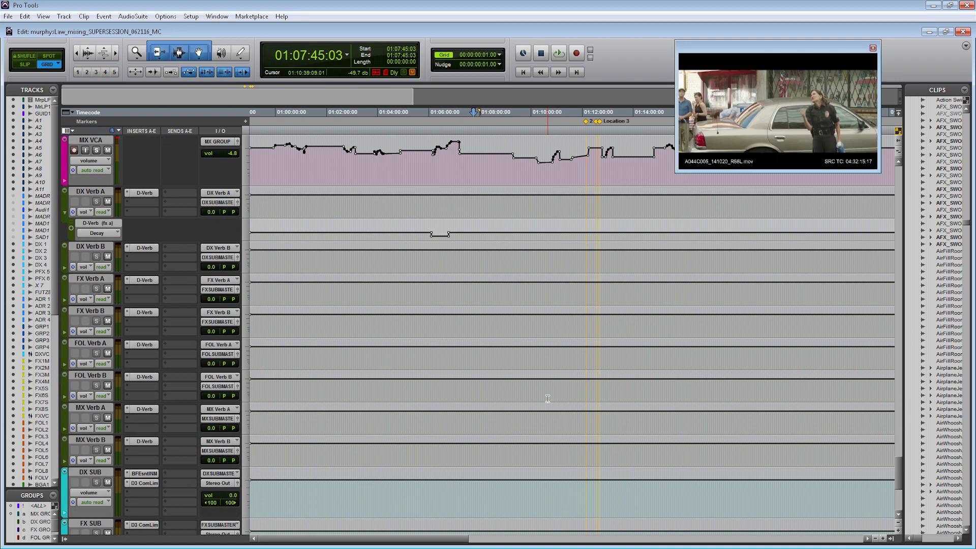